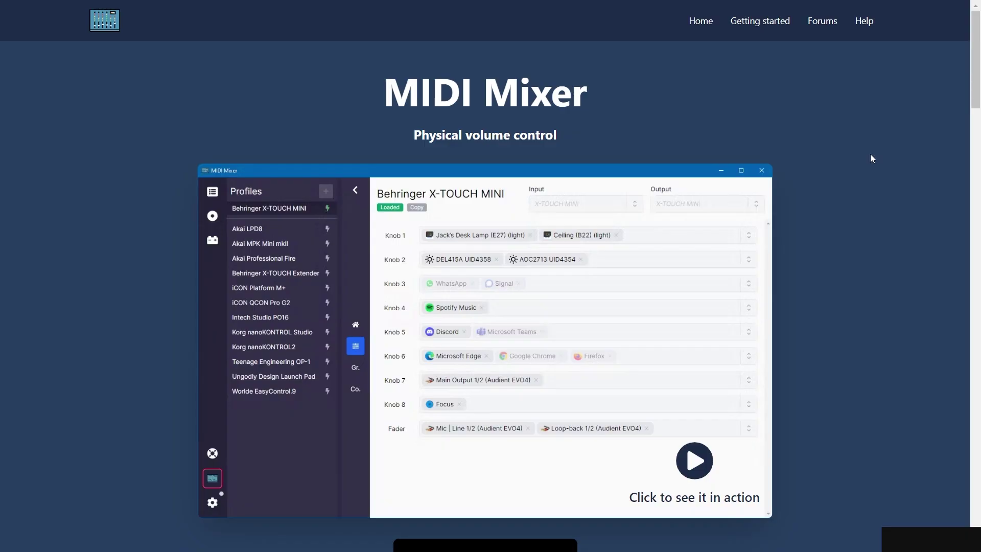
- Download the MIDI Mixer Setup 2.7.3.exe installer (82.3 MB) from the site's manual download link
{"action": "scroll", "coordinate": [859, 147], "scroll_direction": "down", "scroll_amount": 5}
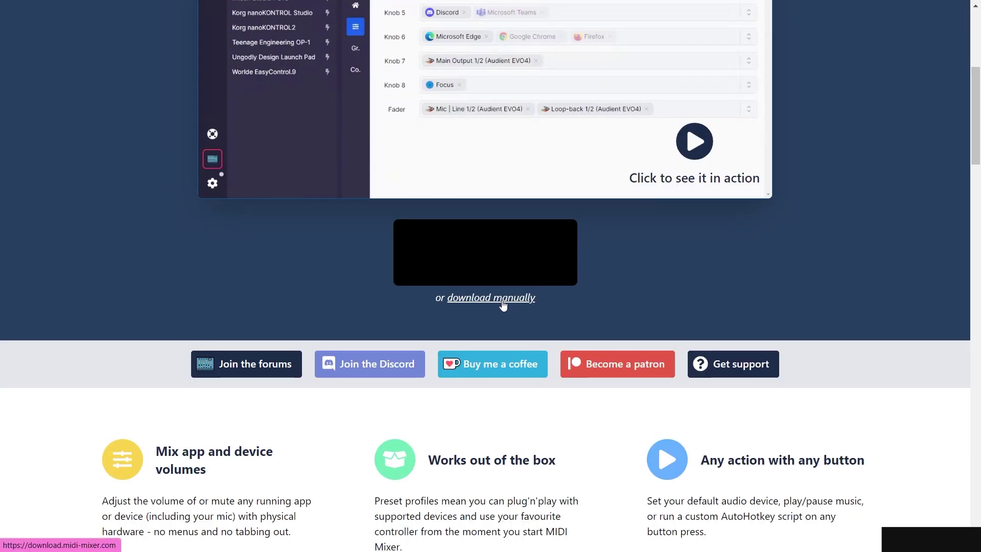
{"action": "left_click", "coordinate": [503, 301]}
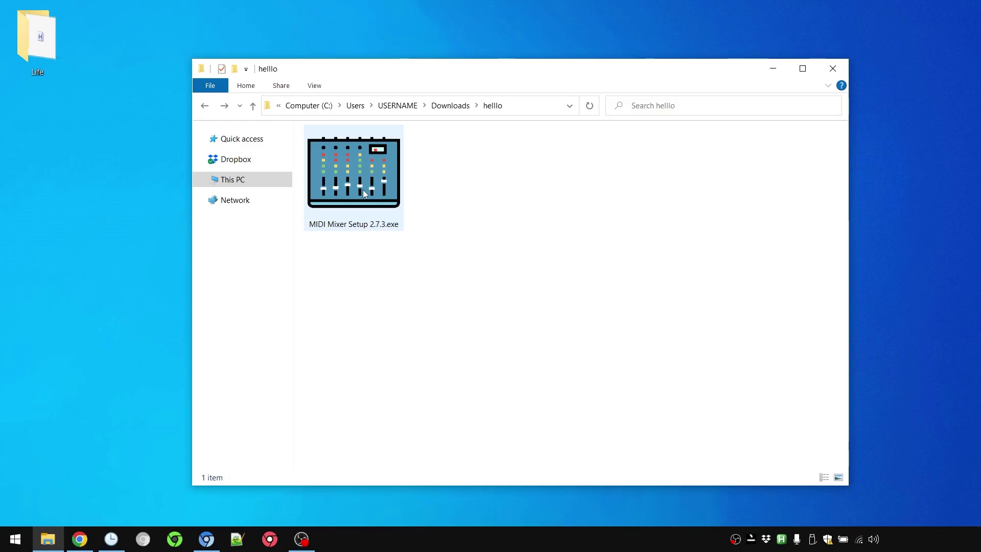
- Run the MIDI Mixer Setup 2.7.3.exe installer and cancel the Windows Defender Firewall alert
{"action": "double_click", "coordinate": [362, 189]}
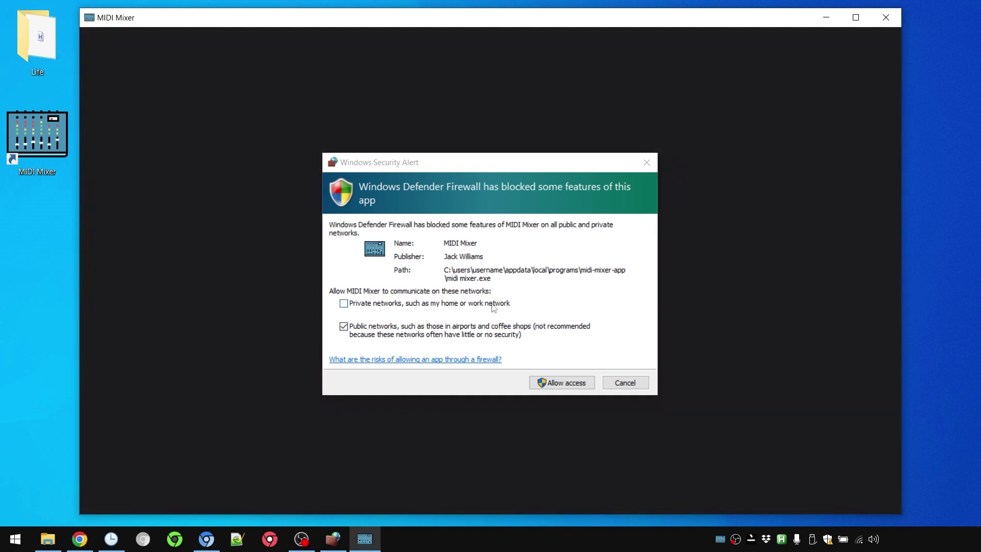
{"action": "left_click", "coordinate": [493, 307]}
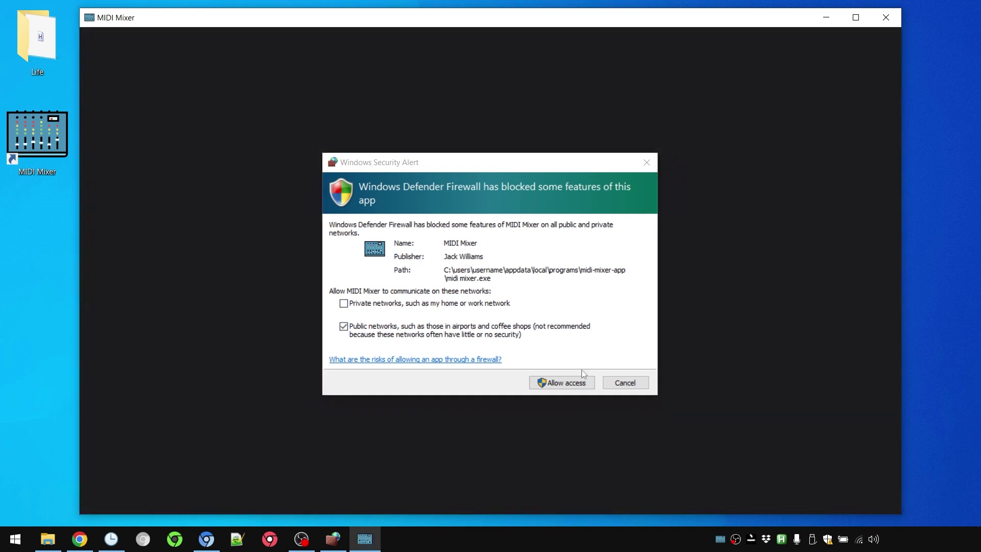
{"action": "left_click", "coordinate": [626, 383]}
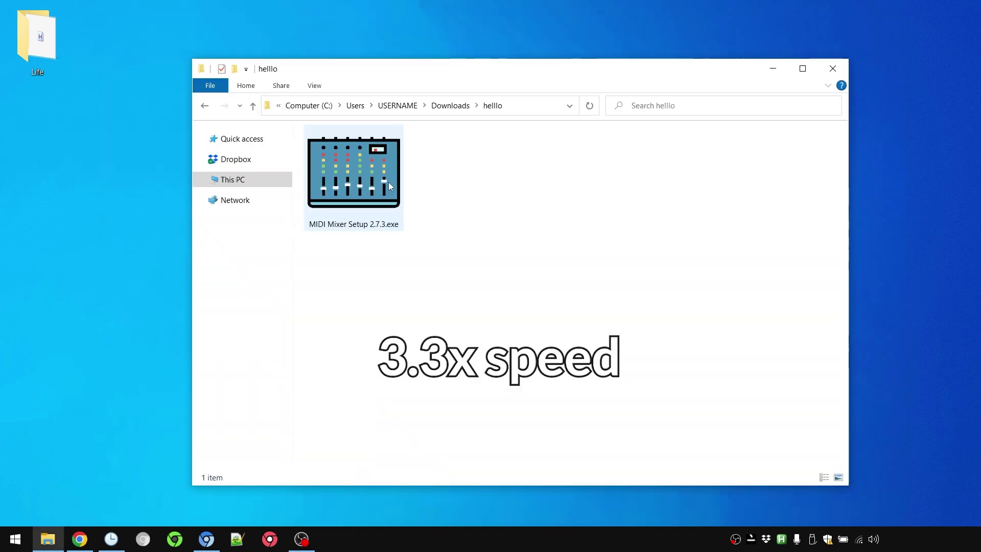
- Extract the setup exe with 7-Zip into its own folder and open its $PLUGINSDIR folder
{"action": "right_click", "coordinate": [389, 182]}
{"action": "mouse_move", "coordinate": [427, 256]}
{"action": "left_click", "coordinate": [593, 317]}
{"action": "double_click", "coordinate": [356, 154]}
{"action": "double_click", "coordinate": [356, 149]}
- Extract app-64.7z into an app-64 folder and launch MIDI Mixer.exe from it
{"action": "right_click", "coordinate": [340, 149]}
{"action": "mouse_move", "coordinate": [453, 191]}
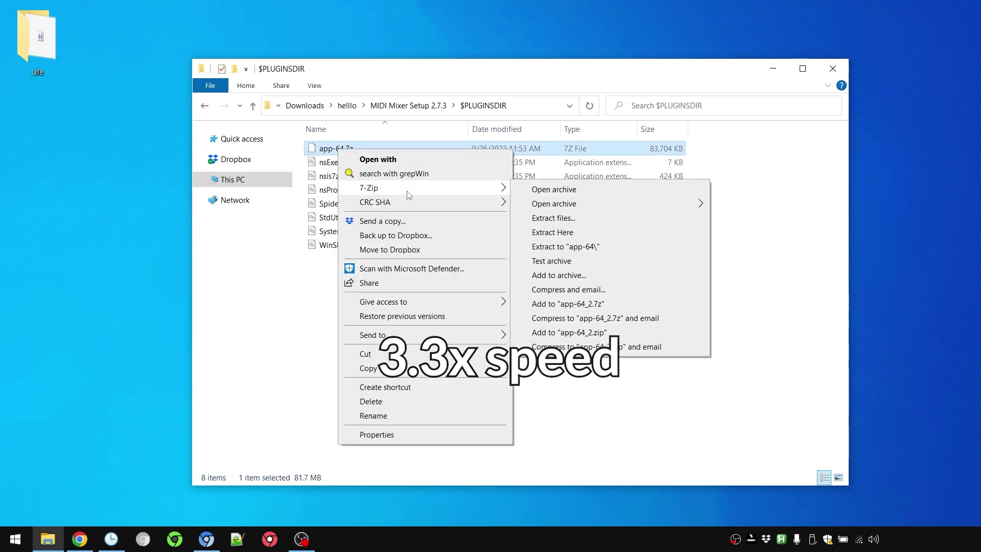
{"action": "left_click", "coordinate": [679, 258]}
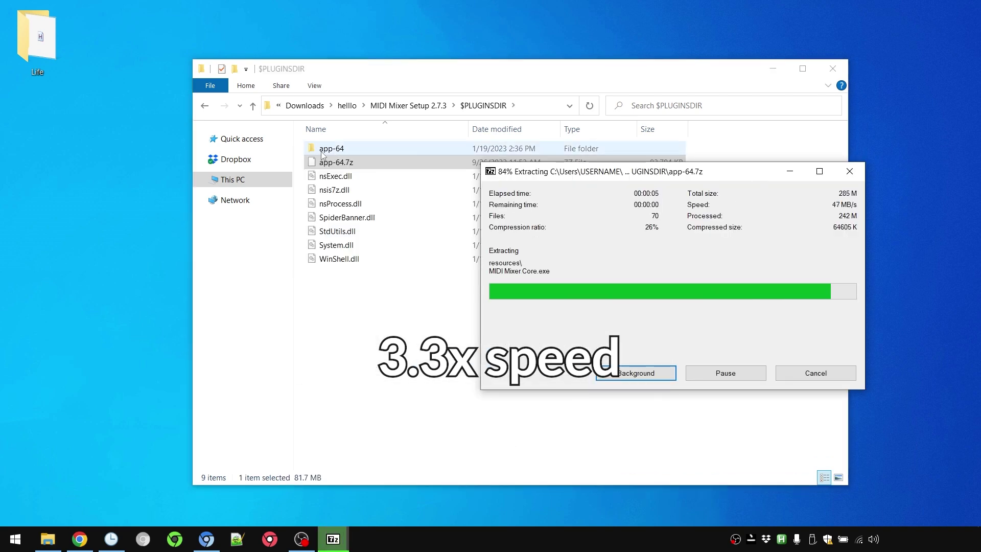
{"action": "double_click", "coordinate": [337, 148]}
{"action": "double_click", "coordinate": [358, 317]}
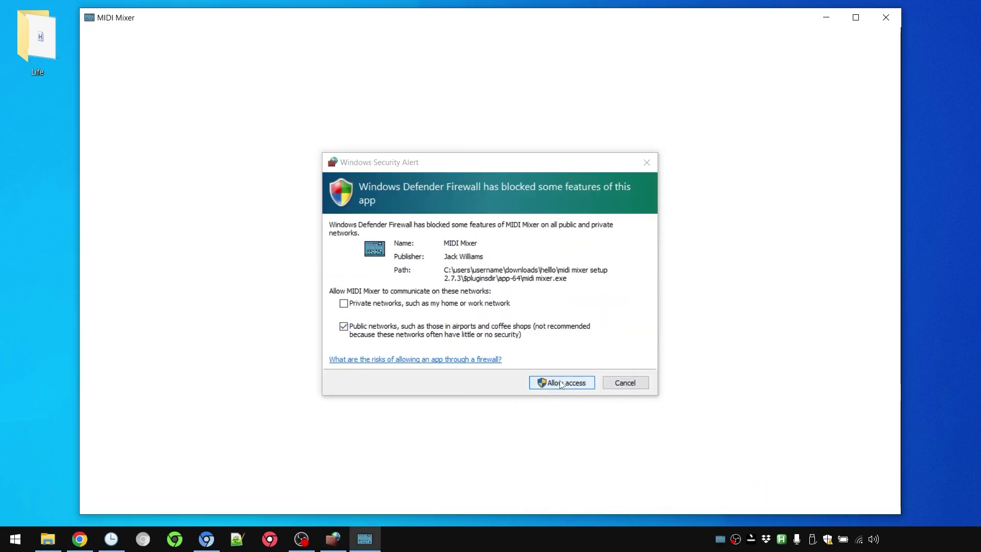
- Dismiss the firewall alert, create a new profile, and add a control named 'A Key'
{"action": "left_click", "coordinate": [559, 382]}
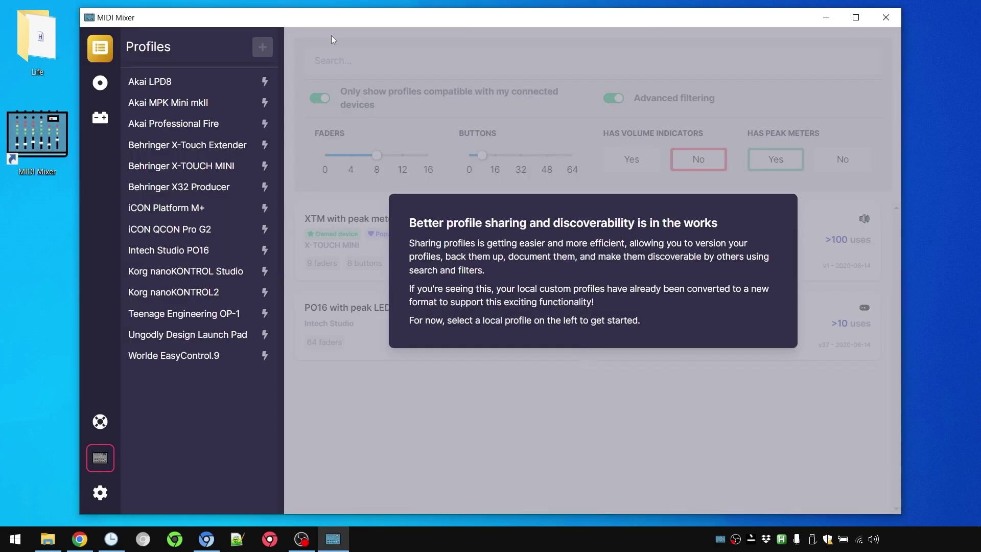
{"action": "left_click", "coordinate": [262, 48]}
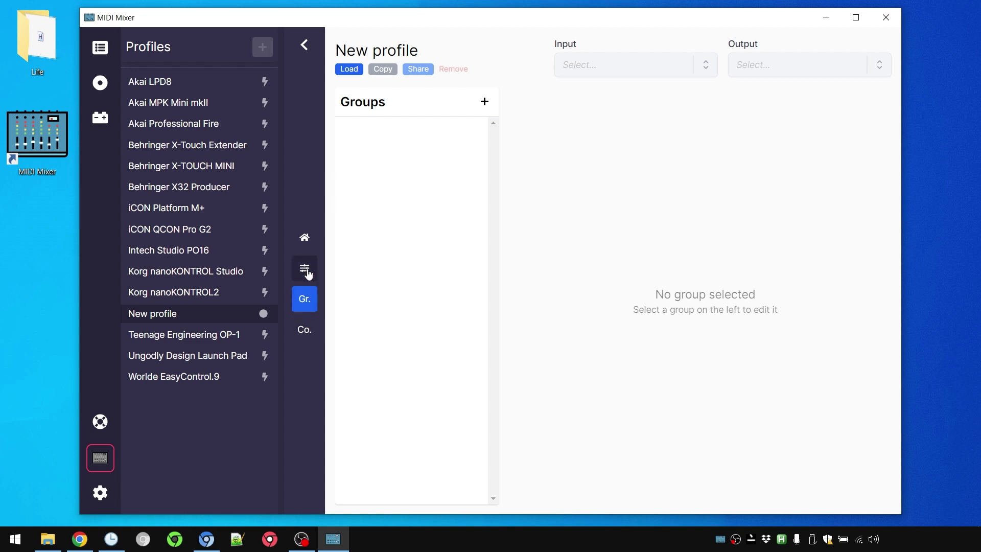
{"action": "left_click", "coordinate": [304, 330]}
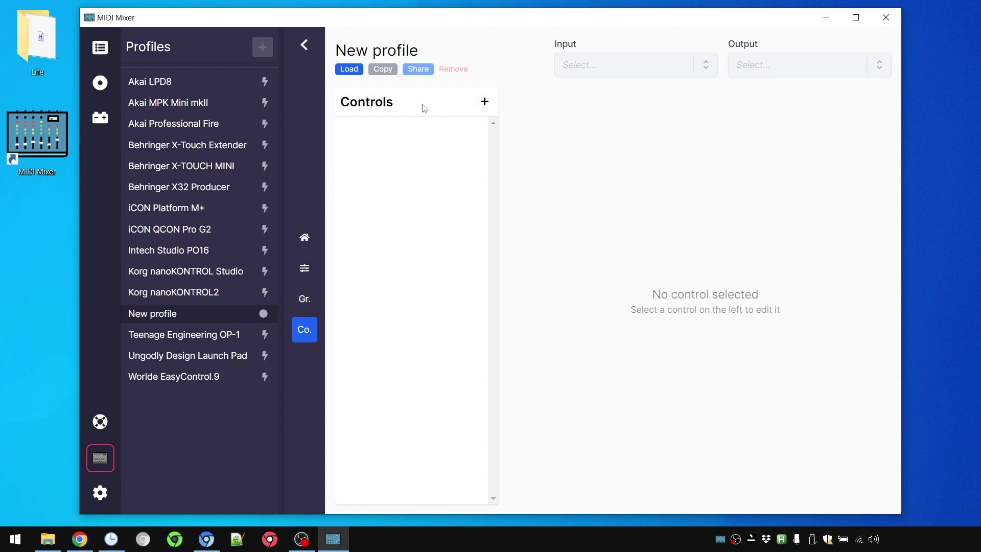
{"action": "left_click", "coordinate": [485, 102]}
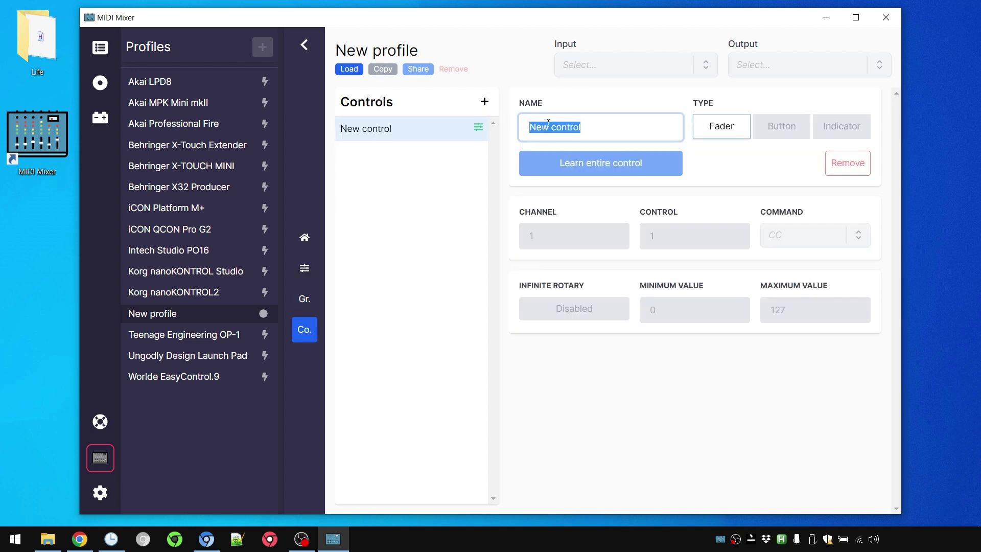
{"action": "type", "text": "A Ke"}
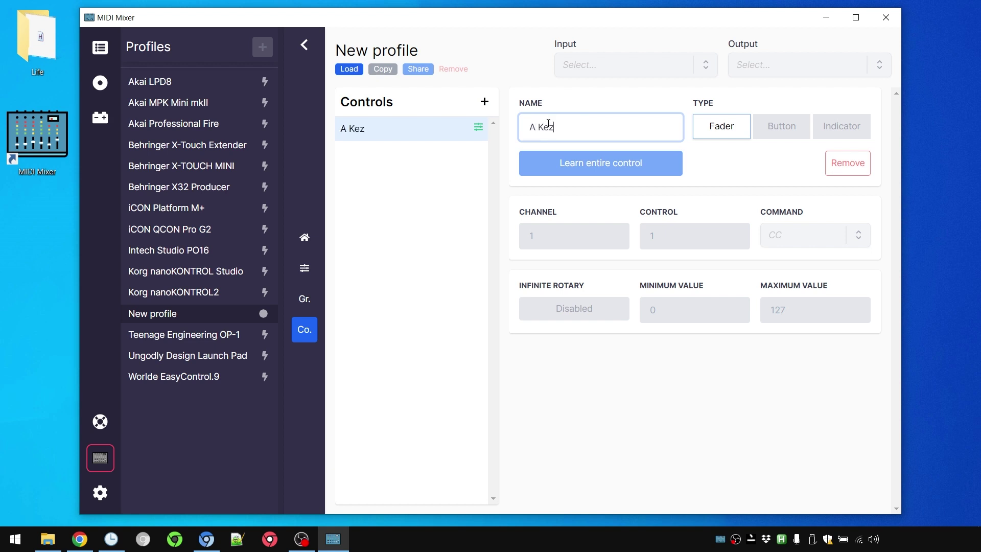
{"action": "type", "text": "y"}
{"action": "left_click", "coordinate": [602, 166]}
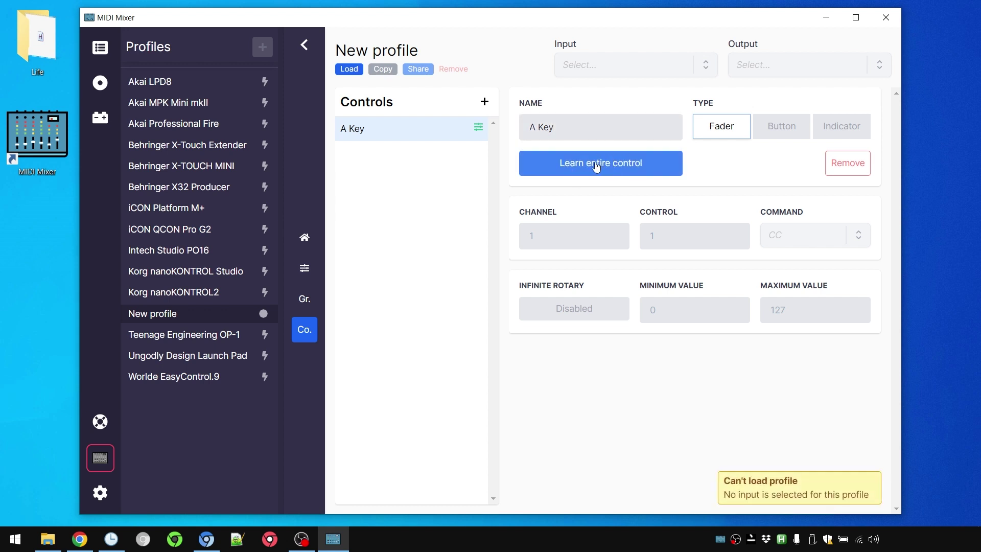
{"action": "left_click", "coordinate": [606, 72]}
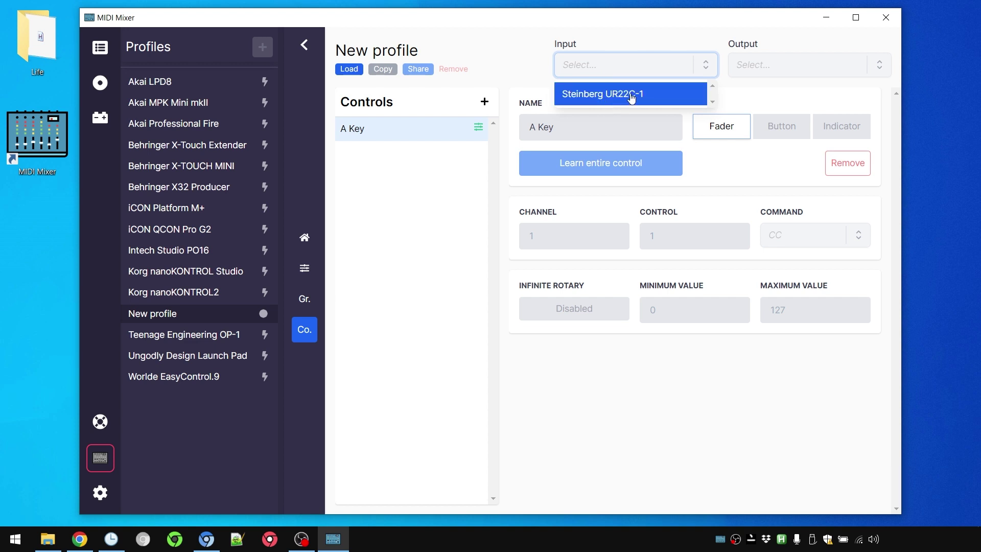
{"action": "left_click", "coordinate": [598, 70]}
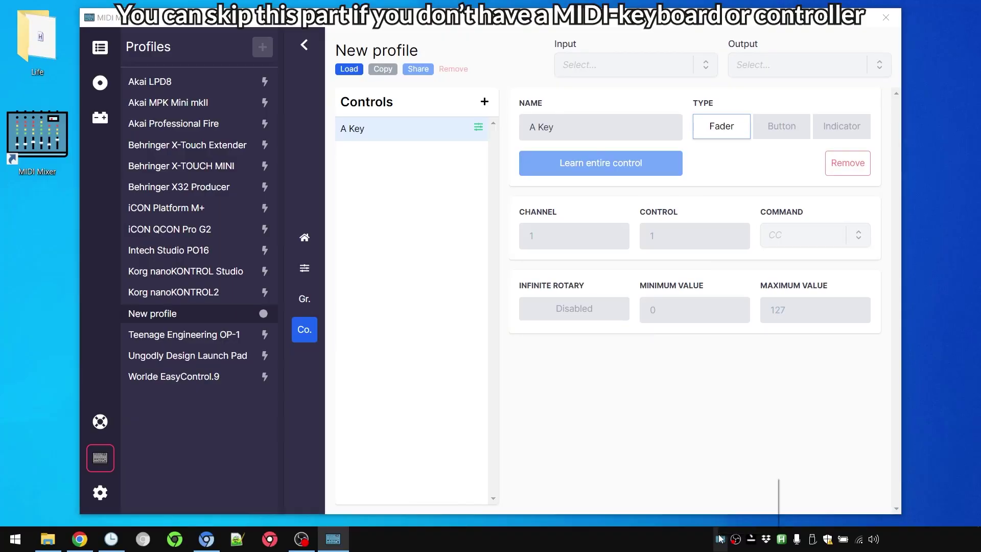
- Exit MIDI Mixer from its tray icon and relaunch it from the desktop shortcut
{"action": "right_click", "coordinate": [720, 539]}
{"action": "left_click", "coordinate": [733, 524]}
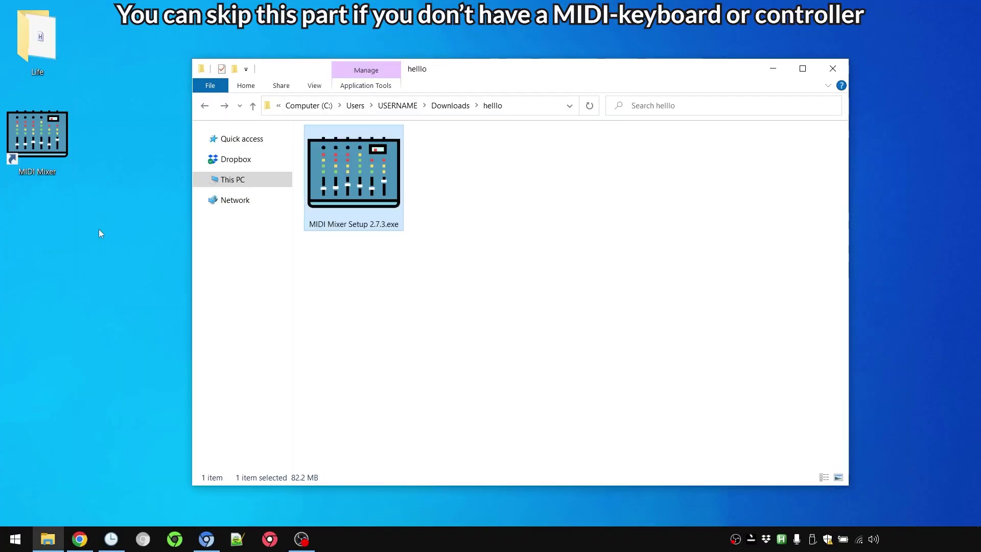
{"action": "double_click", "coordinate": [50, 138]}
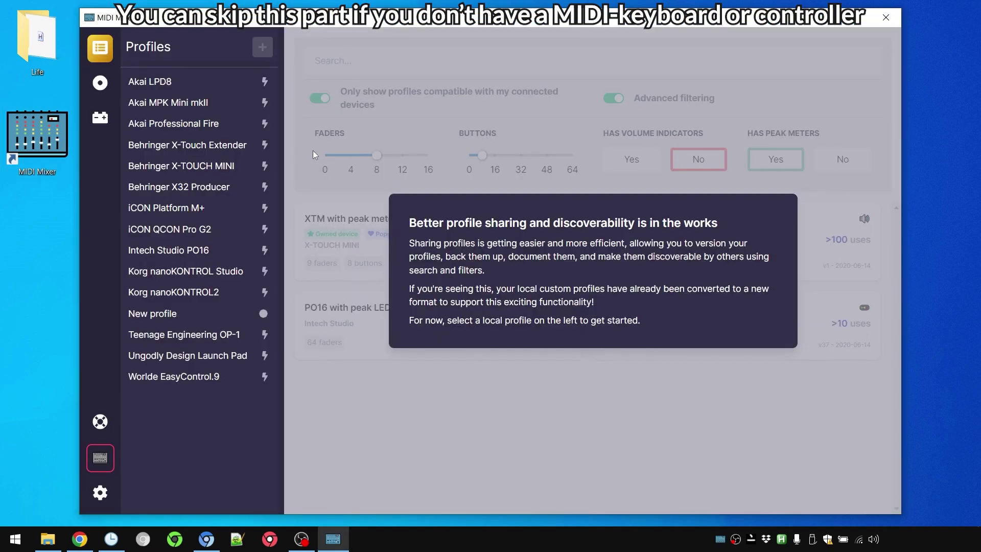
- Open New profile's A Key control and bring up its Input device list
{"action": "left_click", "coordinate": [161, 313]}
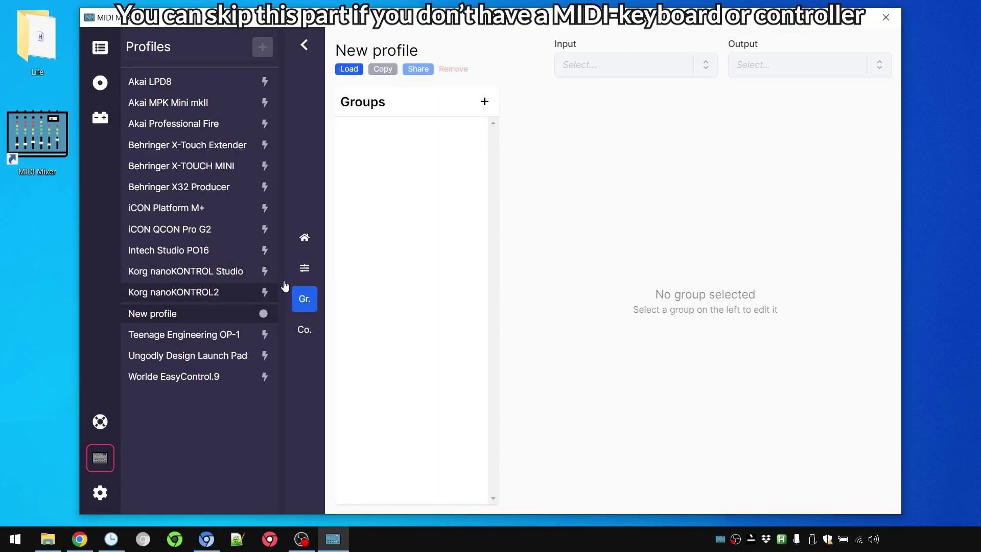
{"action": "left_click", "coordinate": [305, 329]}
{"action": "left_click", "coordinate": [435, 134]}
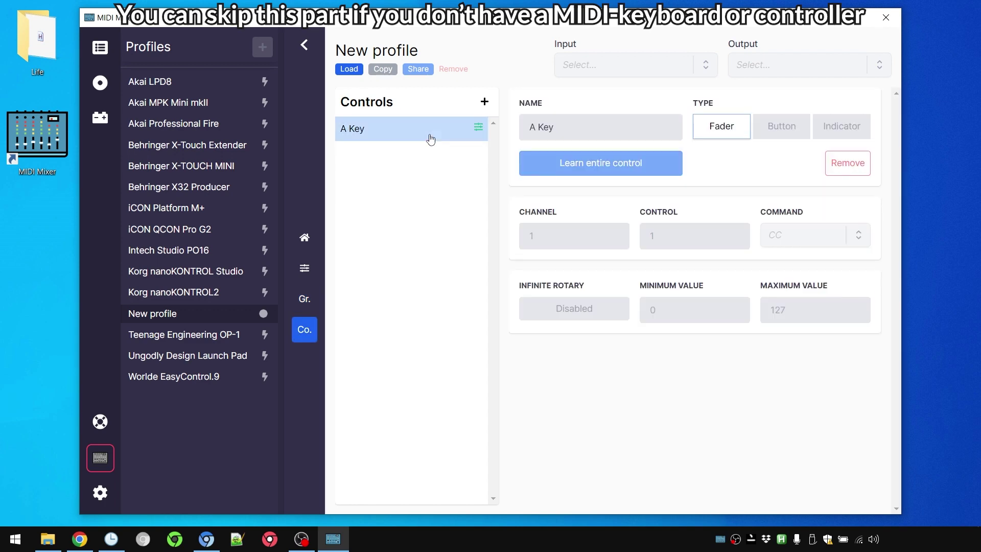
{"action": "left_click", "coordinate": [608, 76]}
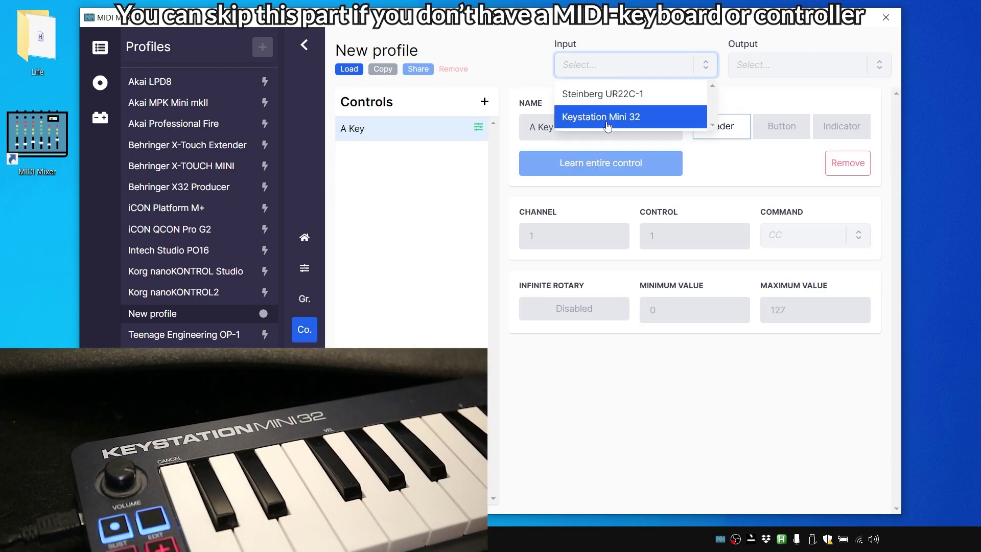
- Set Keystation Mini 32 as A Key's input and learn it as channel 1, control 48, NoteOn
{"action": "left_click", "coordinate": [606, 122]}
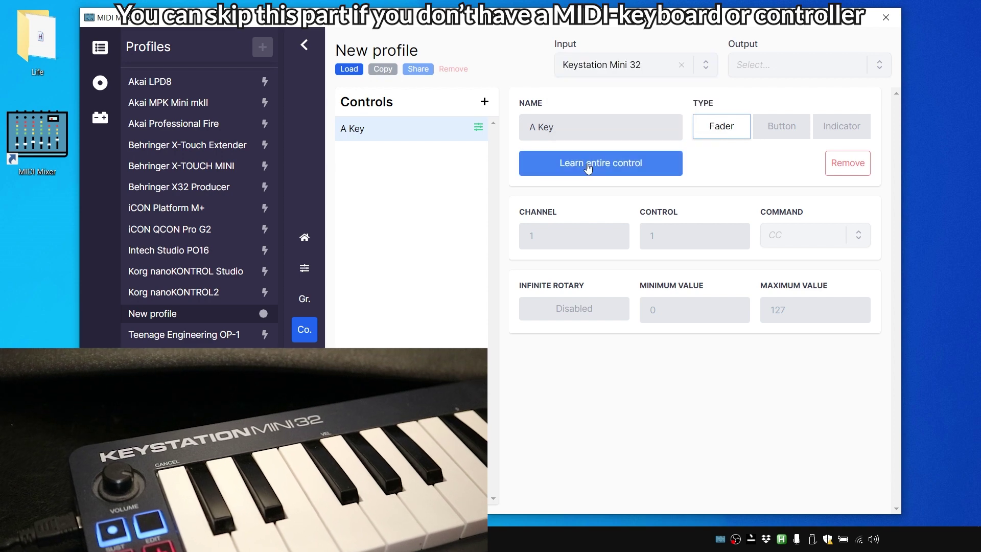
{"action": "left_click", "coordinate": [588, 165]}
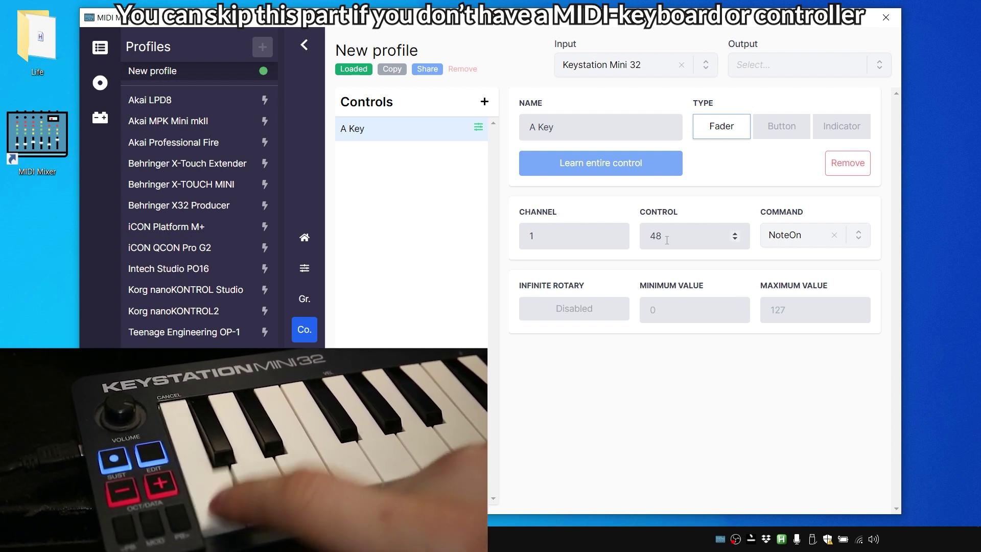
{"action": "left_click", "coordinate": [651, 174]}
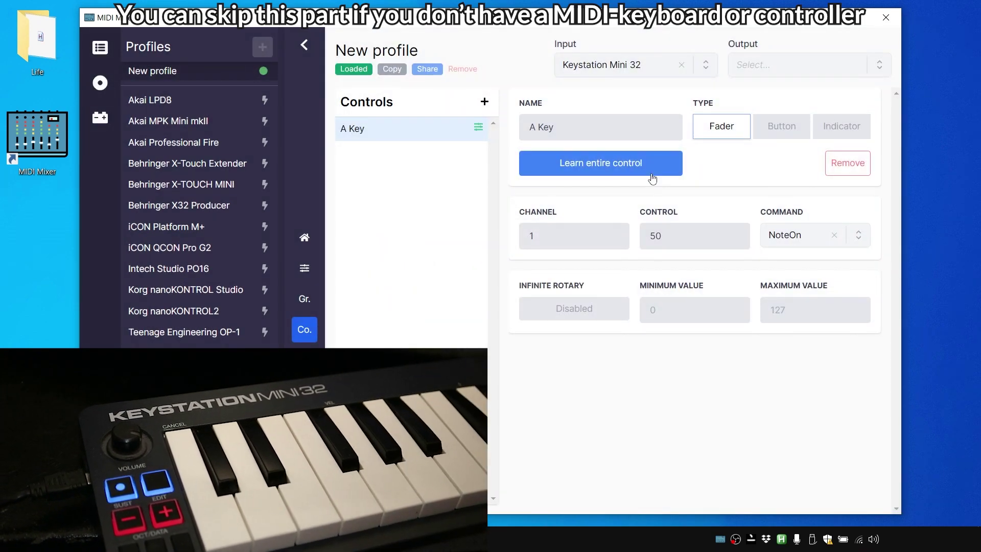
{"action": "left_click", "coordinate": [652, 176]}
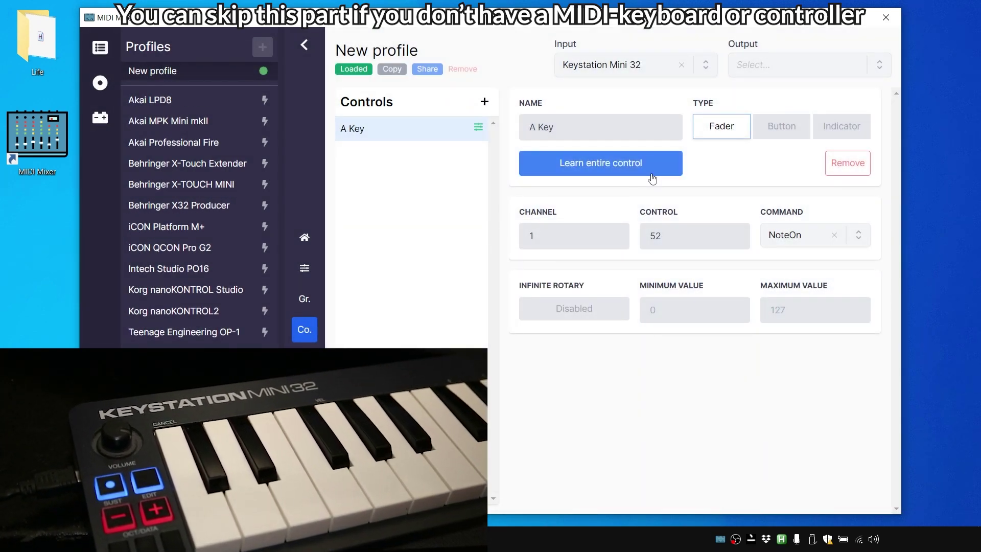
{"action": "left_click", "coordinate": [652, 176]}
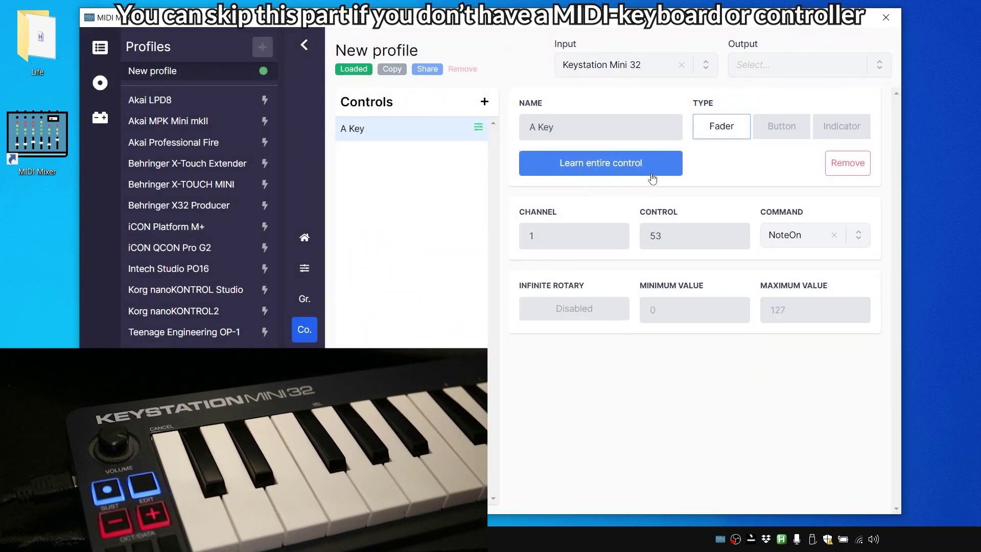
{"action": "left_click", "coordinate": [651, 176]}
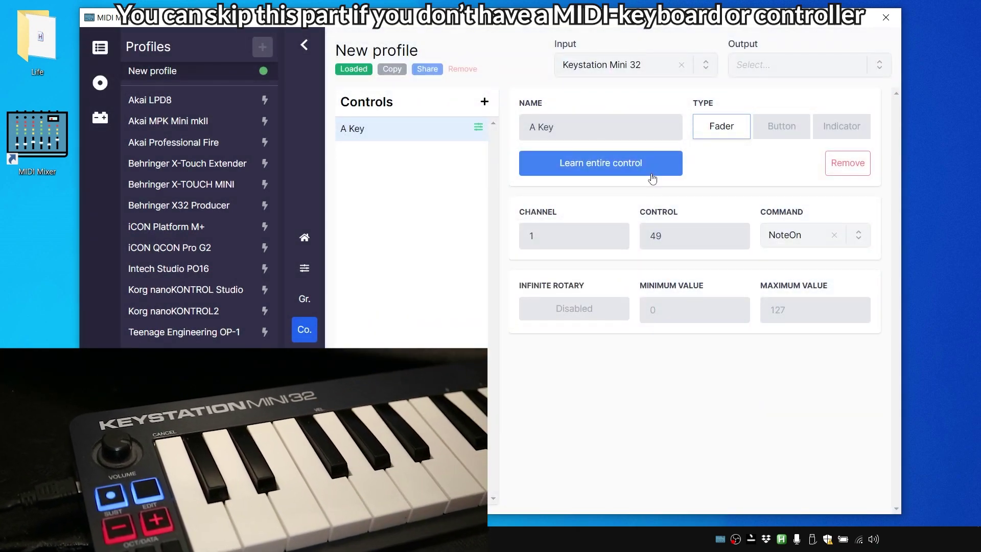
{"action": "left_click", "coordinate": [652, 176]}
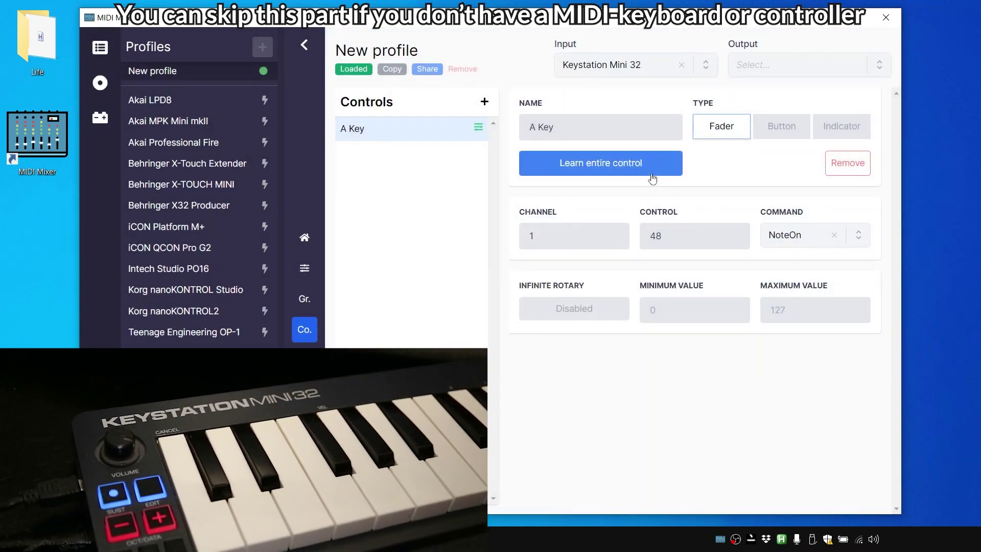
{"action": "left_click", "coordinate": [652, 175]}
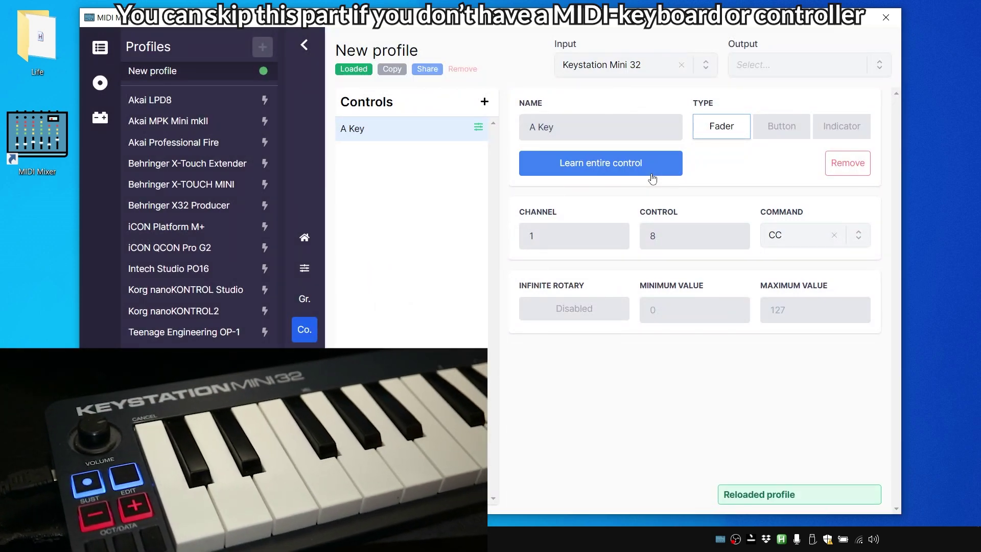
{"action": "left_click", "coordinate": [651, 177]}
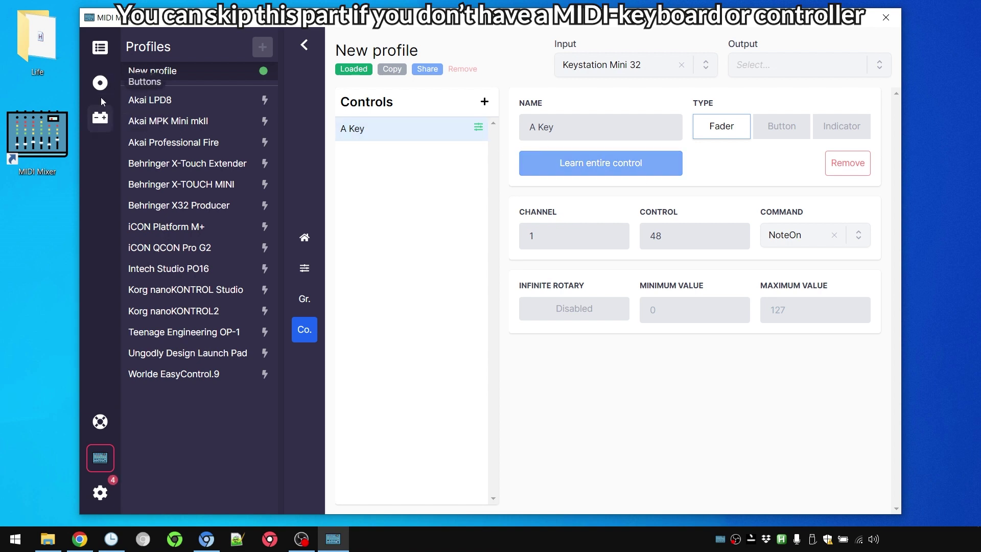
- Make A Key a button and set its action to 'Send key combination...'
{"action": "left_click", "coordinate": [780, 134]}
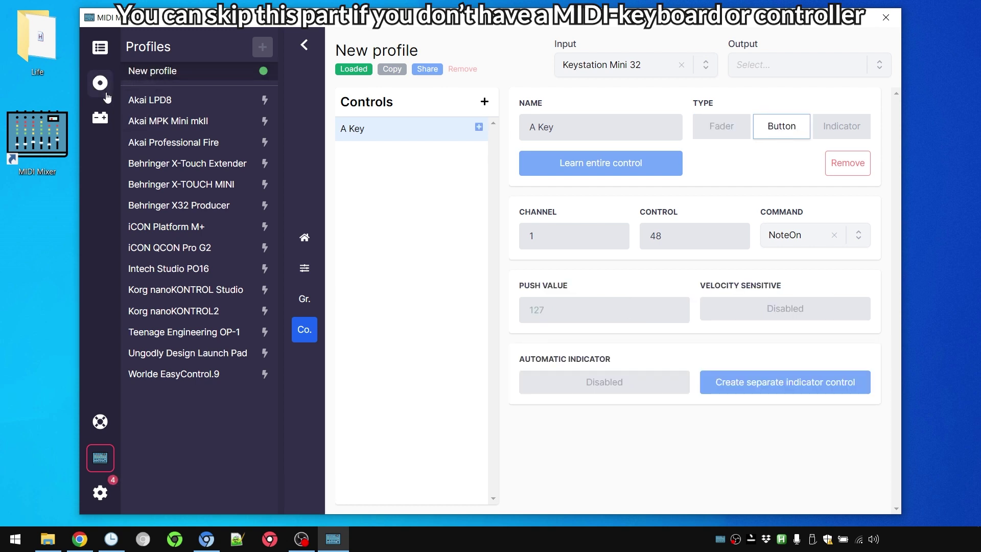
{"action": "left_click", "coordinate": [100, 86]}
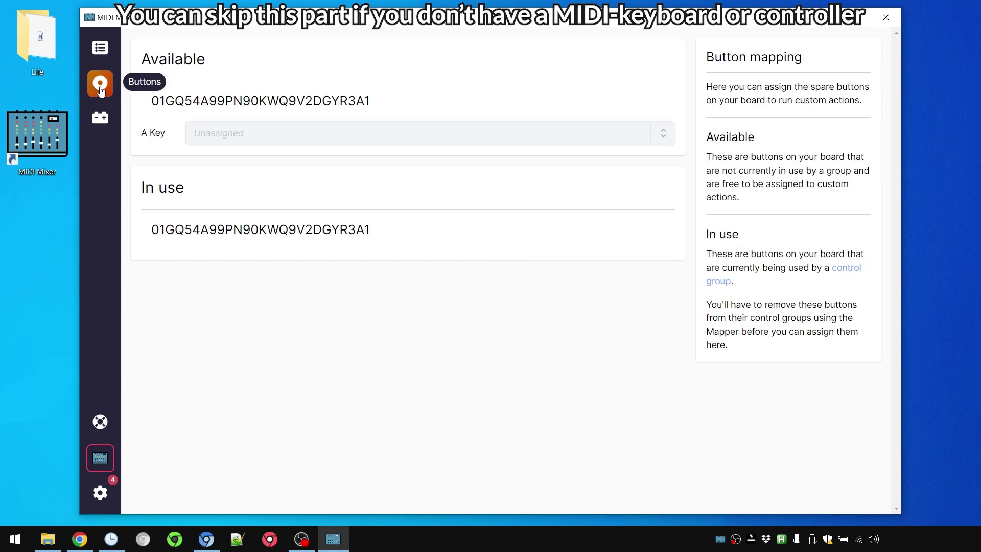
{"action": "left_click", "coordinate": [229, 140]}
{"action": "scroll", "coordinate": [249, 197], "scroll_direction": "down", "scroll_amount": 2}
{"action": "scroll", "coordinate": [251, 198], "scroll_direction": "up", "scroll_amount": 2}
{"action": "scroll", "coordinate": [226, 213], "scroll_direction": "down", "scroll_amount": 1}
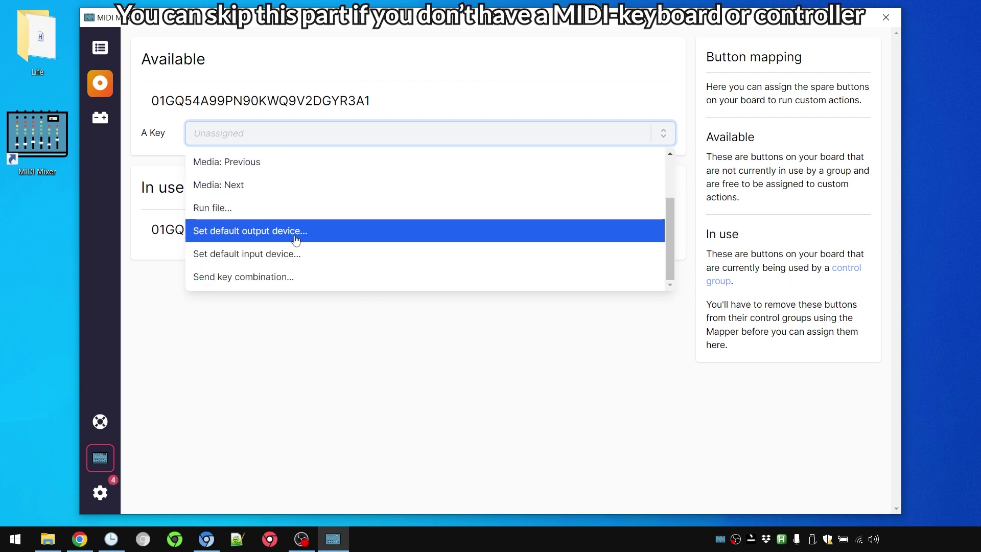
{"action": "left_click", "coordinate": [265, 279]}
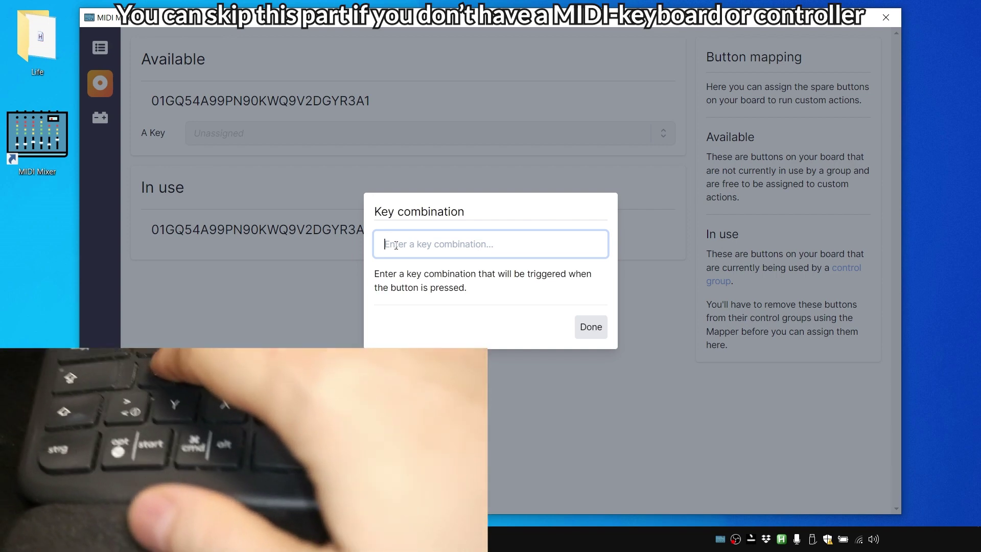
- Set A Key's combination to A and minimum push value to 1, toggling velocity sensitivity
{"action": "key", "text": "a"}
{"action": "left_click", "coordinate": [591, 326]}
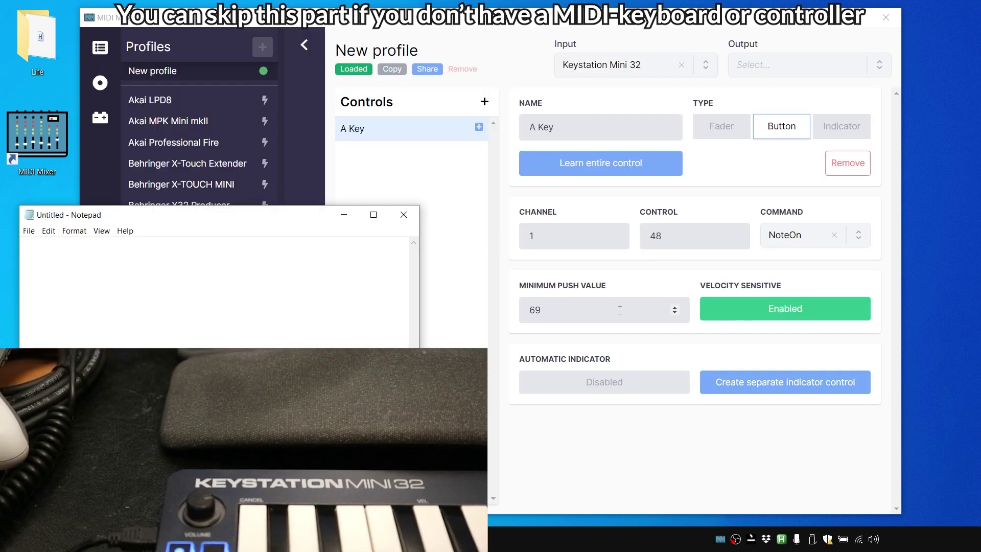
{"action": "double_click", "coordinate": [620, 310]}
{"action": "type", "text": "1"}
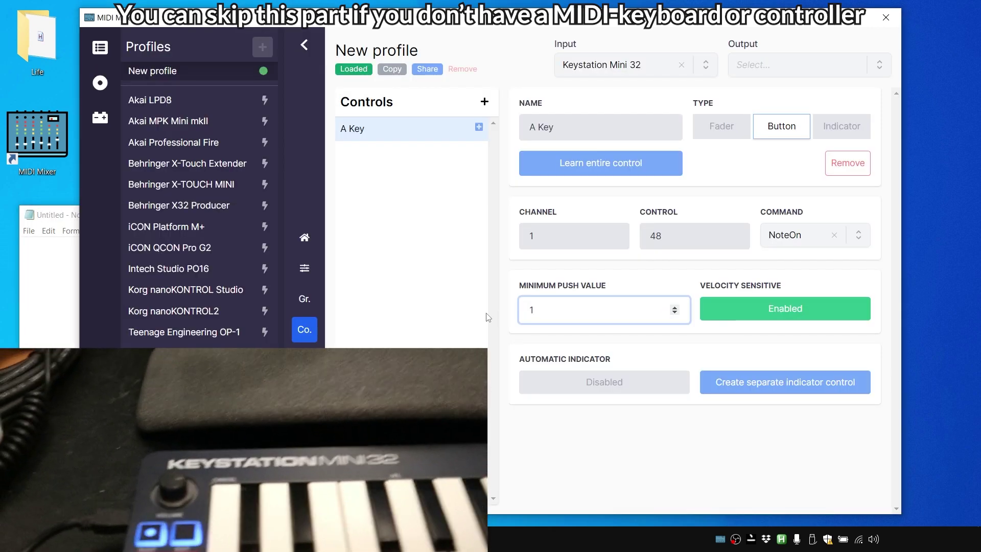
{"action": "left_click", "coordinate": [717, 313]}
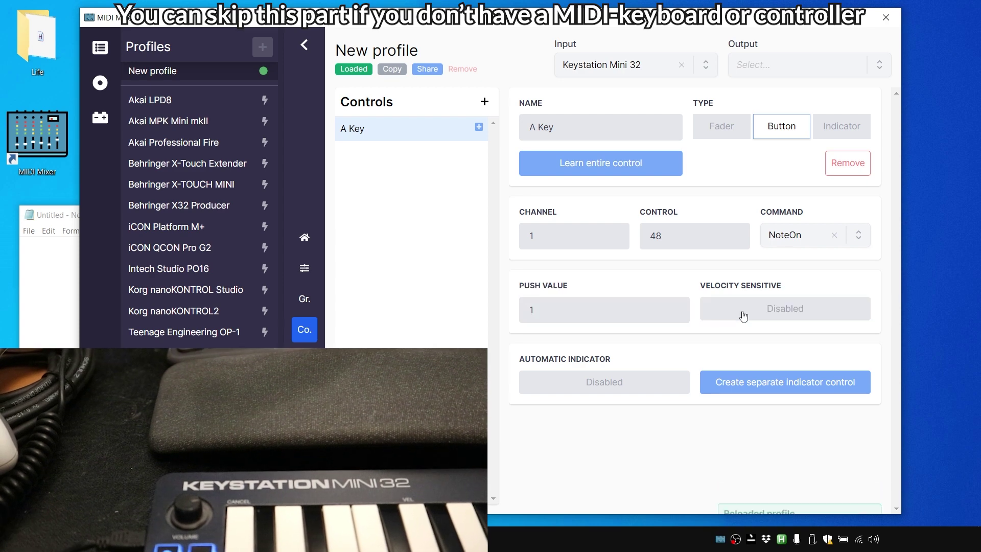
{"action": "left_click", "coordinate": [735, 309]}
- Raise A Key's control to 49 and test it in Notepad, typing rows of 'a'
{"action": "left_click", "coordinate": [50, 296]}
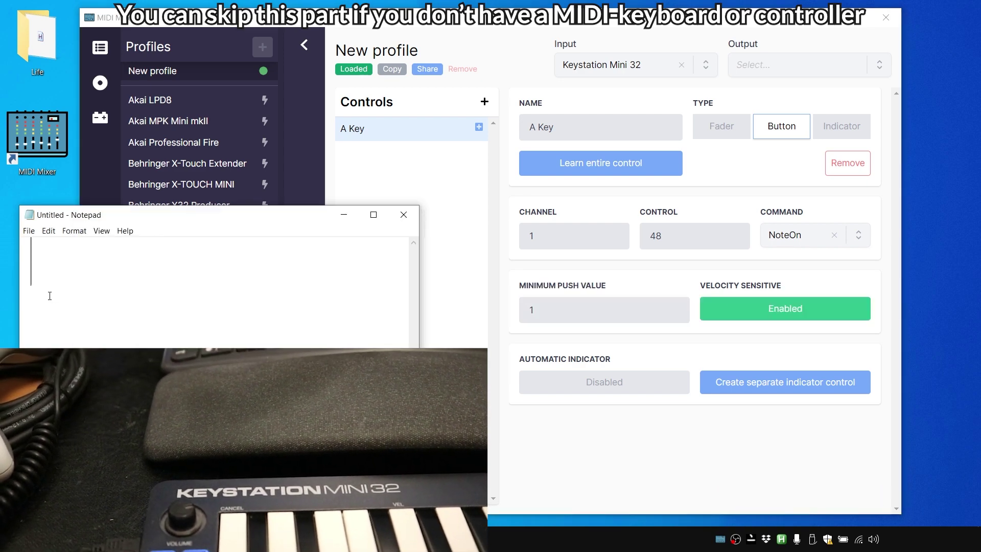
{"action": "type", "text": "aaaaaaaaa"}
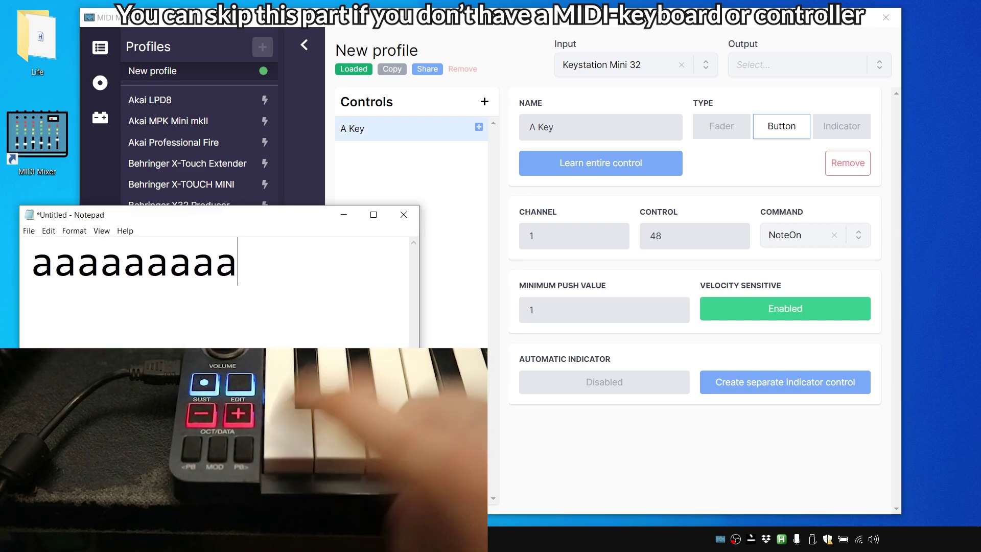
{"action": "left_click", "coordinate": [735, 235]}
{"action": "left_click", "coordinate": [31, 327]}
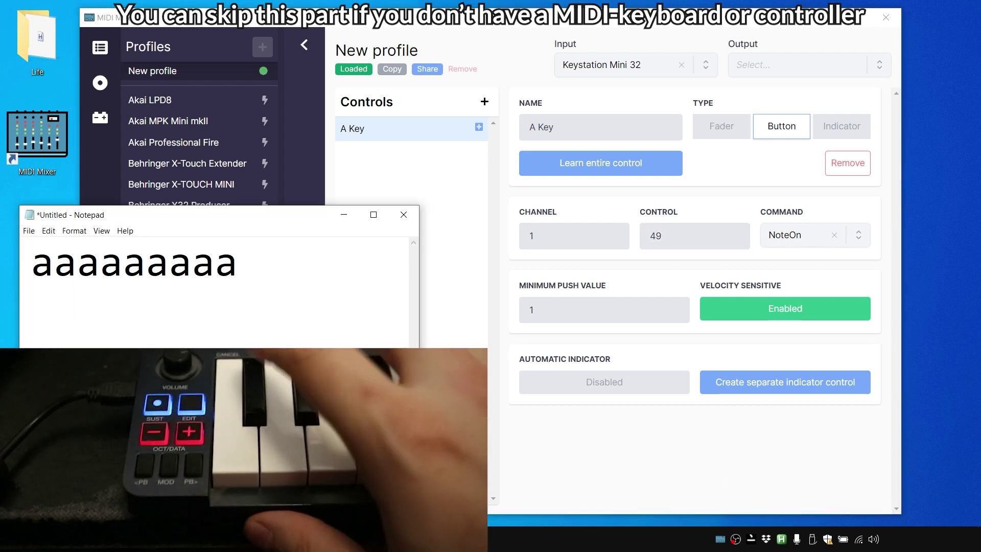
{"action": "type", "text": "aaaaaaaa"}
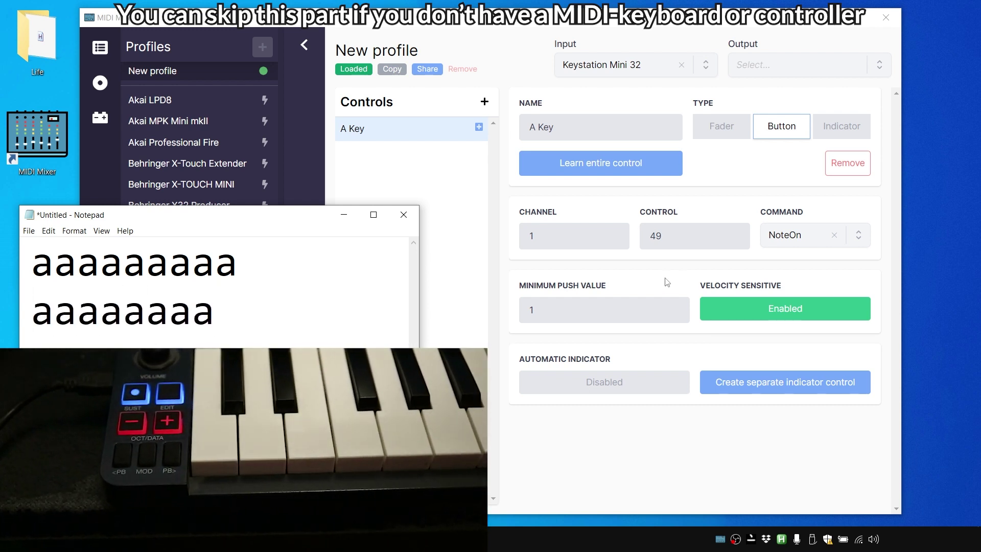
{"action": "left_click", "coordinate": [727, 309]}
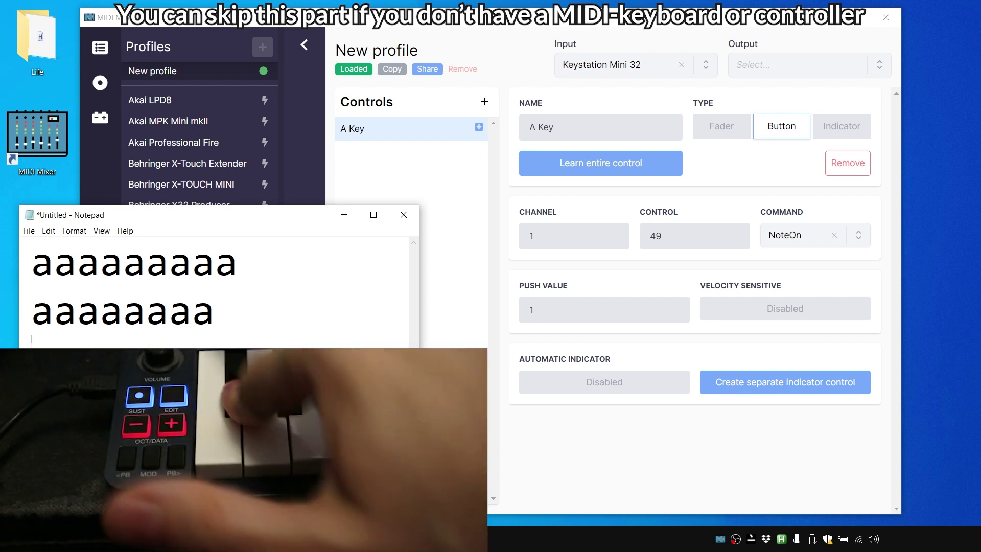
{"action": "left_click", "coordinate": [785, 308]}
{"action": "left_click", "coordinate": [191, 340]}
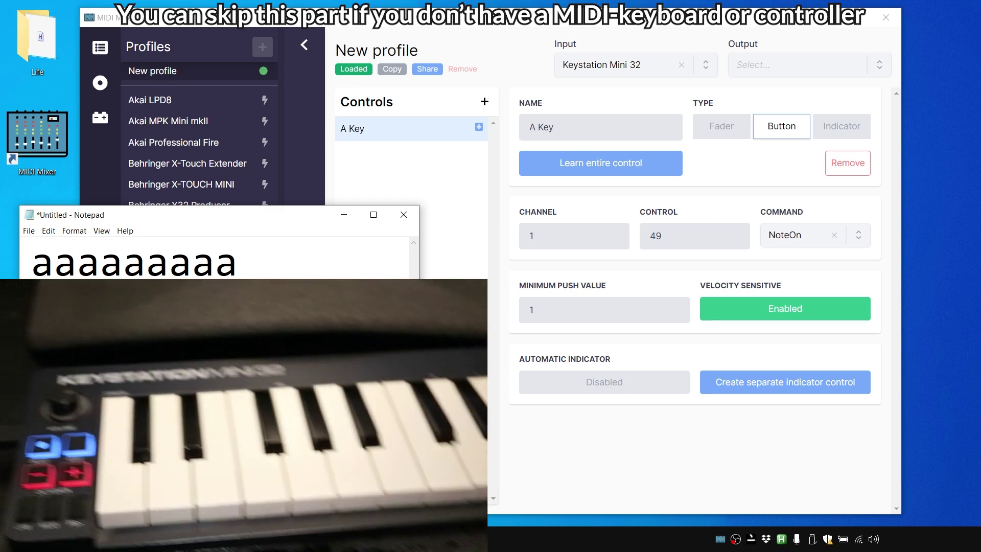
- Clear the 'a' test text from Notepad with Ctrl+Z
{"action": "key", "text": "ctrl+z"}
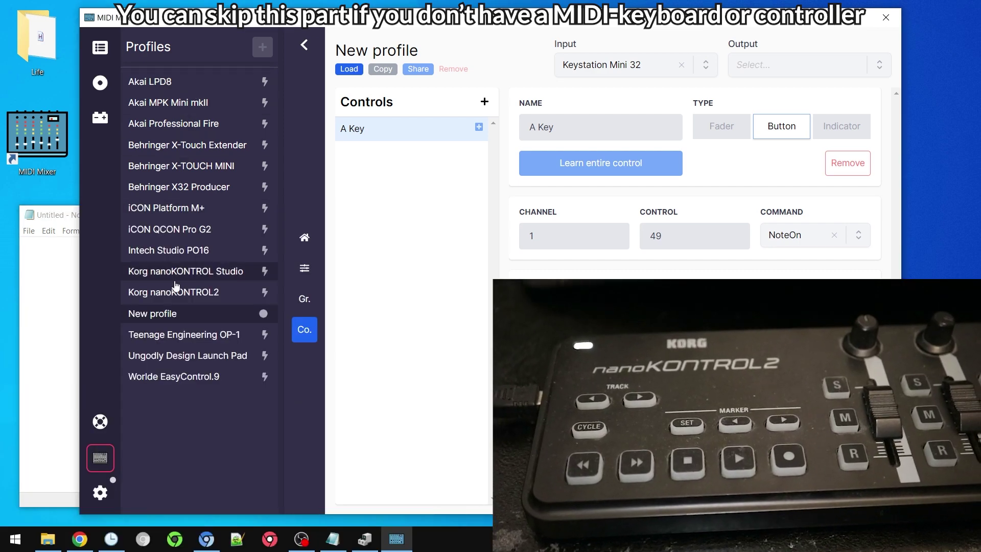
- Create profile 'mynano' from the Korg nanoKONTROL2 preset with nanoKONTROL2 as input
{"action": "left_click", "coordinate": [202, 293]}
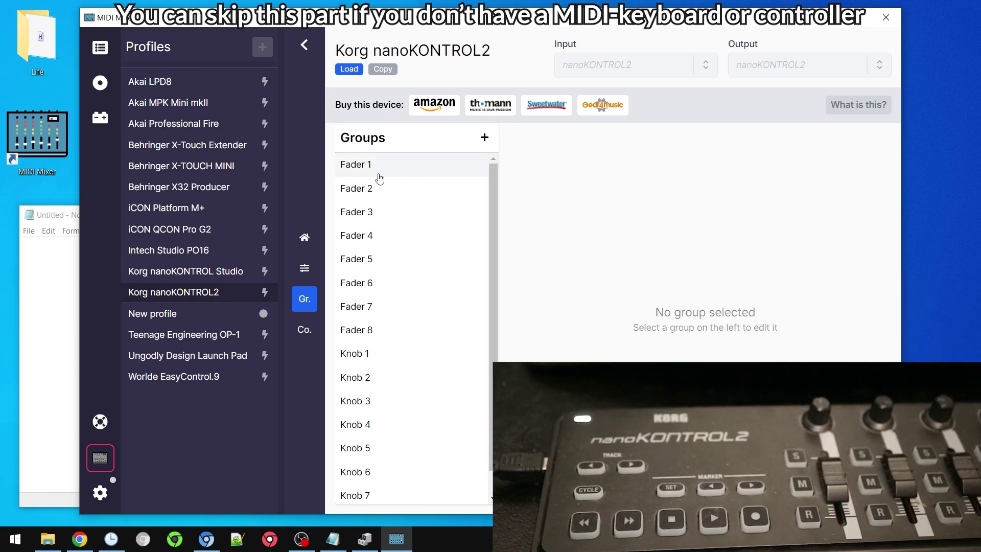
{"action": "left_click", "coordinate": [710, 73]}
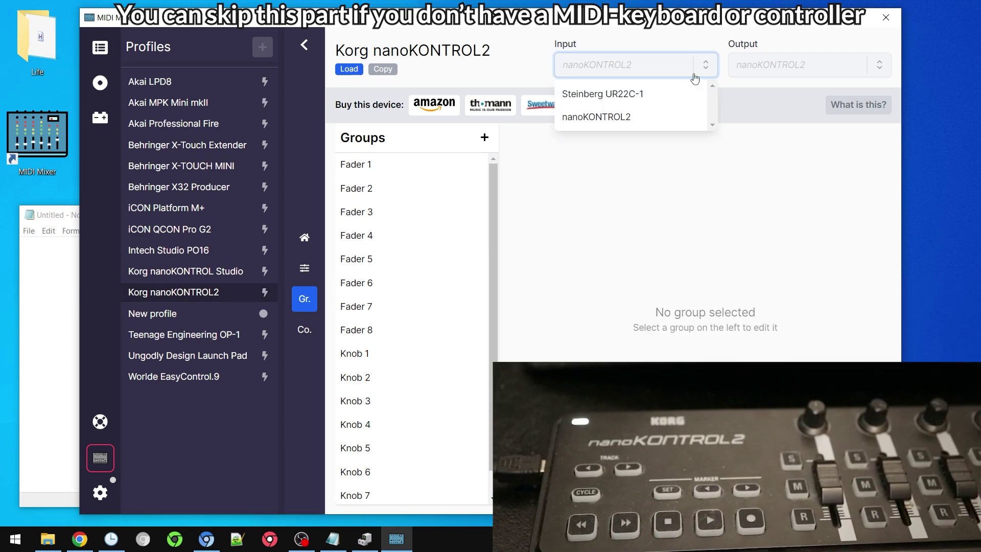
{"action": "left_click", "coordinate": [623, 116]}
{"action": "left_click", "coordinate": [472, 295]}
{"action": "type", "text": "mynano"}
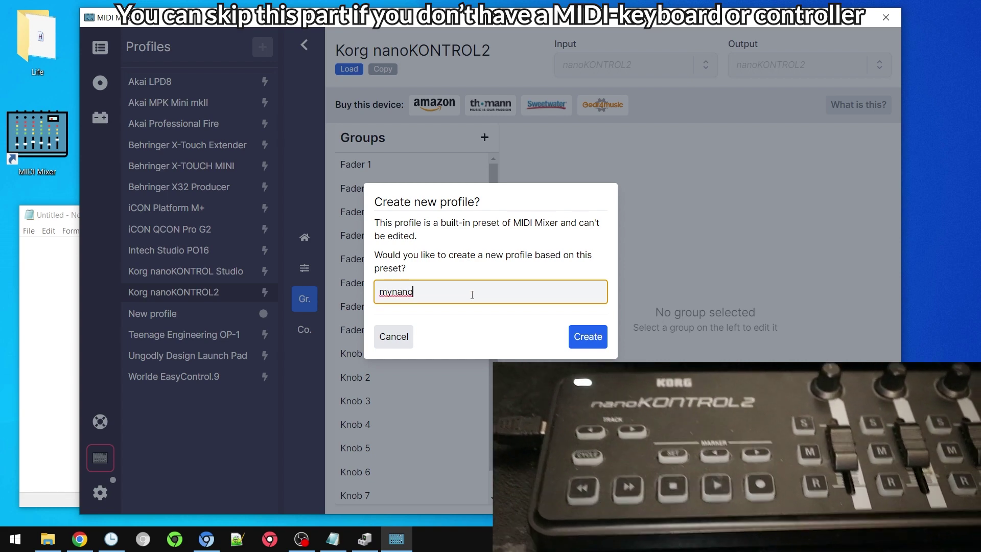
{"action": "left_click", "coordinate": [583, 333]}
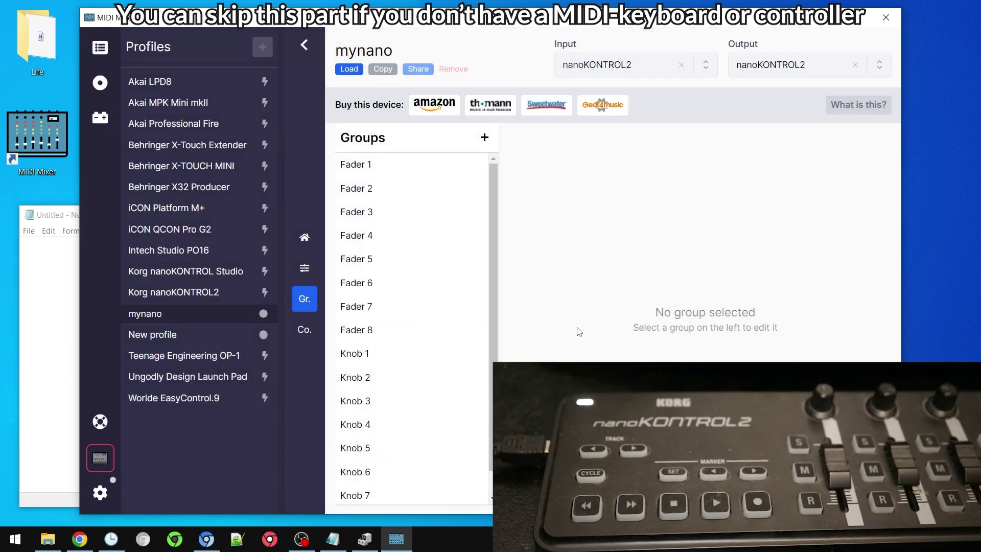
- Load the mynano profile and show its button mapping page
{"action": "left_click", "coordinate": [345, 70]}
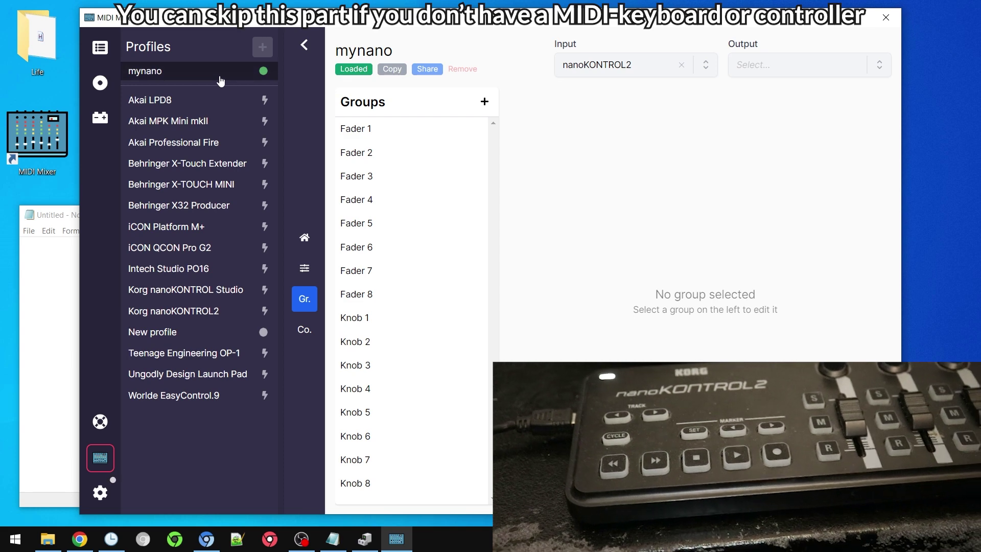
{"action": "left_click", "coordinate": [349, 71]}
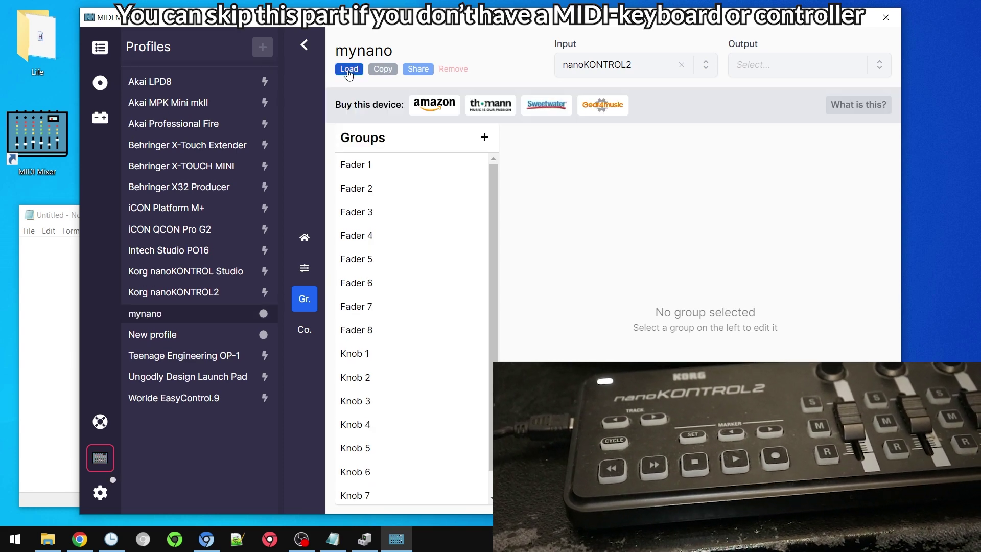
{"action": "left_click", "coordinate": [349, 70]}
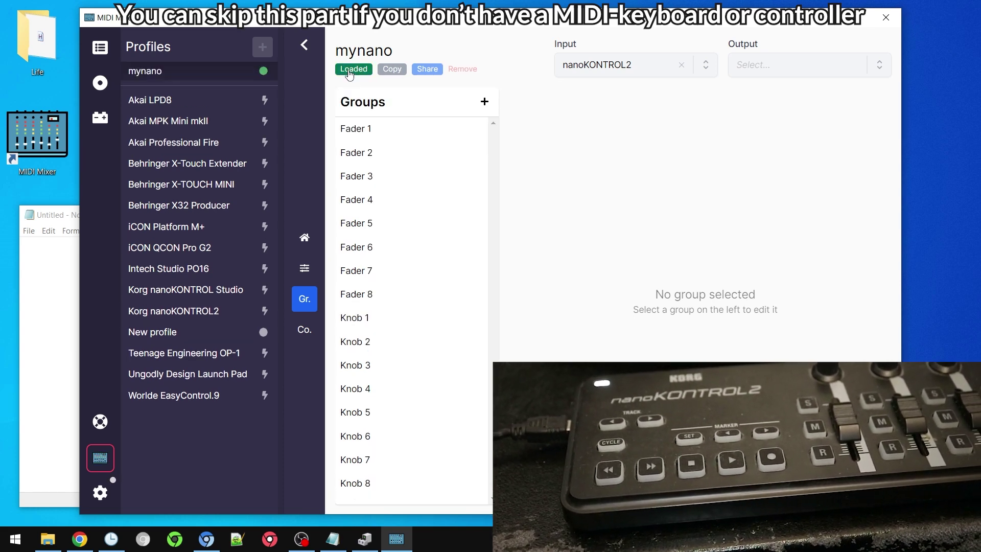
{"action": "left_click", "coordinate": [349, 70]}
{"action": "left_click", "coordinate": [348, 70]}
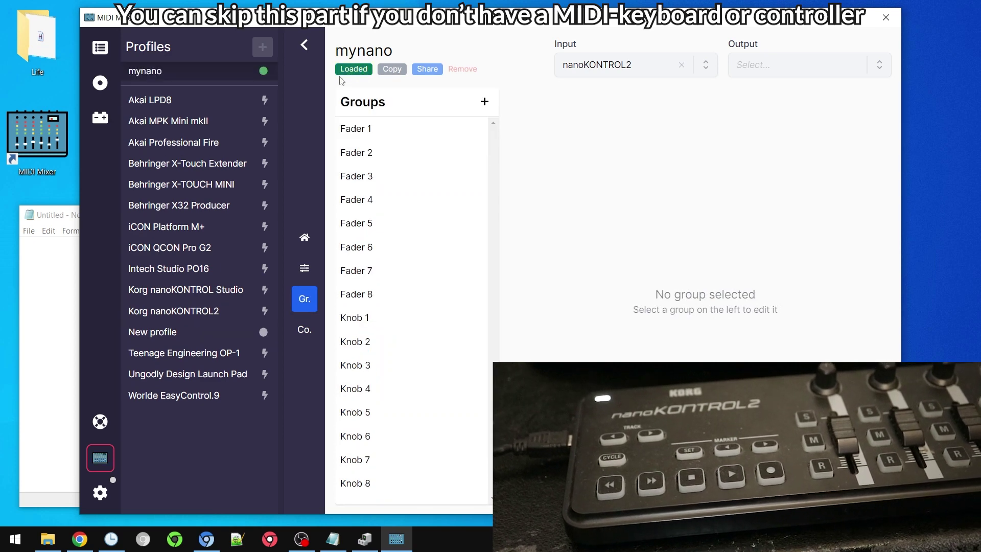
{"action": "left_click", "coordinate": [101, 83]}
- Map the Play button to send the X key combination and test it in Notepad
{"action": "scroll", "coordinate": [191, 191], "scroll_direction": "down", "scroll_amount": 6}
{"action": "scroll", "coordinate": [196, 197], "scroll_direction": "up", "scroll_amount": 6}
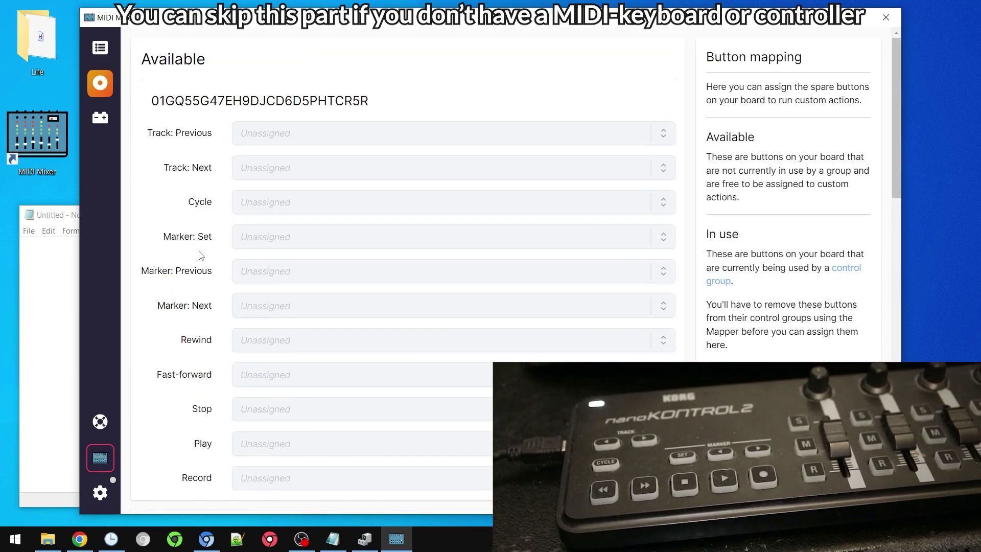
{"action": "left_click", "coordinate": [259, 444]}
{"action": "scroll", "coordinate": [283, 420], "scroll_direction": "down", "scroll_amount": 3}
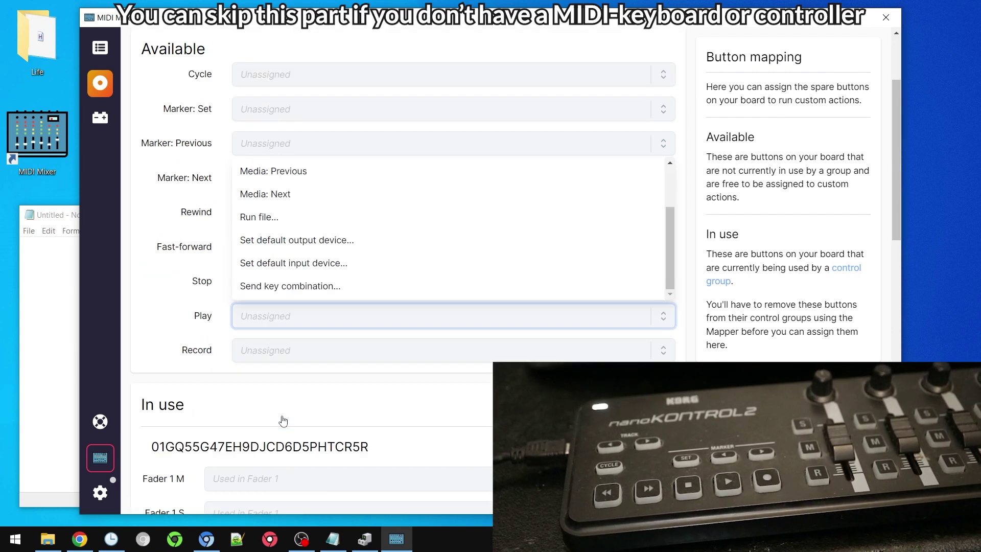
{"action": "left_click", "coordinate": [278, 159]}
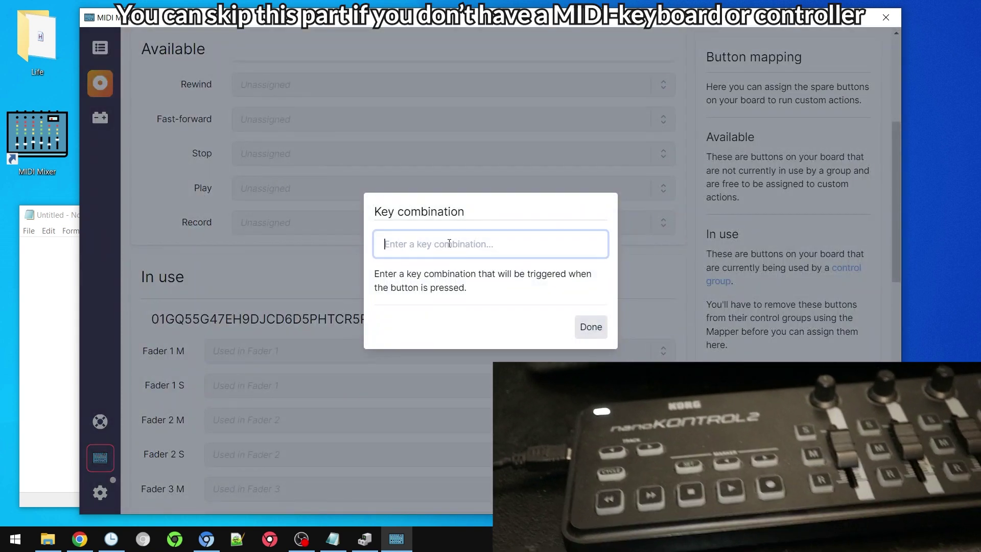
{"action": "key", "text": "x"}
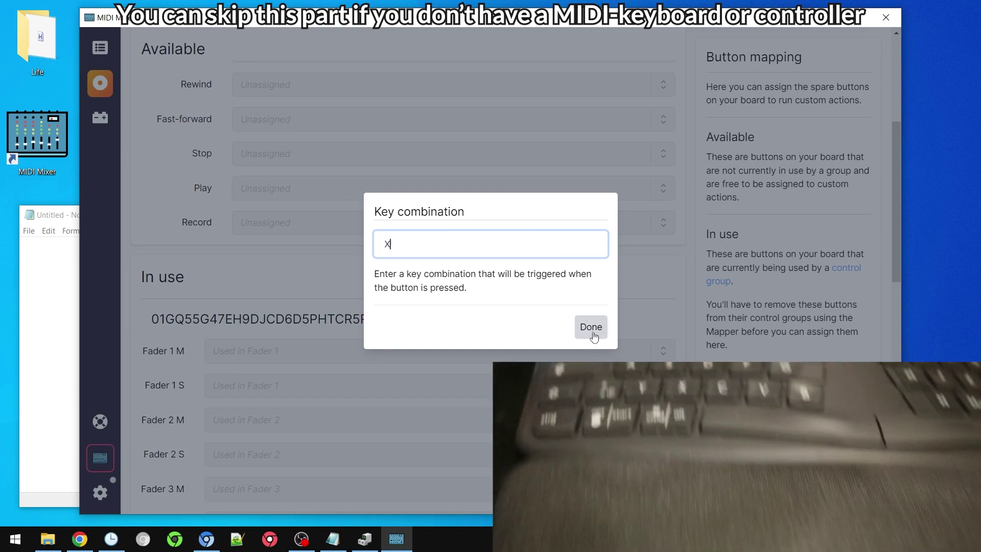
{"action": "left_click", "coordinate": [594, 331]}
{"action": "left_click", "coordinate": [71, 307]}
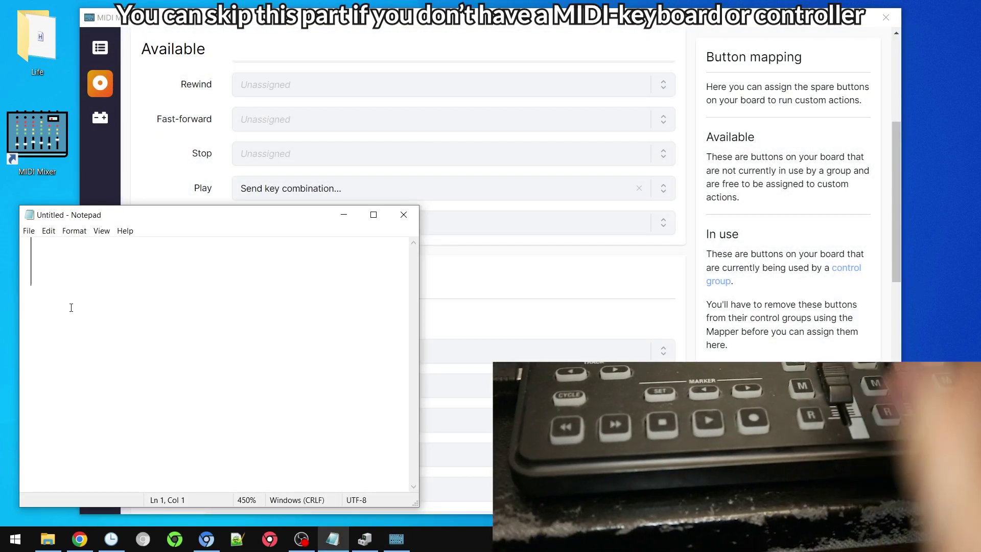
{"action": "type", "text": "XXX"}
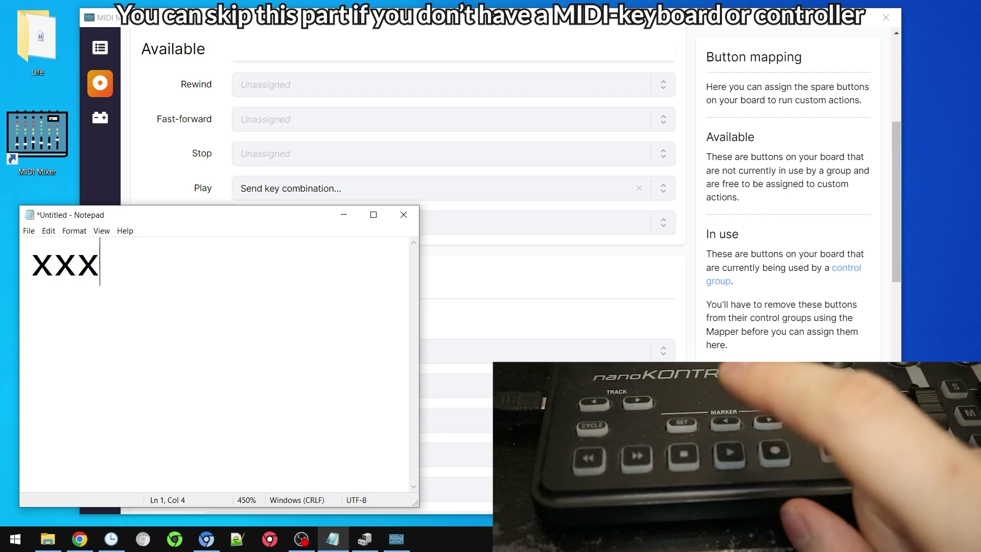
{"action": "type", "text": "XXXX"}
- Map the Stop button to send a key combination and test it, typing b's into Notepad
{"action": "left_click", "coordinate": [294, 154]}
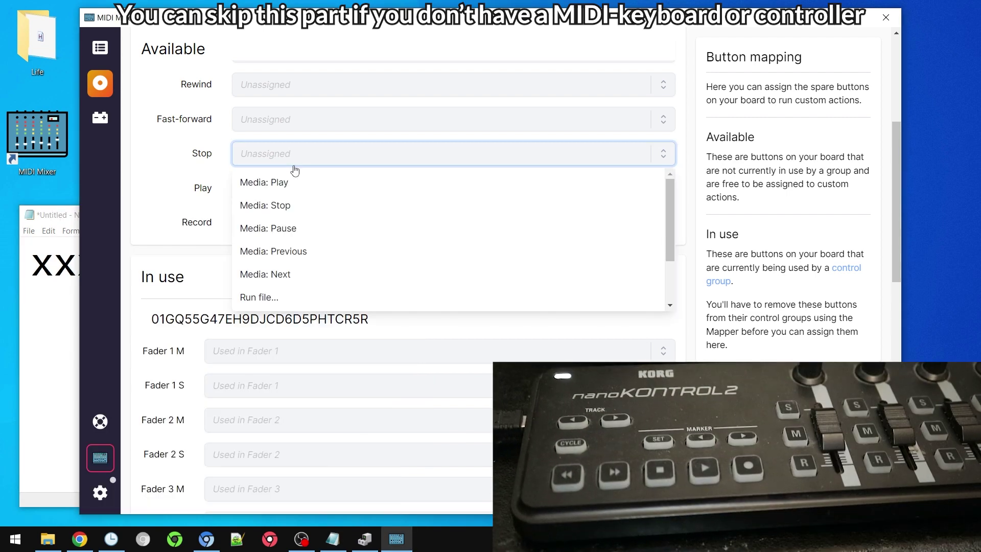
{"action": "scroll", "coordinate": [295, 214], "scroll_direction": "down", "scroll_amount": 2}
{"action": "left_click", "coordinate": [301, 293]}
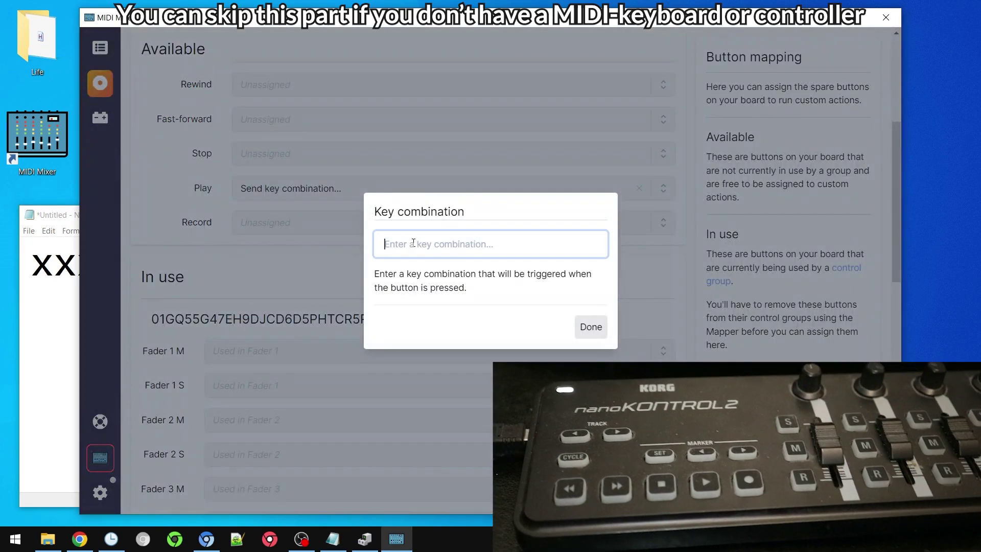
{"action": "type", "text": "s"}
{"action": "left_click", "coordinate": [591, 326]}
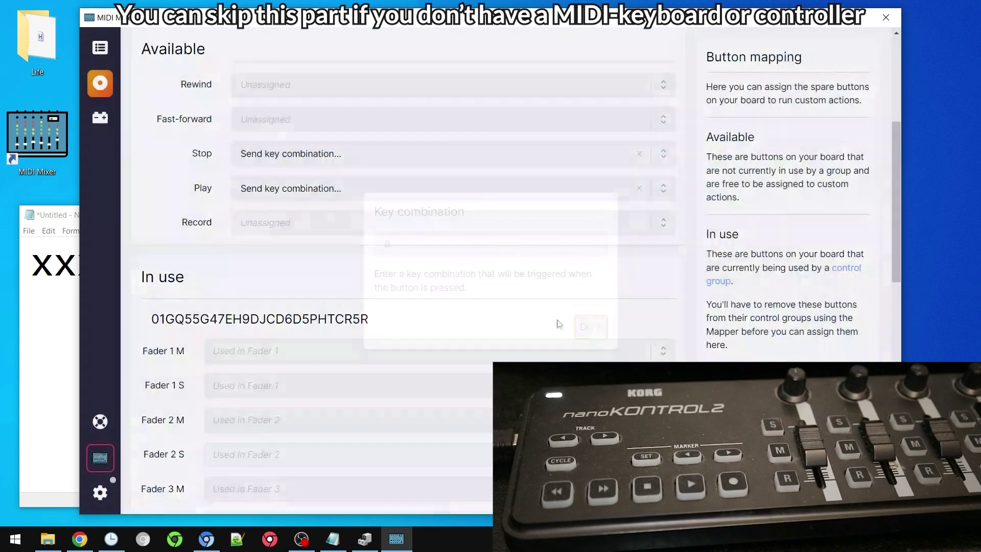
{"action": "key", "text": "alt+Tab"}
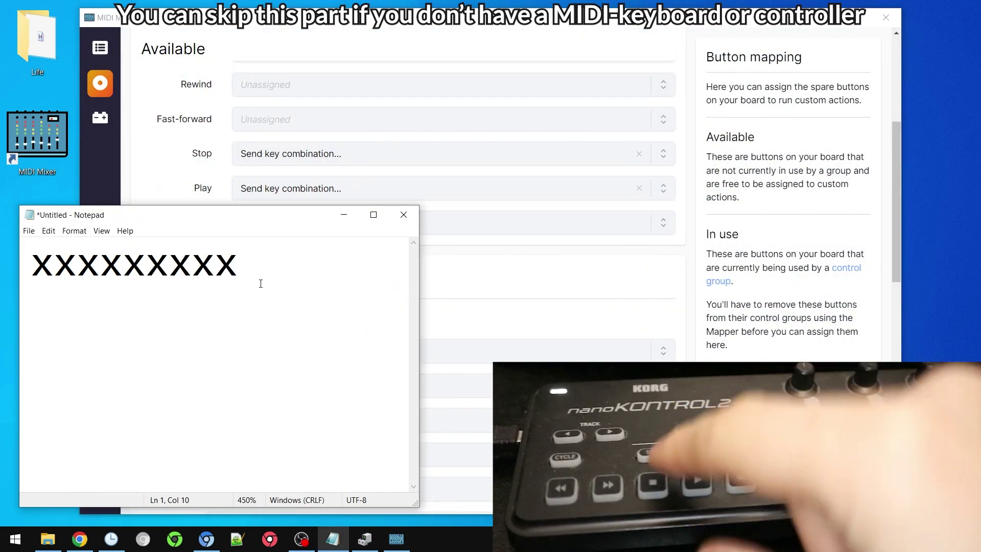
{"action": "type", "text": "bbbbbbbbbb"}
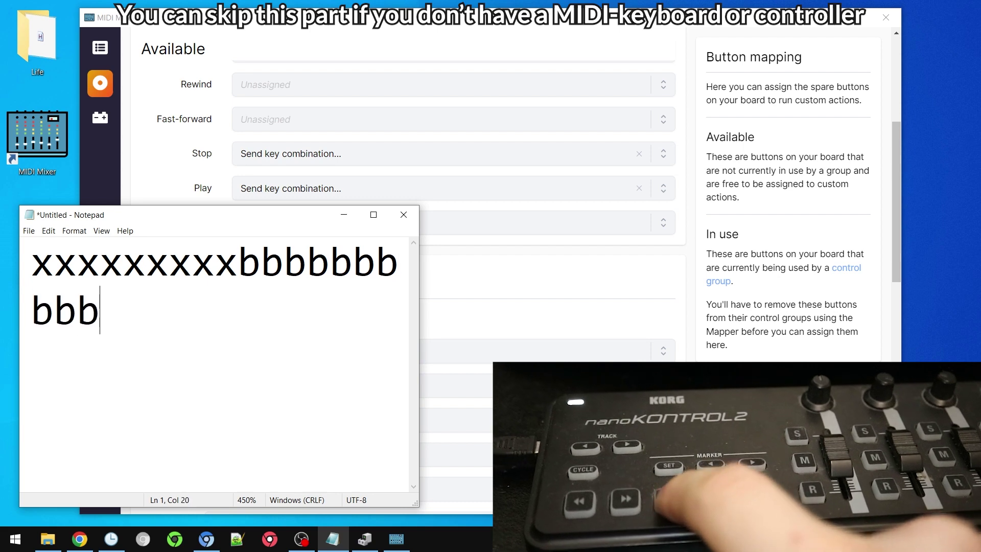
{"action": "type", "text": "bbbb"}
{"action": "key", "text": "alt+Tab"}
- Open the mynano profile's individual controls list
{"action": "scroll", "coordinate": [259, 368], "scroll_direction": "down", "scroll_amount": 7}
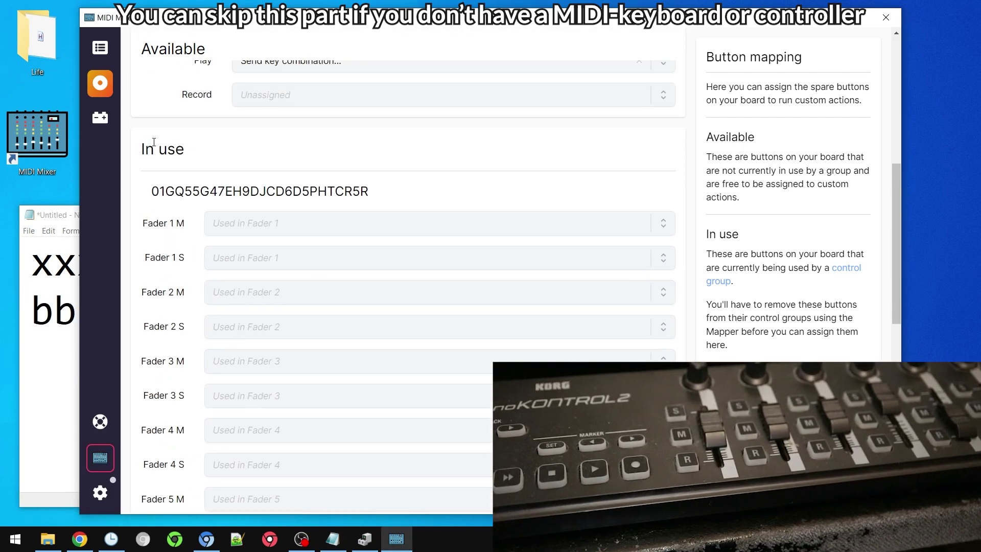
{"action": "left_click", "coordinate": [100, 48]}
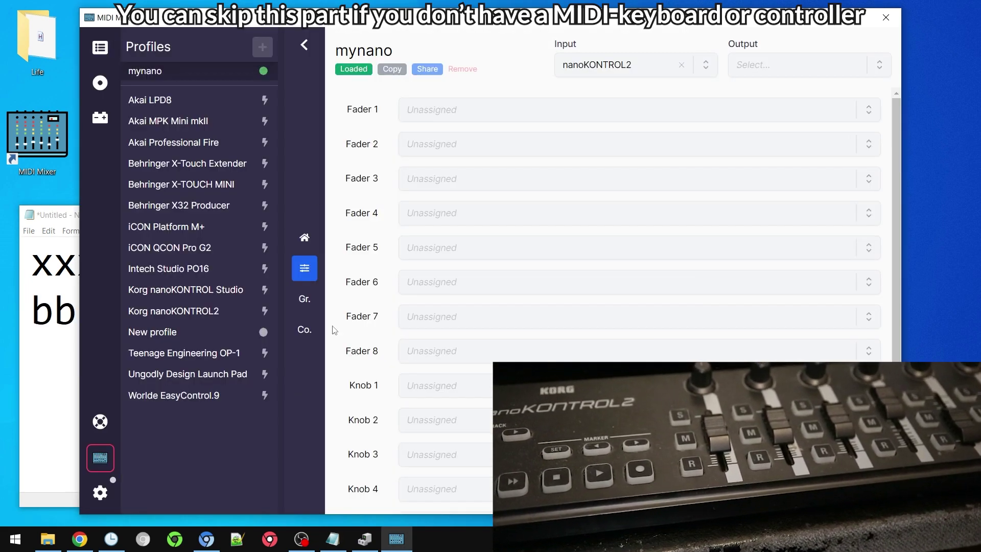
{"action": "left_click", "coordinate": [311, 335]}
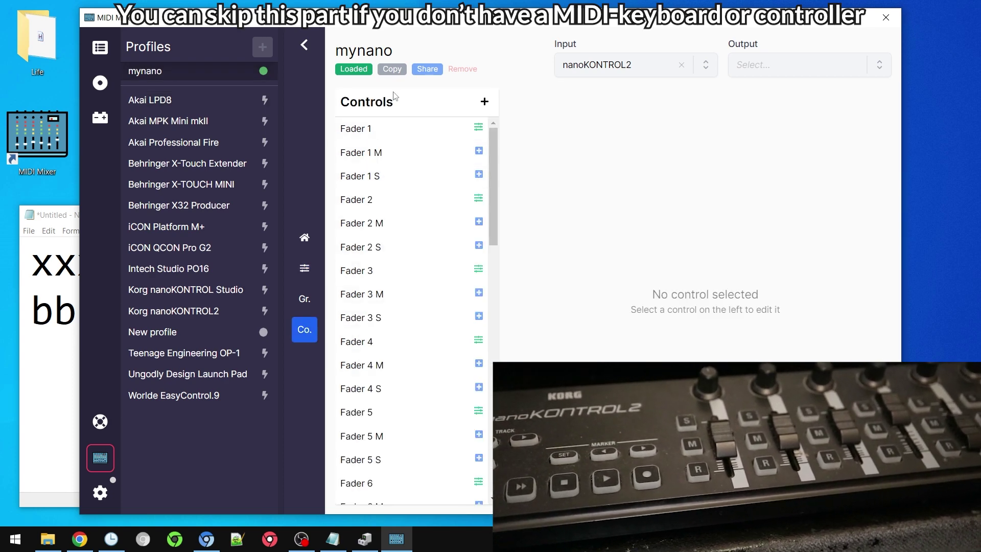
{"action": "scroll", "coordinate": [431, 162], "scroll_direction": "down", "scroll_amount": 12}
{"action": "scroll", "coordinate": [433, 163], "scroll_direction": "up", "scroll_amount": 8}
{"action": "scroll", "coordinate": [436, 162], "scroll_direction": "down", "scroll_amount": 6}
{"action": "scroll", "coordinate": [436, 162], "scroll_direction": "up", "scroll_amount": 2}
- Add a control named myctrl (channel 1, control 32, CC) and set its type to Button
{"action": "left_click", "coordinate": [484, 103]}
{"action": "type", "text": "my"}
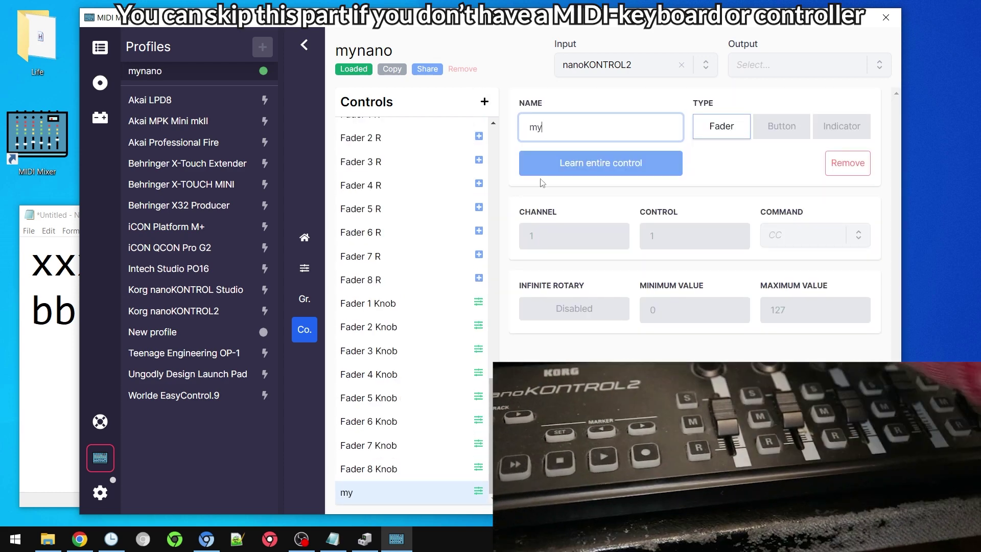
{"action": "type", "text": "ctrl"}
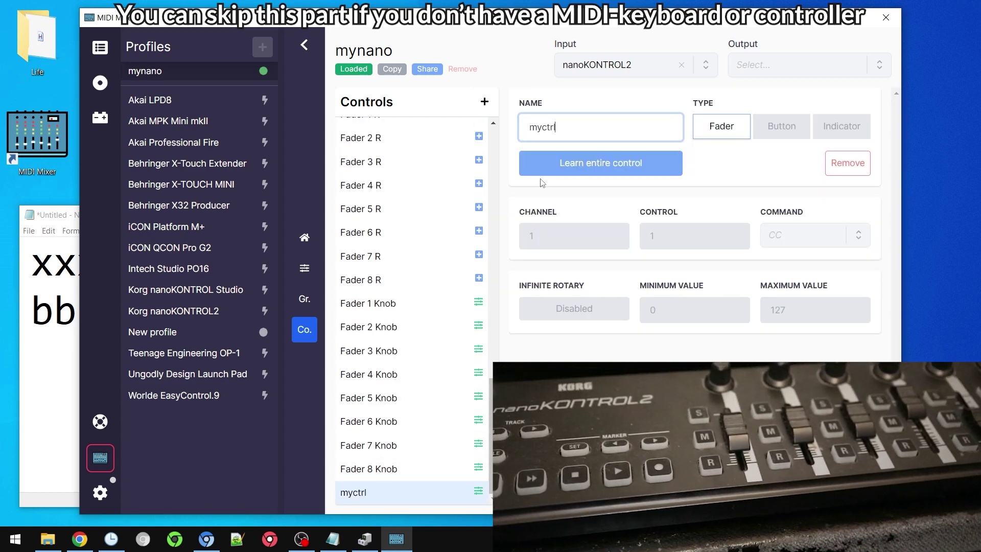
{"action": "left_click", "coordinate": [612, 162]}
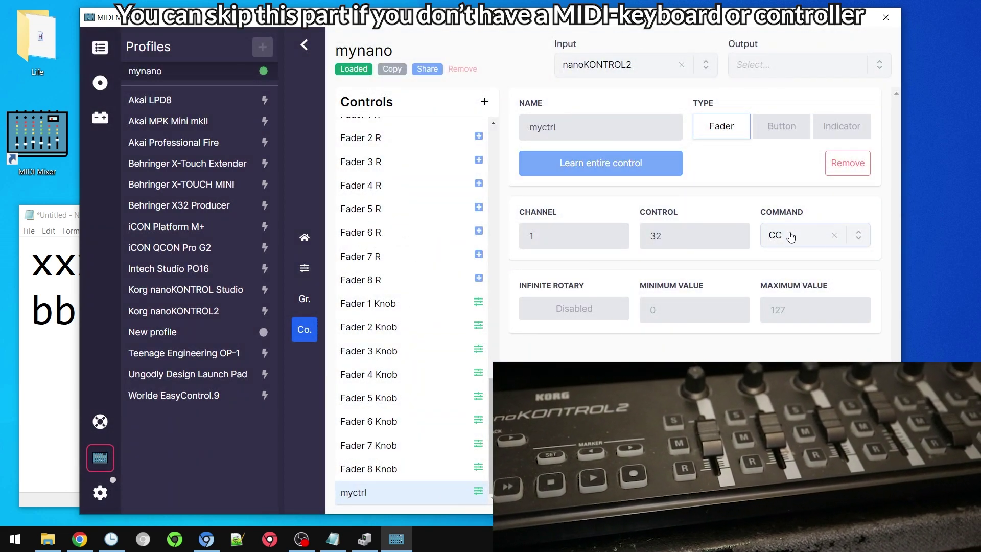
{"action": "left_click", "coordinate": [783, 133]}
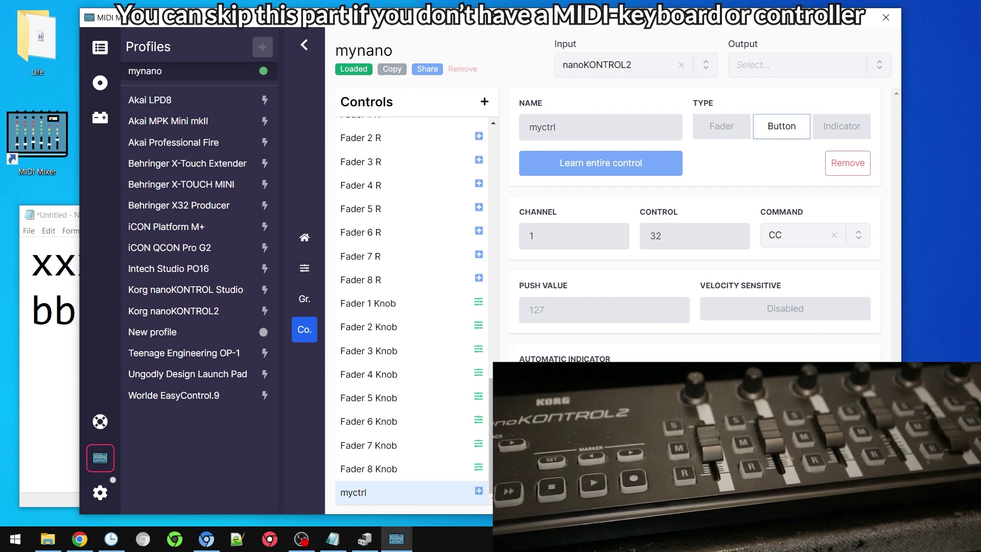
- Set myctrl to 'Send key combination...' and test it, typing i's into Notepad
{"action": "left_click", "coordinate": [100, 82]}
{"action": "scroll", "coordinate": [219, 250], "scroll_direction": "down", "scroll_amount": 3}
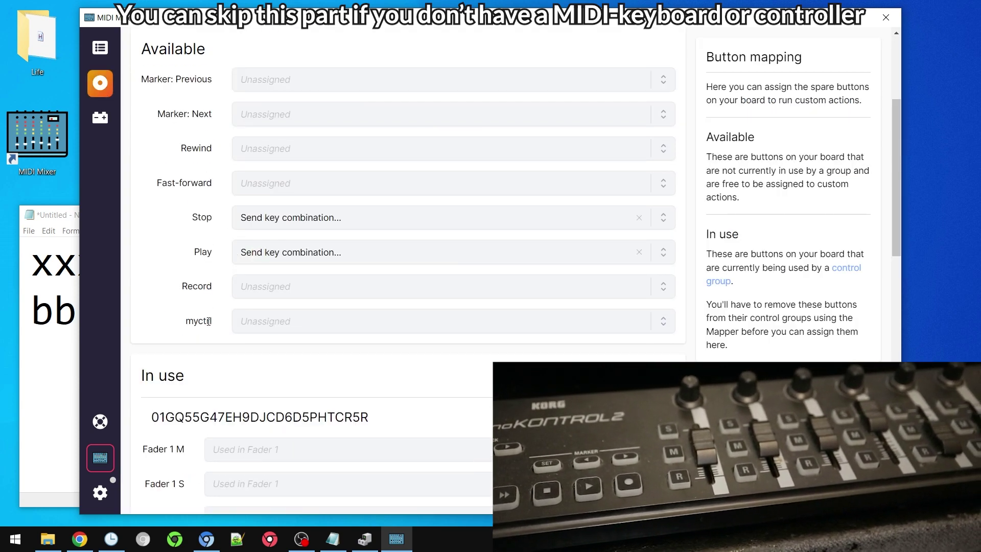
{"action": "left_click", "coordinate": [301, 322]}
{"action": "scroll", "coordinate": [291, 418], "scroll_direction": "down", "scroll_amount": 3}
{"action": "left_click", "coordinate": [276, 465]}
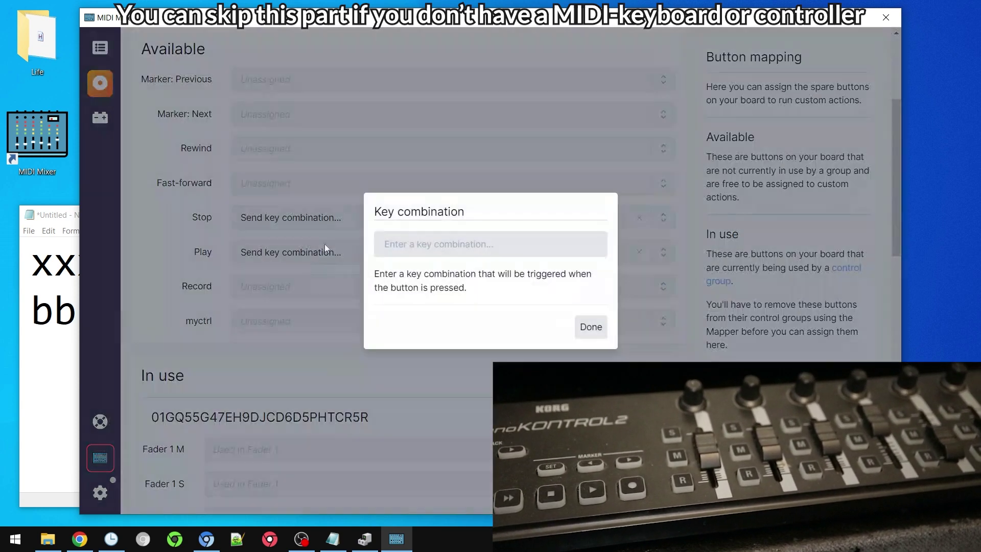
{"action": "left_click", "coordinate": [421, 249]}
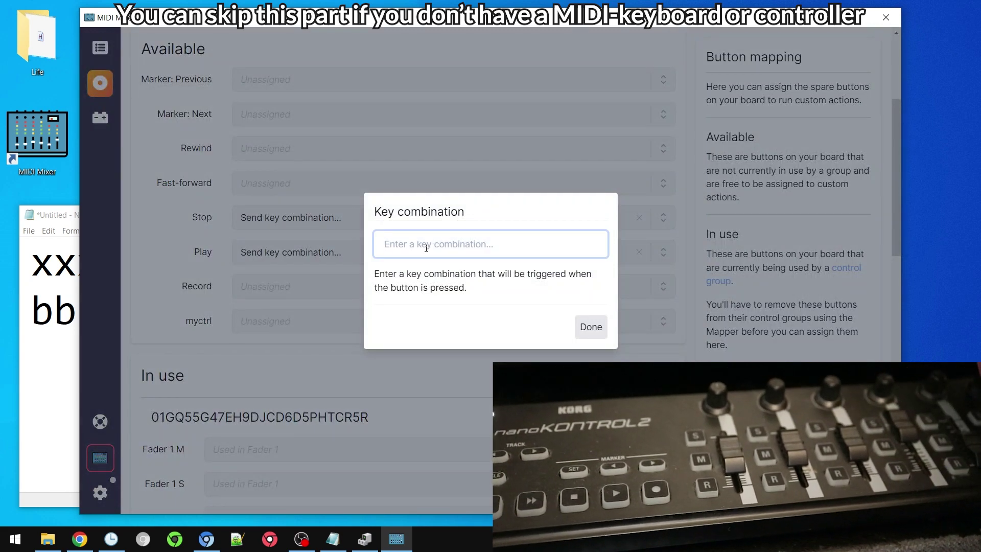
{"action": "left_click", "coordinate": [595, 319]}
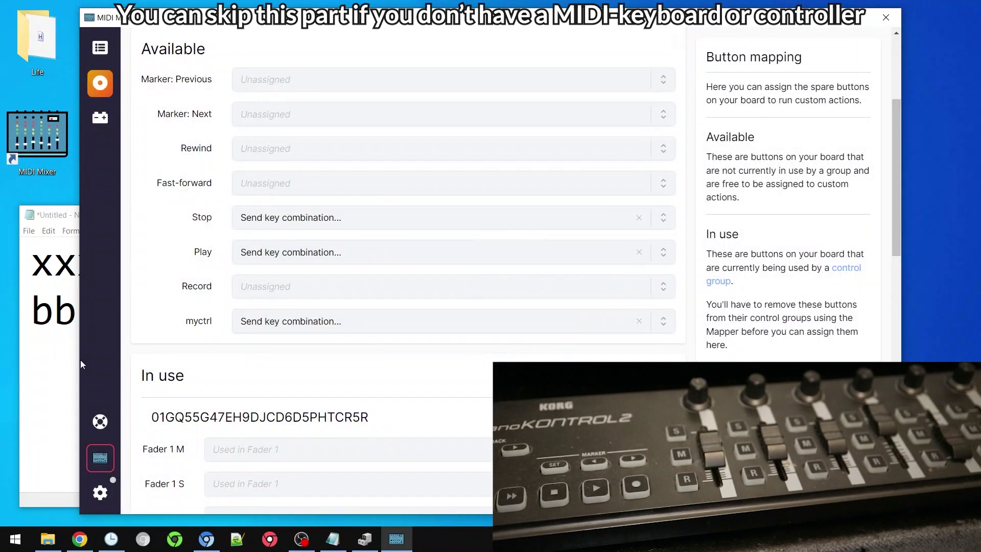
{"action": "left_click", "coordinate": [52, 363]}
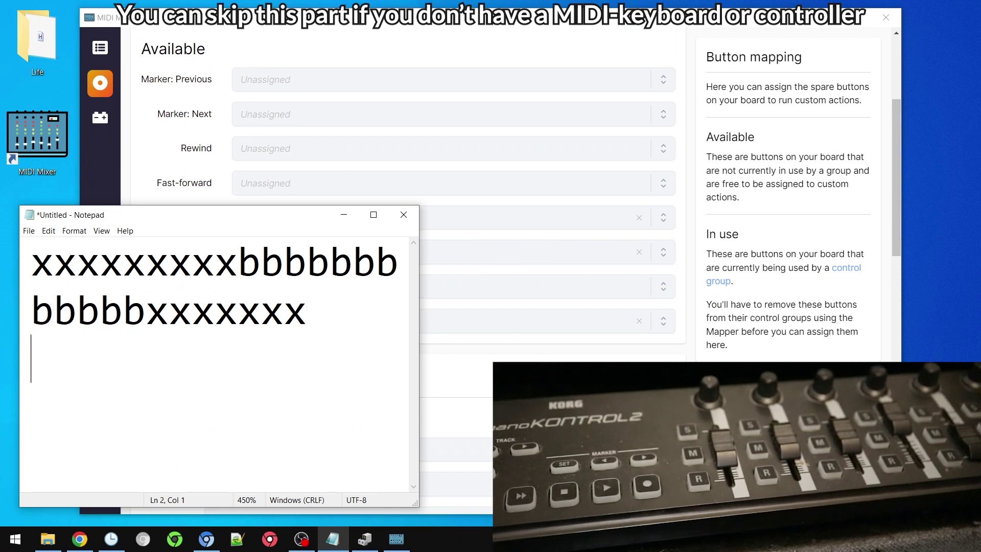
{"action": "type", "text": "iiiiiiiii"}
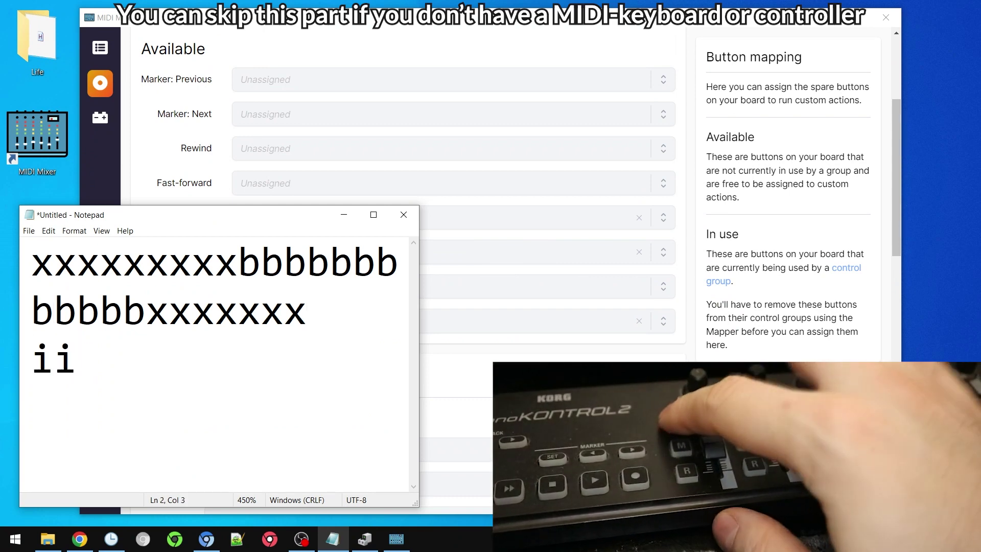
{"action": "type", "text": "iiiiiiiiiiiii"}
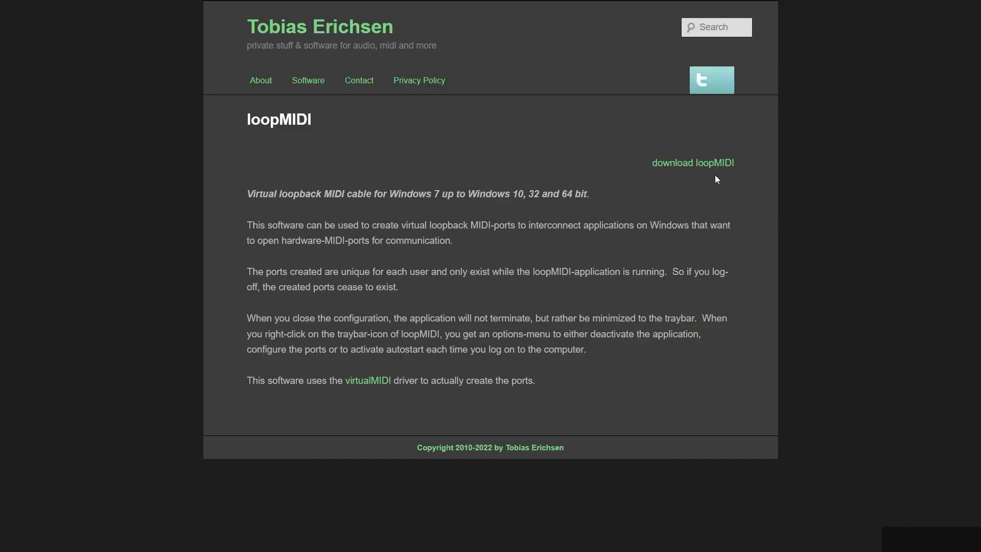
- Use the 'download loopMIDI' link to get the loopMIDISetup zip
{"action": "left_click", "coordinate": [717, 163]}
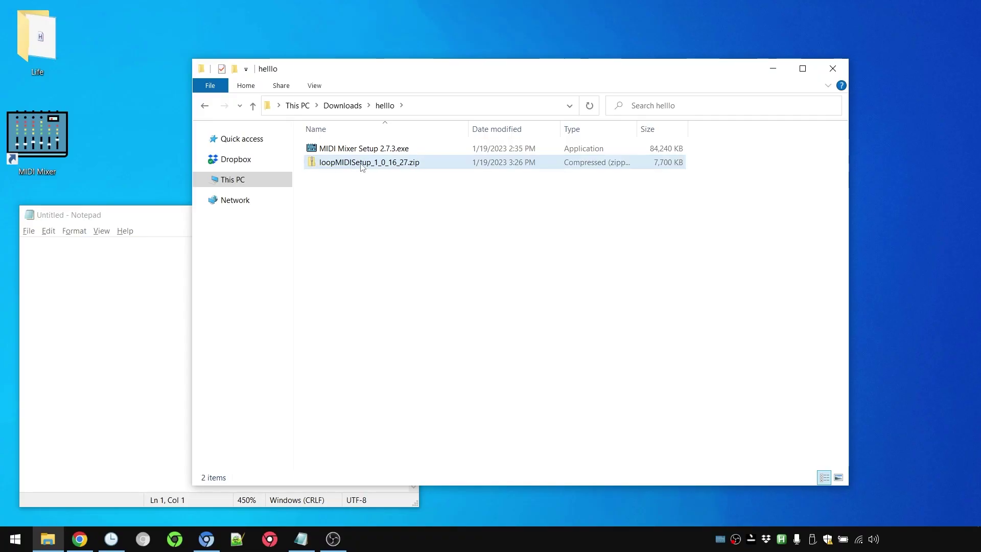
- Extract the downloaded loopMIDI setup zip
{"action": "right_click", "coordinate": [304, 163]}
{"action": "left_click", "coordinate": [347, 221]}
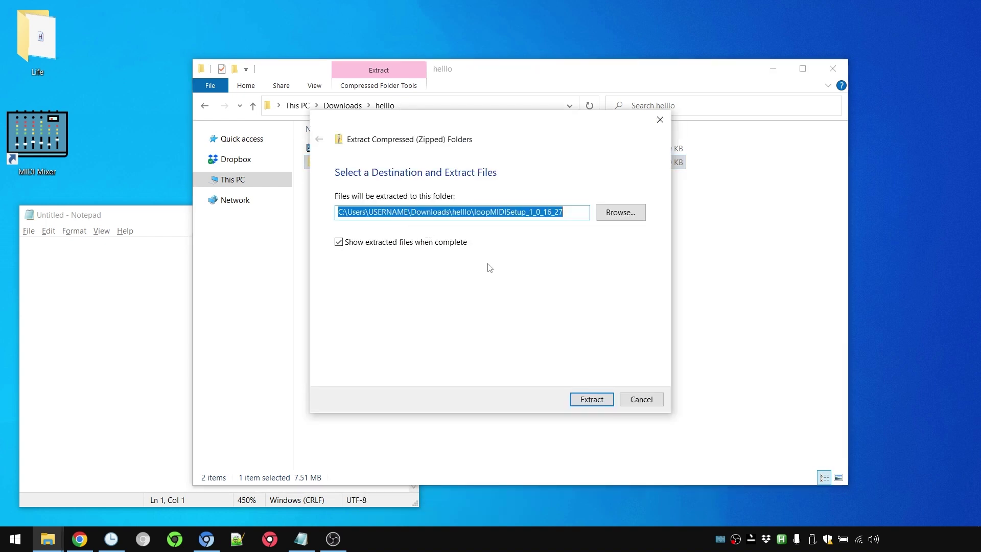
{"action": "left_click", "coordinate": [589, 399]}
- Run loopMIDISetup.exe, accept the licence, install with admin approval, and launch loopMIDI
{"action": "double_click", "coordinate": [372, 165]}
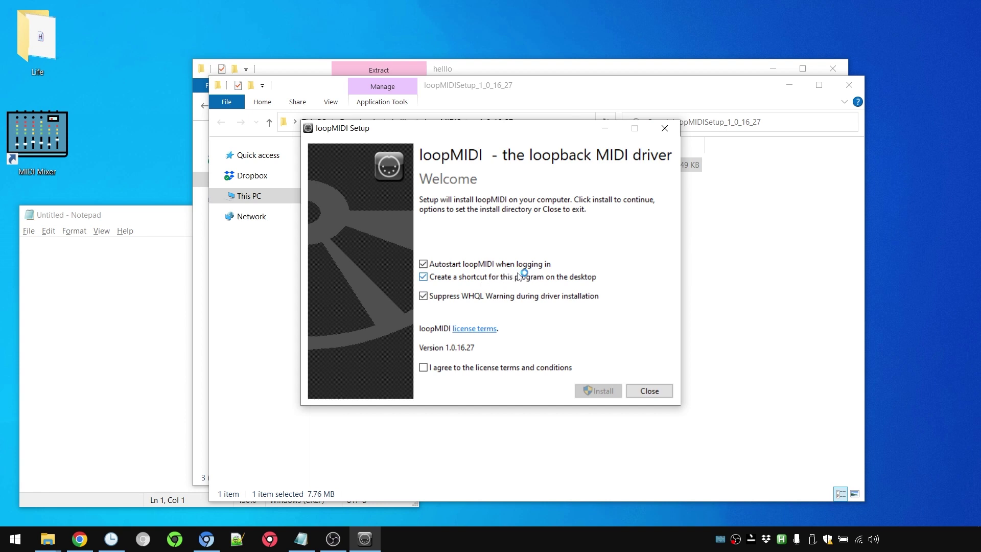
{"action": "left_click", "coordinate": [500, 368]}
{"action": "left_click", "coordinate": [456, 369]}
{"action": "left_click", "coordinate": [455, 369]}
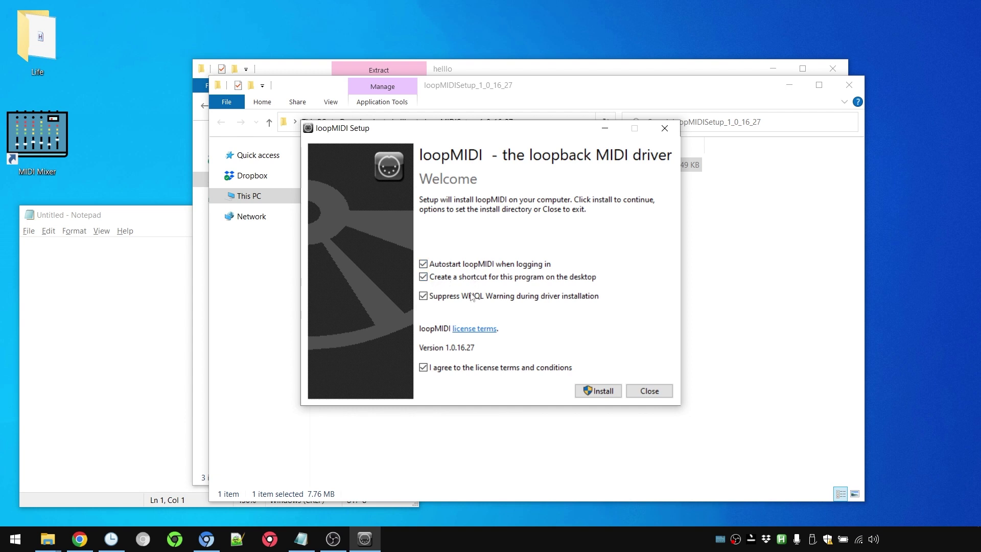
{"action": "left_click", "coordinate": [595, 391]}
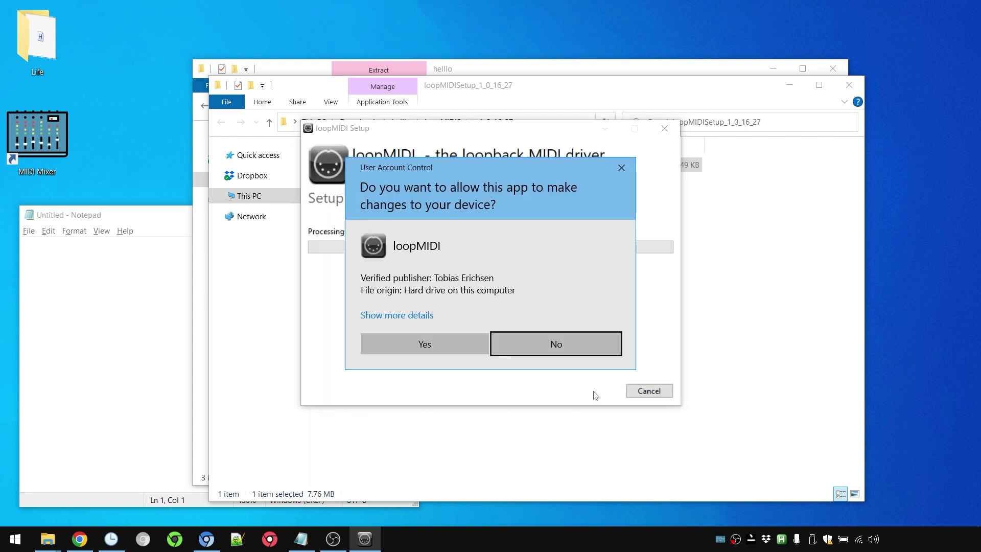
{"action": "left_click", "coordinate": [465, 343]}
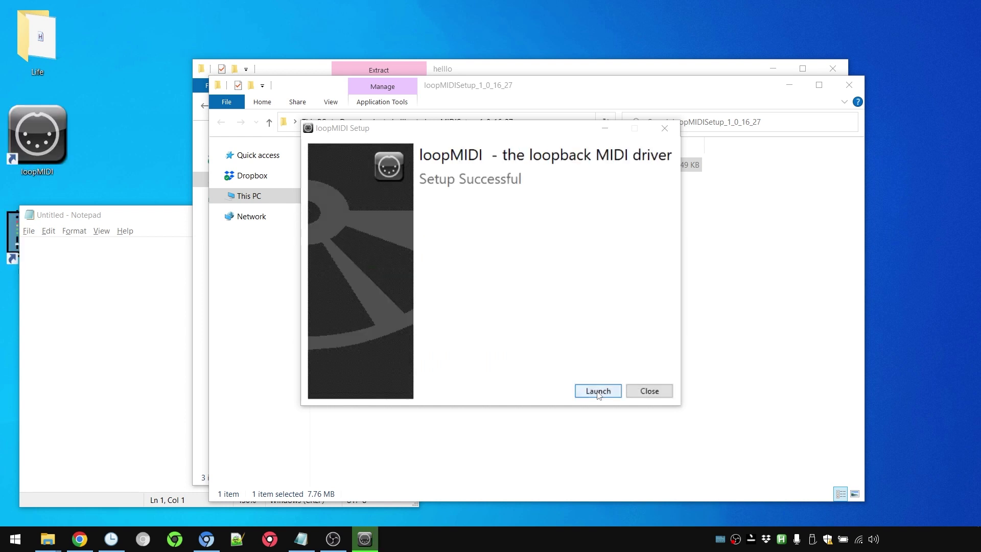
{"action": "left_click", "coordinate": [598, 392]}
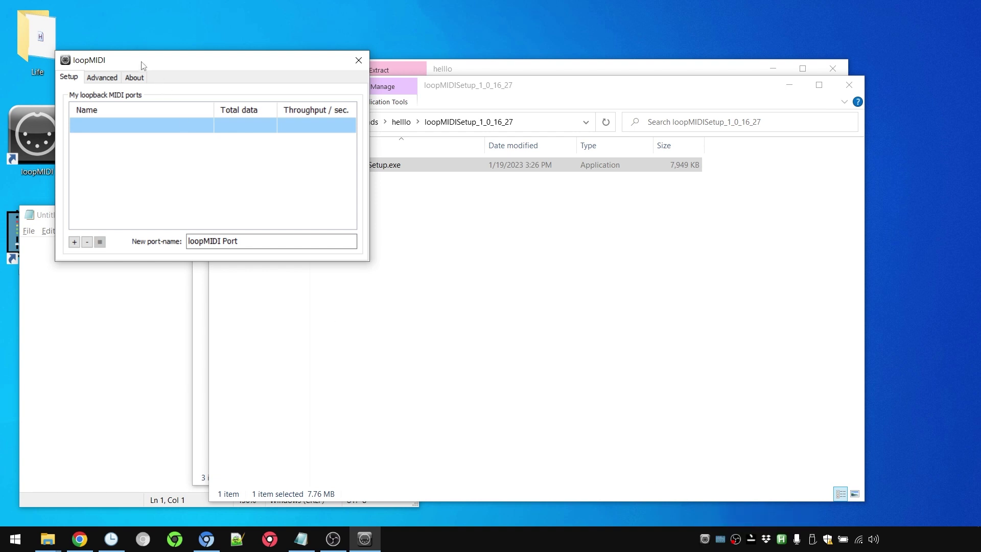
- Add a loopback port named 'loopMIDI Port' and view loopMIDI's Advanced settings
{"action": "left_click_drag", "start_coordinate": [142, 61], "coordinate": [362, 123]}
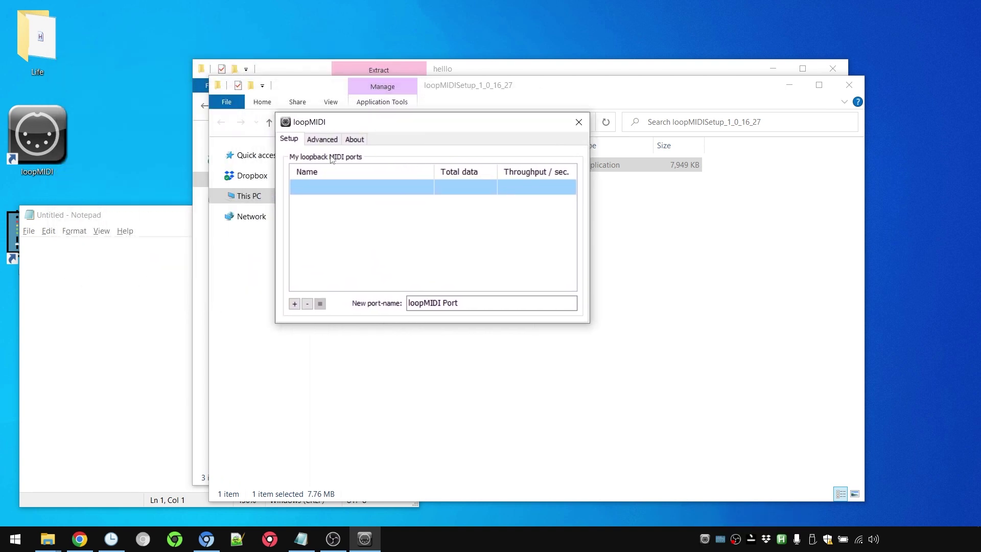
{"action": "left_click", "coordinate": [295, 304]}
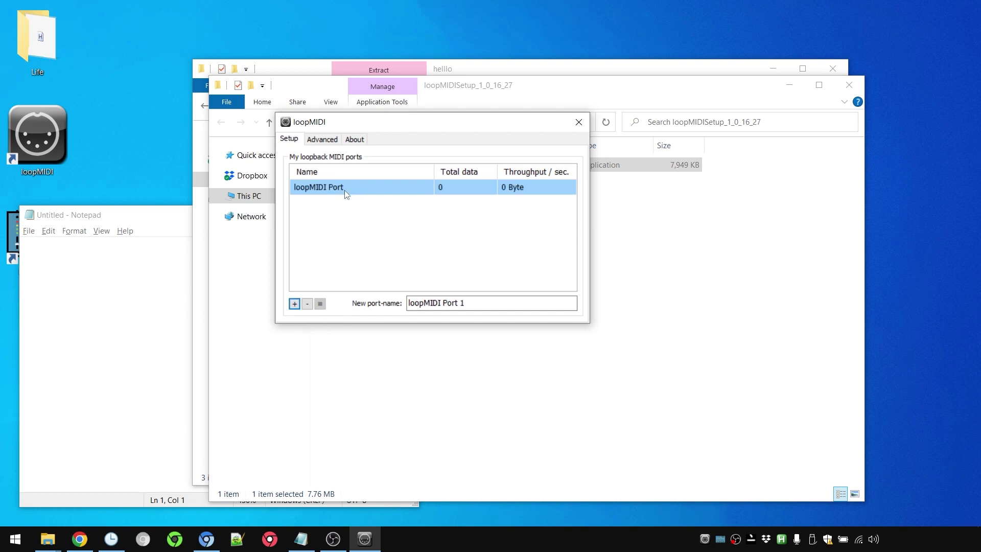
{"action": "left_click_drag", "start_coordinate": [503, 303], "coordinate": [409, 304]}
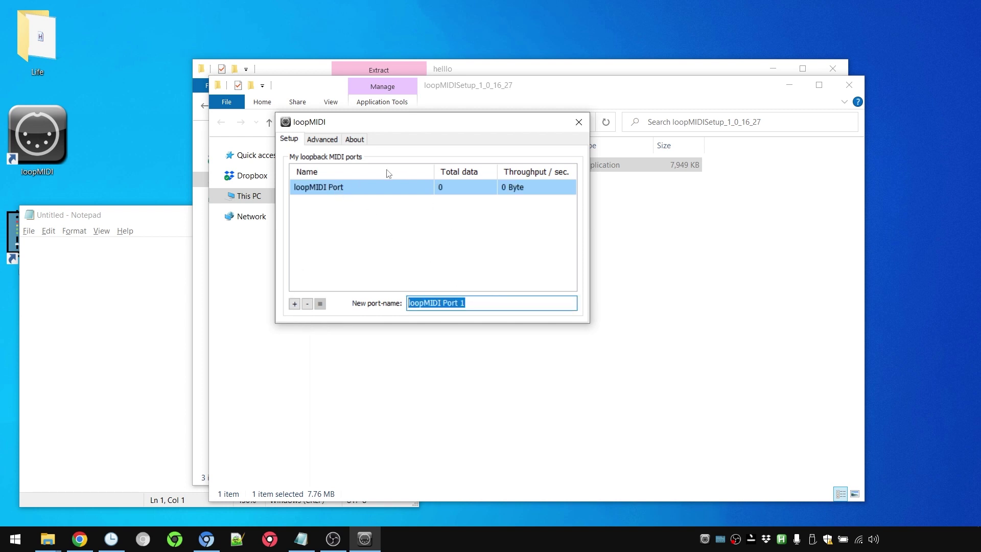
{"action": "left_click", "coordinate": [330, 142]}
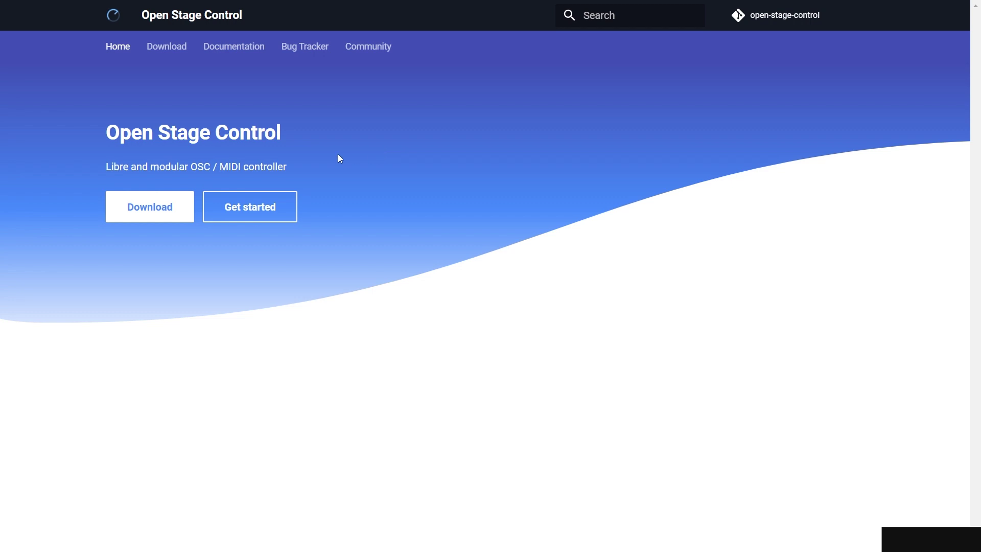
- Download open-stage-control_1.22.0_win32-x64.zip from the Open Stage Control download page
{"action": "left_click", "coordinate": [149, 212]}
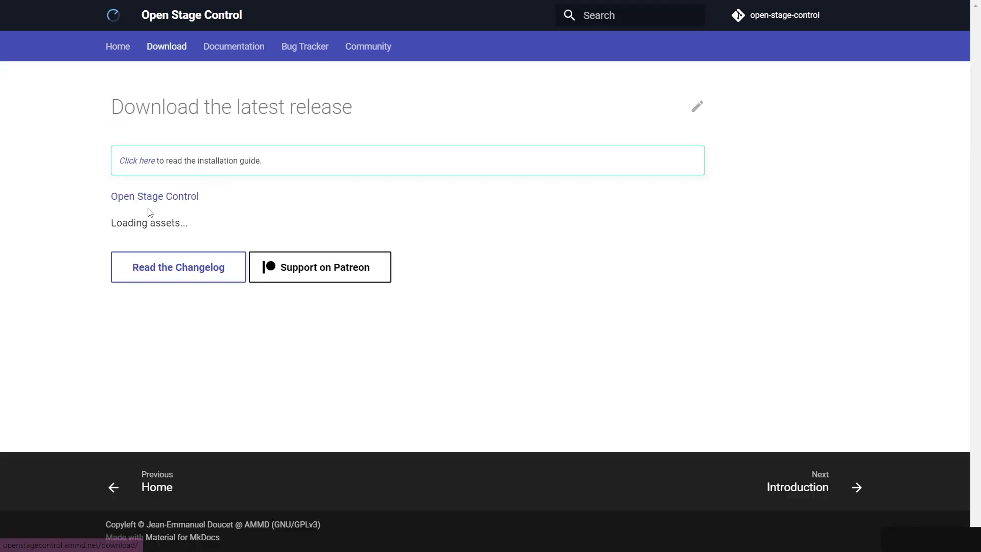
{"action": "triple_click", "coordinate": [407, 311]}
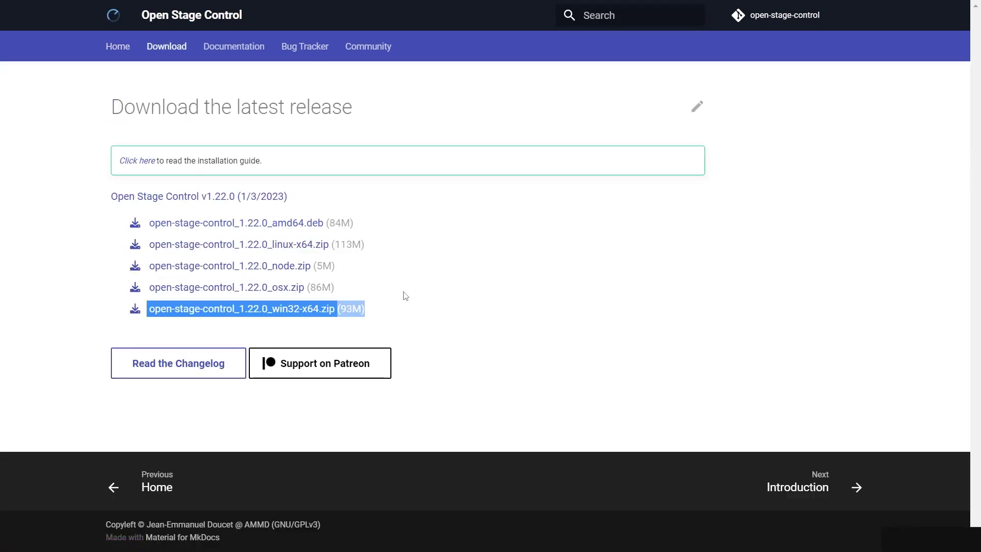
{"action": "left_click", "coordinate": [284, 313]}
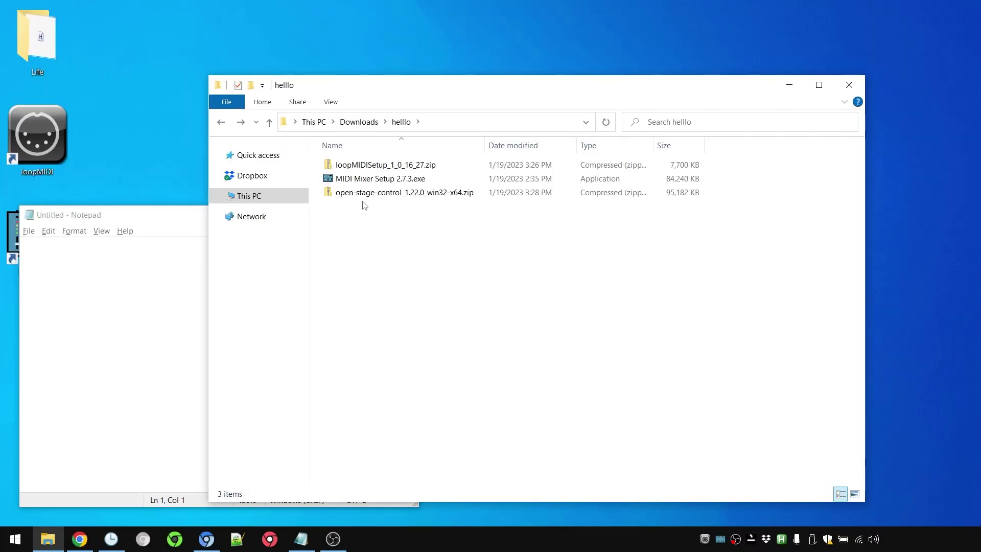
- Extract the Open Stage Control 1.22.0 zip
{"action": "right_click", "coordinate": [380, 193]}
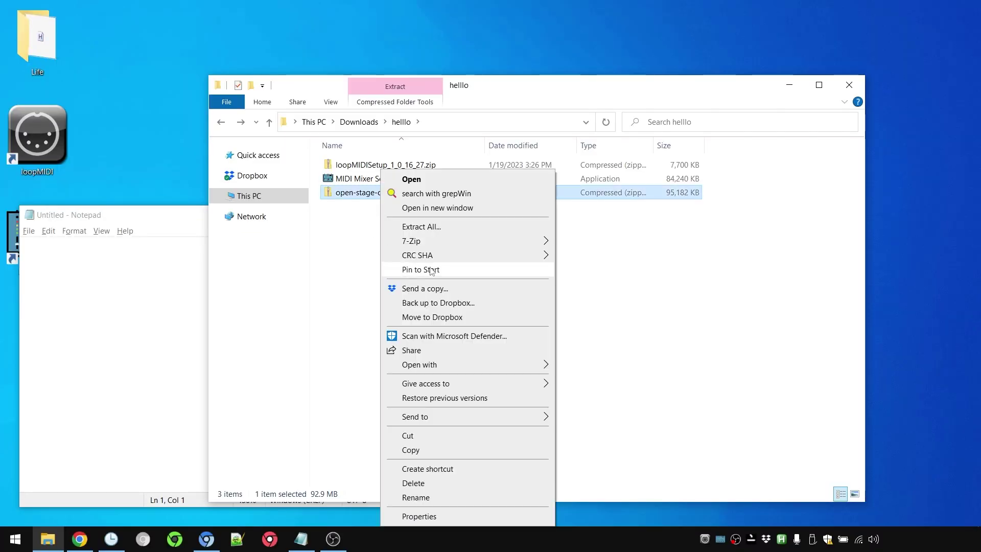
{"action": "left_click", "coordinate": [438, 227]}
{"action": "left_click", "coordinate": [591, 398]}
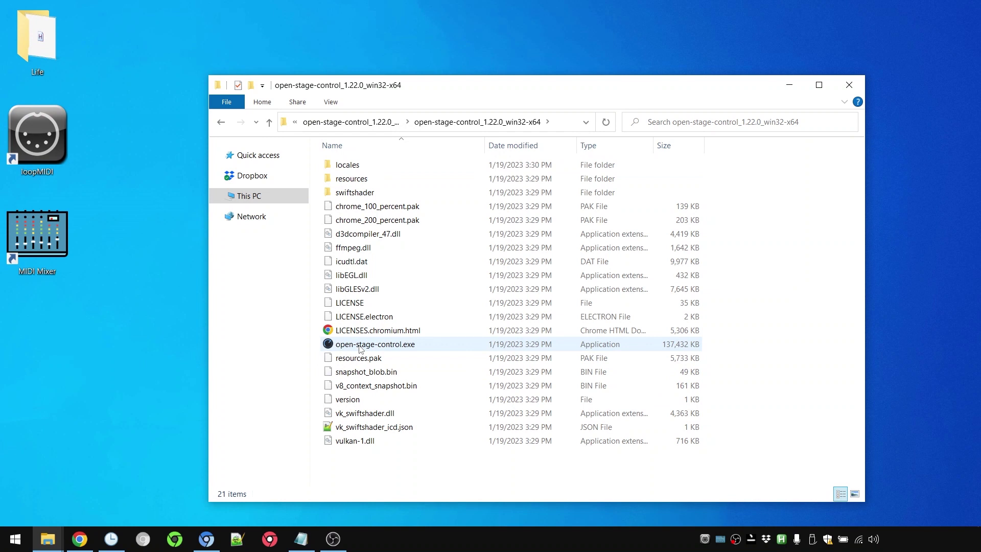
- Create a desktop shortcut to open-stage-control.exe
{"action": "left_click_drag", "start_coordinate": [360, 348], "coordinate": [48, 307]}
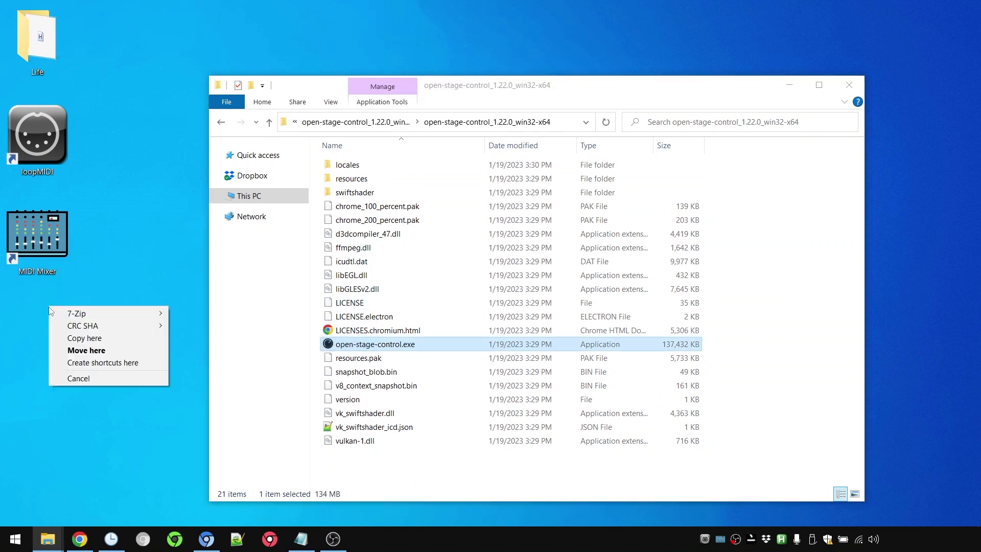
{"action": "left_click", "coordinate": [96, 363]}
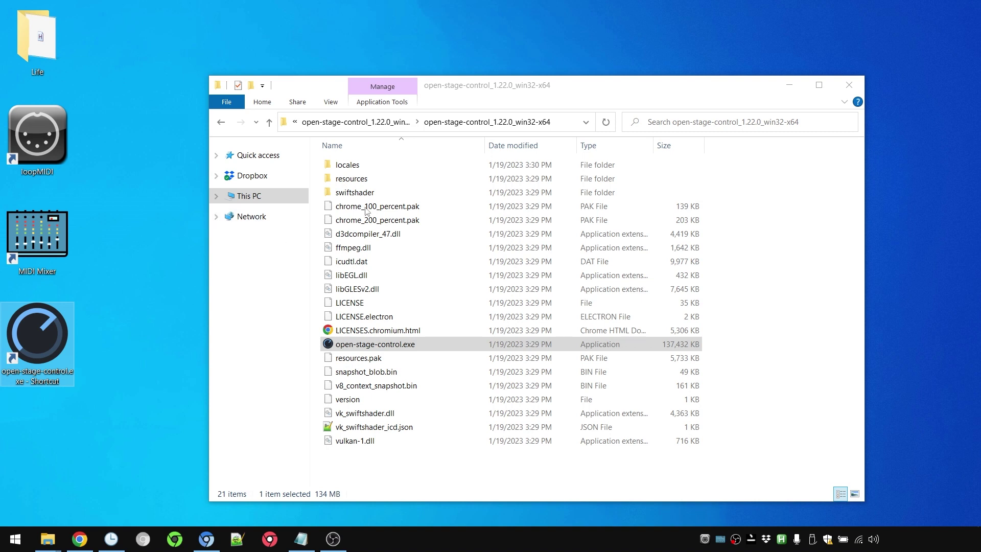
{"action": "left_click", "coordinate": [803, 88]}
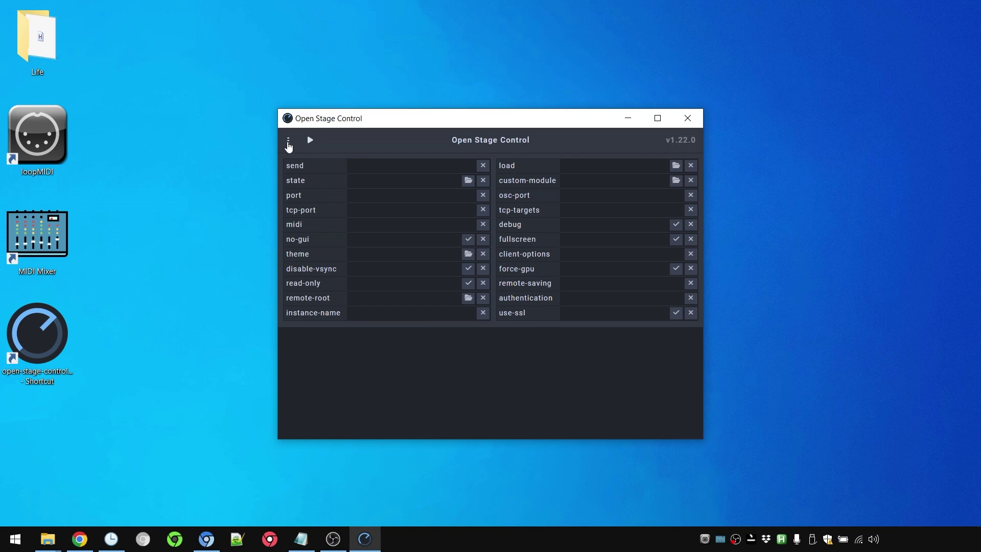
- List the MIDI devices and enlarge the log to read the loopMIDI Port 1 and 2 entries
{"action": "left_click", "coordinate": [288, 147]}
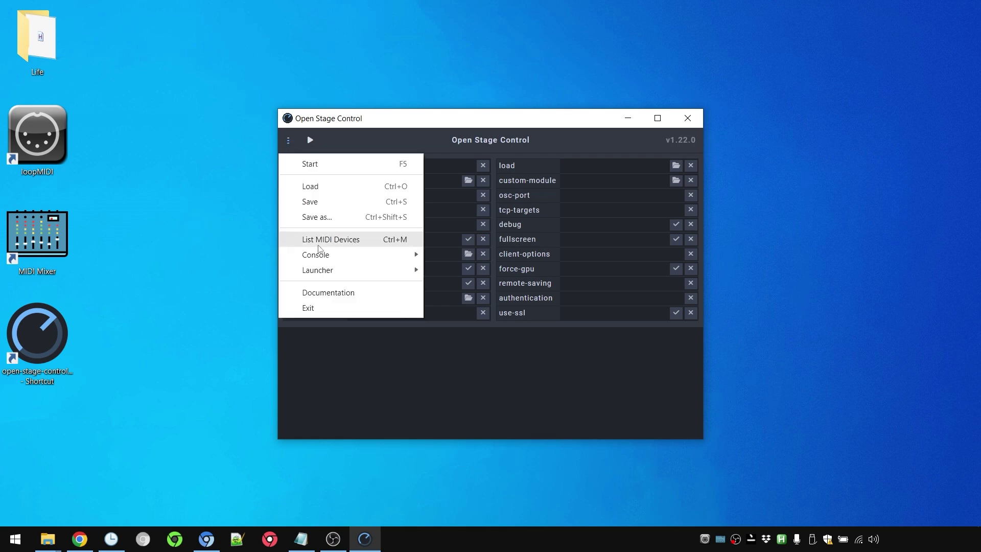
{"action": "left_click", "coordinate": [308, 247]}
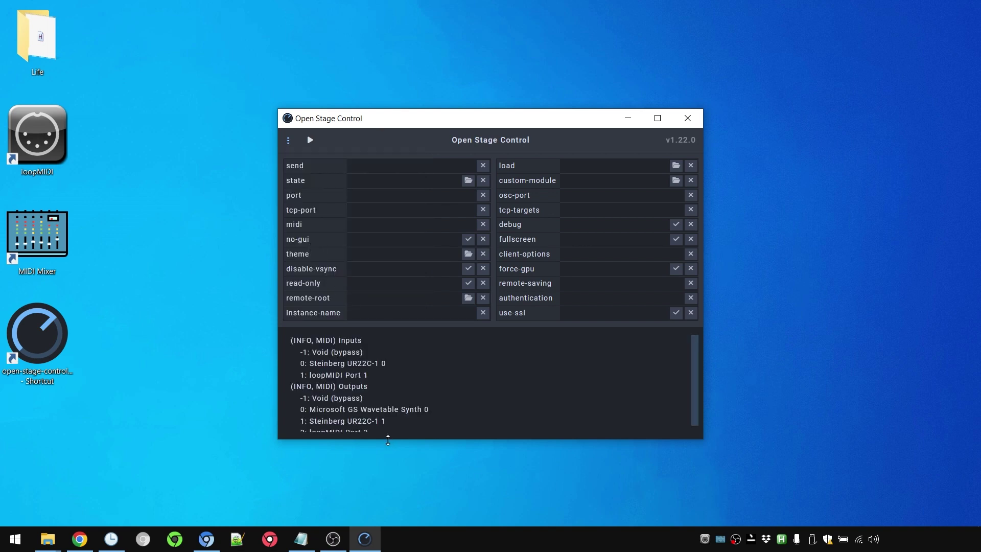
{"action": "left_click_drag", "start_coordinate": [388, 439], "coordinate": [388, 475]}
{"action": "left_click_drag", "start_coordinate": [368, 375], "coordinate": [297, 364]}
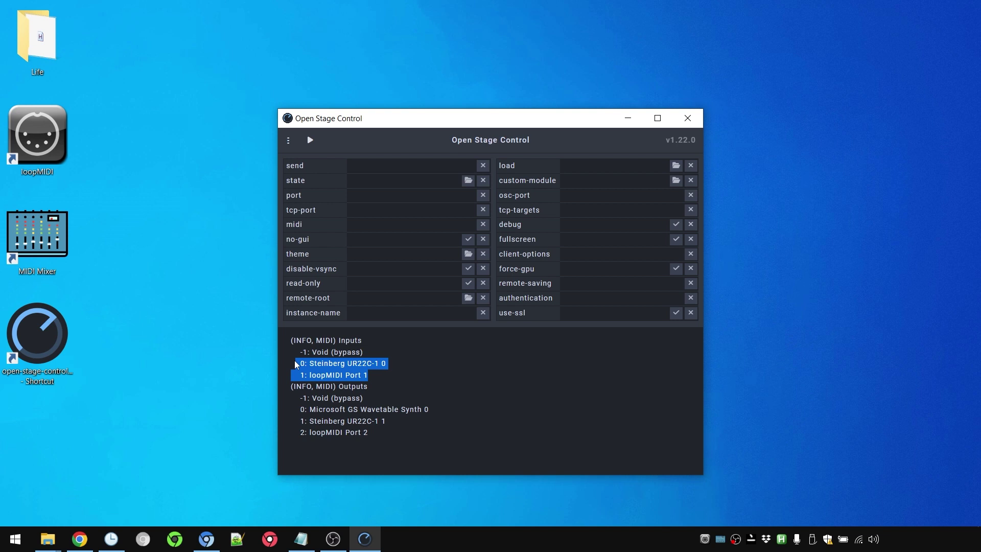
{"action": "left_click_drag", "start_coordinate": [295, 372], "coordinate": [295, 376]}
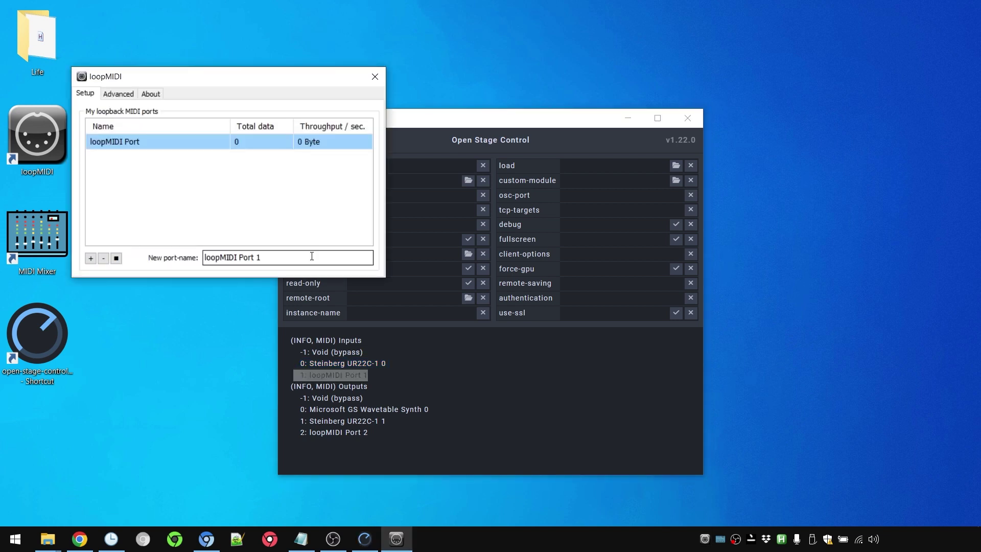
{"action": "mouse_move", "coordinate": [368, 375]}
{"action": "left_mouse_down"}
{"action": "mouse_move", "coordinate": [302, 376]}
{"action": "mouse_move", "coordinate": [357, 364]}
{"action": "mouse_move", "coordinate": [366, 376]}
{"action": "left_mouse_up"}
{"action": "left_click_drag", "start_coordinate": [299, 433], "coordinate": [376, 434]}
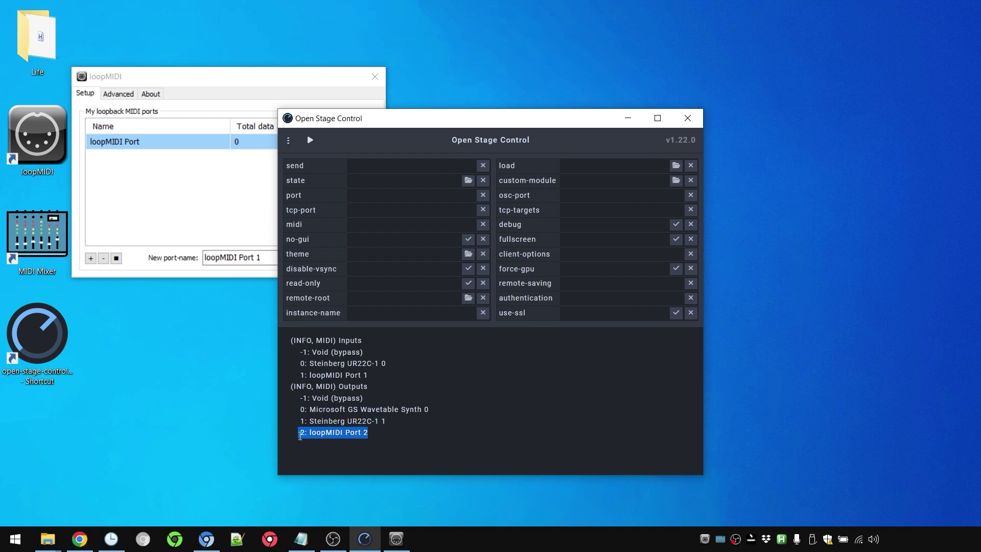
- Set the midi option to loop:1,2
{"action": "left_click", "coordinate": [368, 226]}
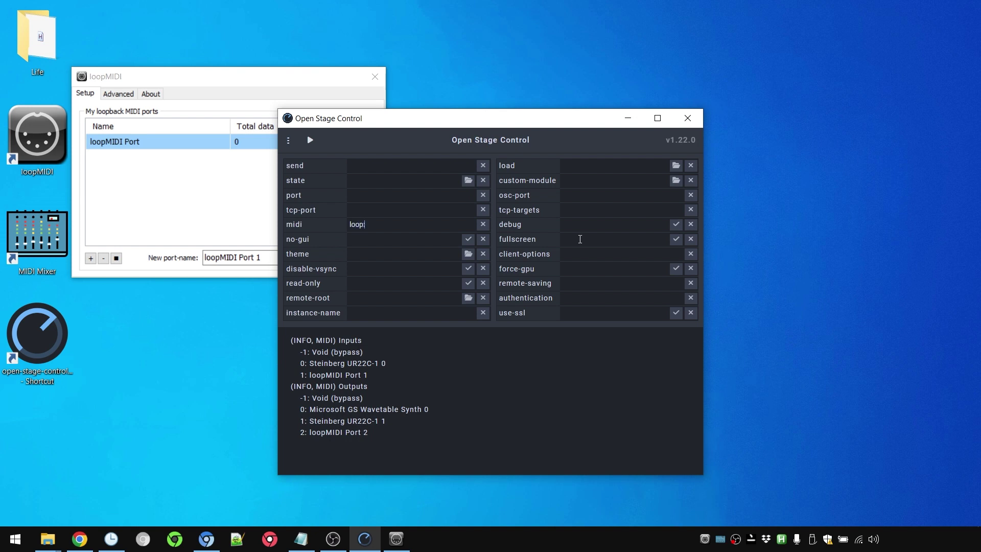
{"action": "type", "text": "loop:1"}
{"action": "left_click_drag", "start_coordinate": [380, 374], "coordinate": [293, 371]}
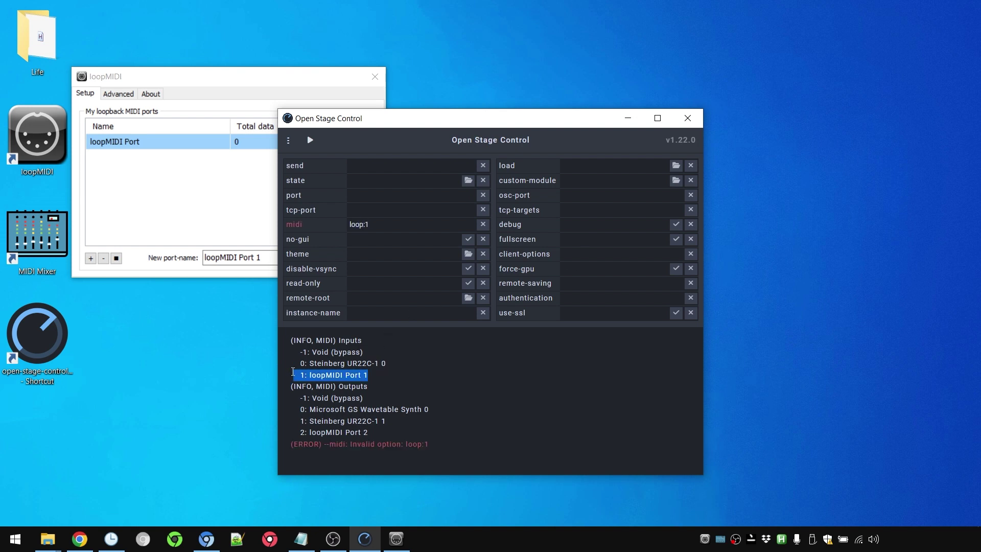
{"action": "left_click", "coordinate": [398, 225]}
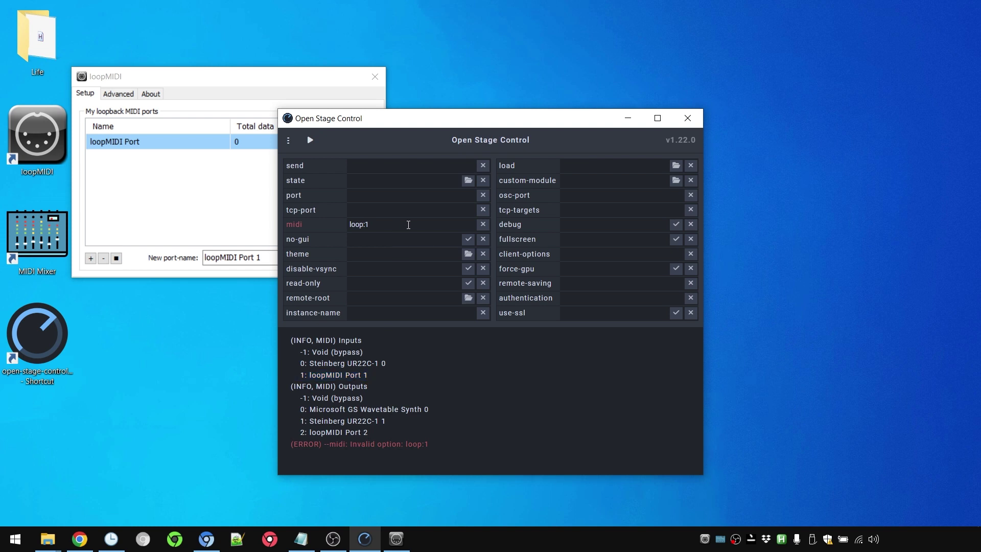
{"action": "left_click_drag", "start_coordinate": [369, 433], "coordinate": [299, 432]}
{"action": "left_click", "coordinate": [369, 420]}
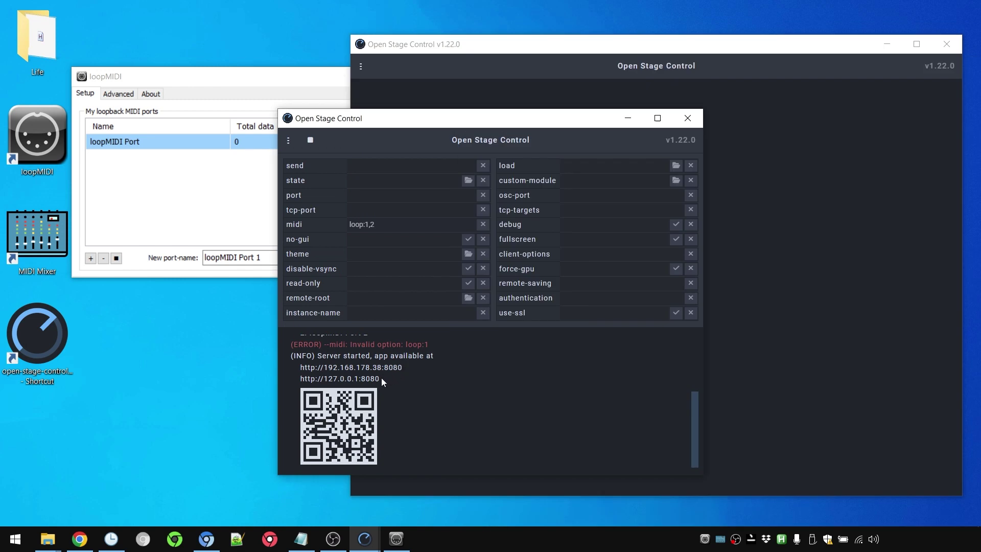
- Load the server address 192.168.178.38:8080 in Chrome
{"action": "left_click_drag", "start_coordinate": [380, 378], "coordinate": [299, 380]}
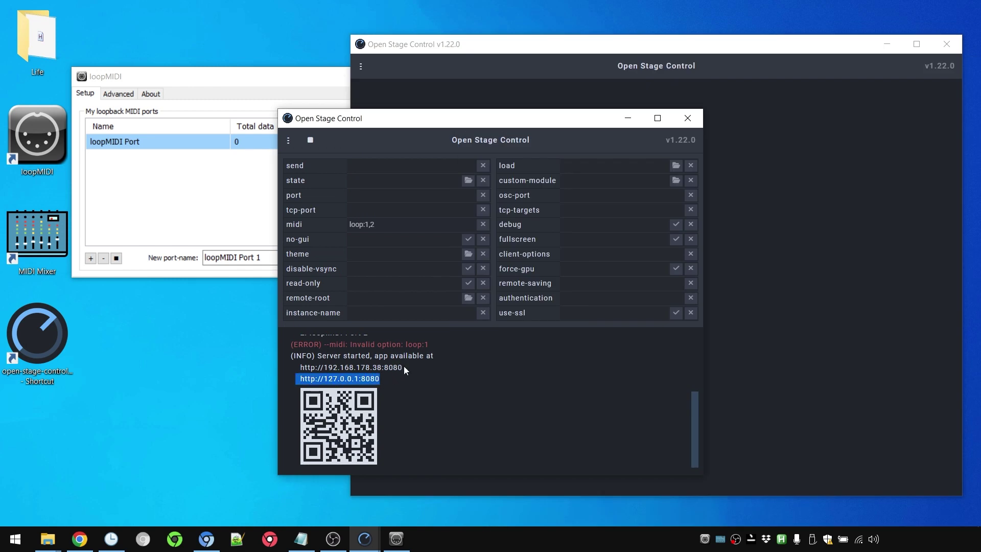
{"action": "left_click_drag", "start_coordinate": [402, 367], "coordinate": [300, 365]}
{"action": "key", "text": "ctrl+c"}
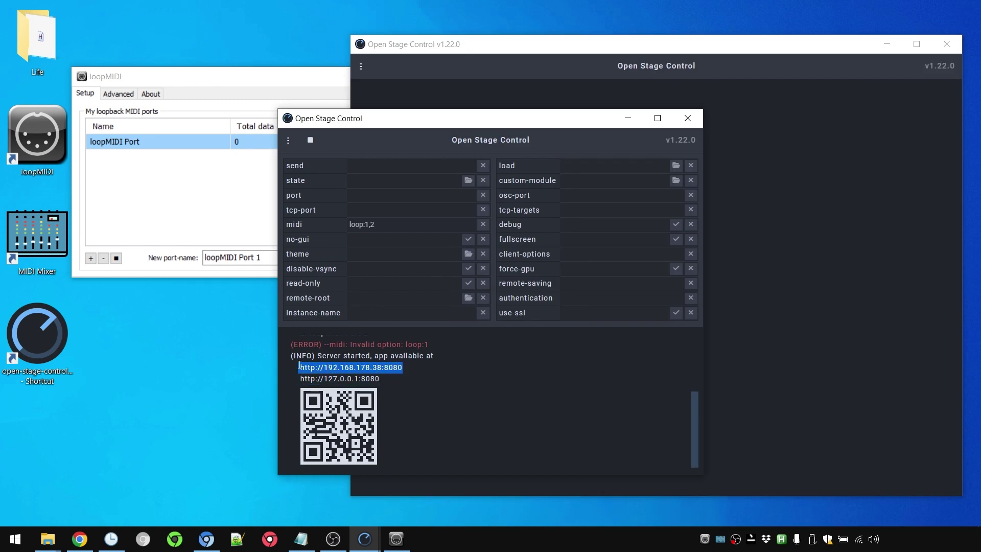
{"action": "key", "text": "alt+Tab"}
{"action": "left_click", "coordinate": [618, 115]}
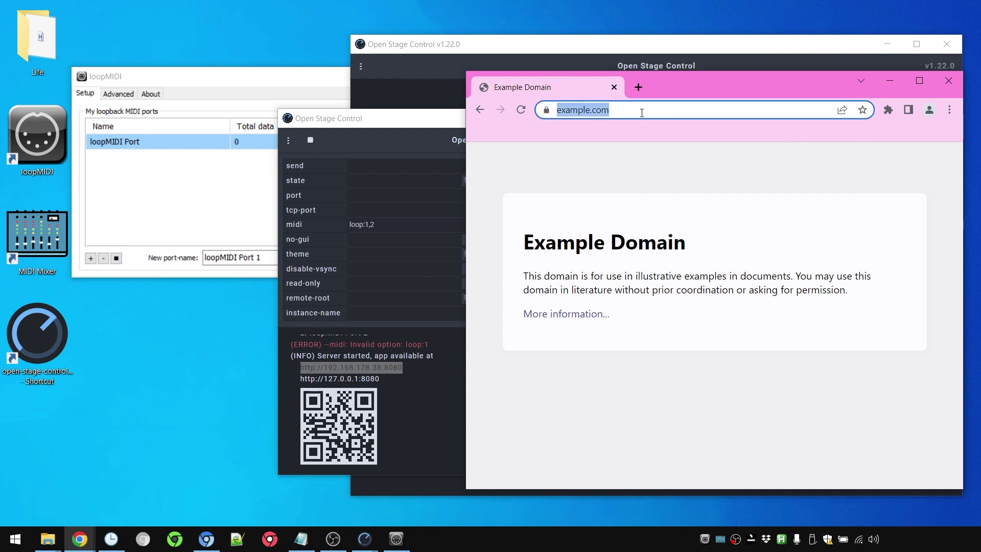
{"action": "key", "text": "ctrl+v"}
{"action": "key", "text": "Return"}
- Rearrange the browser, launcher and loopMIDI windows, ending with the client window in front
{"action": "left_click_drag", "start_coordinate": [701, 85], "coordinate": [308, 71]}
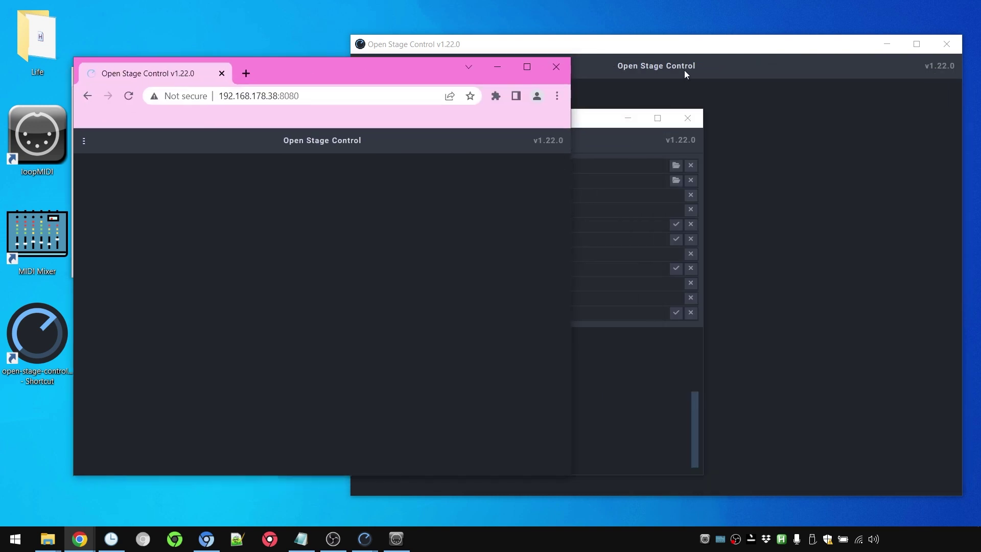
{"action": "left_click", "coordinate": [673, 53]}
{"action": "left_click", "coordinate": [323, 72]}
{"action": "left_click", "coordinate": [490, 44]}
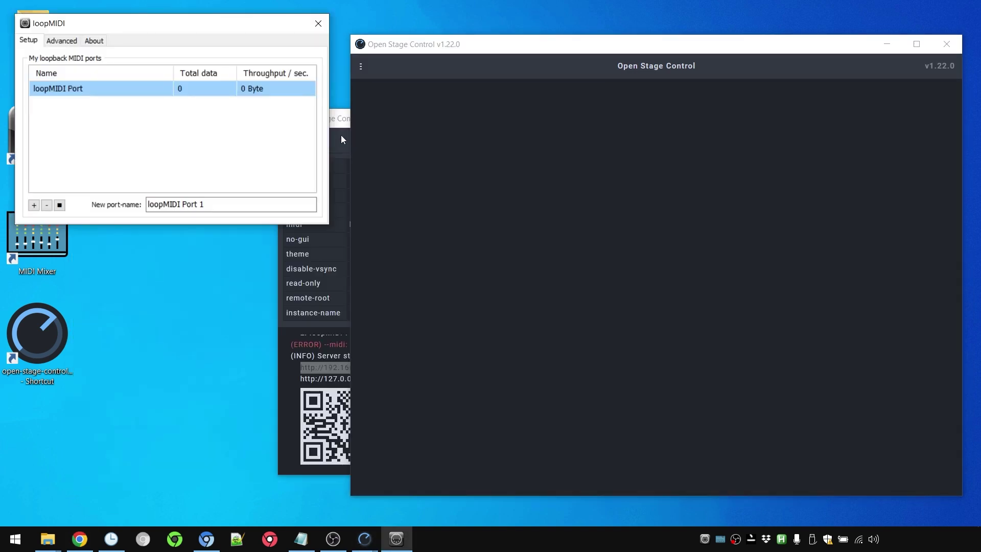
{"action": "left_click_drag", "start_coordinate": [340, 123], "coordinate": [190, 143]}
{"action": "left_click", "coordinate": [164, 40]}
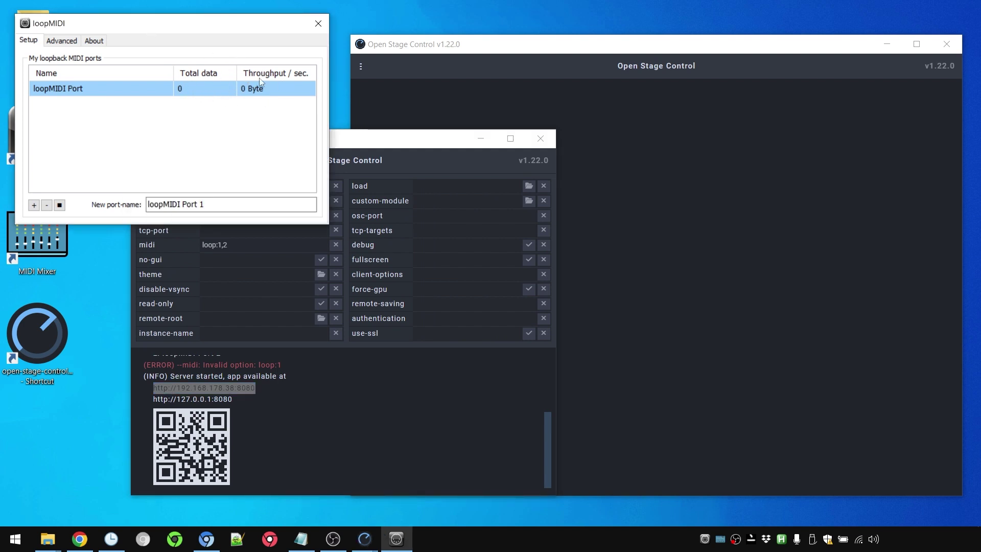
{"action": "left_click_drag", "start_coordinate": [398, 139], "coordinate": [284, 162]}
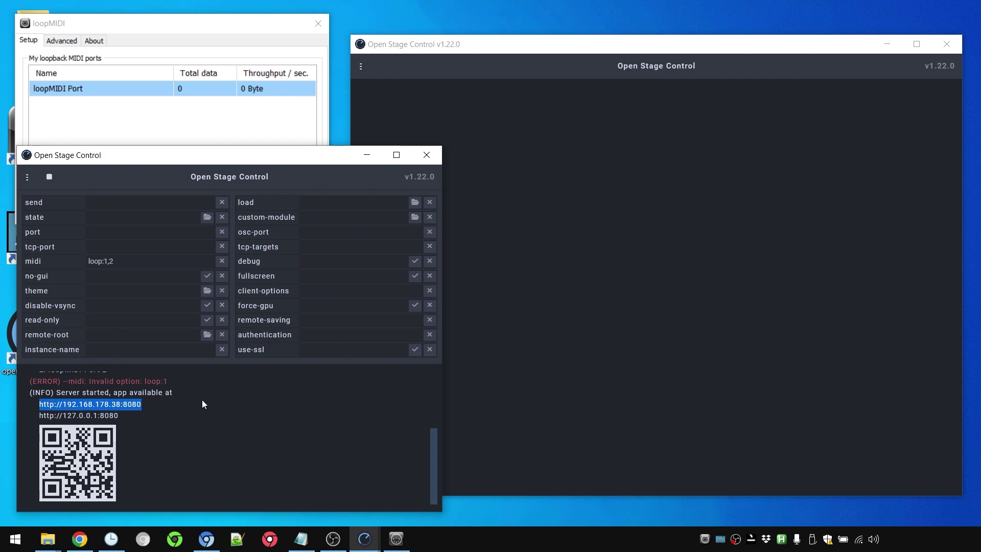
{"action": "left_click", "coordinate": [595, 72]}
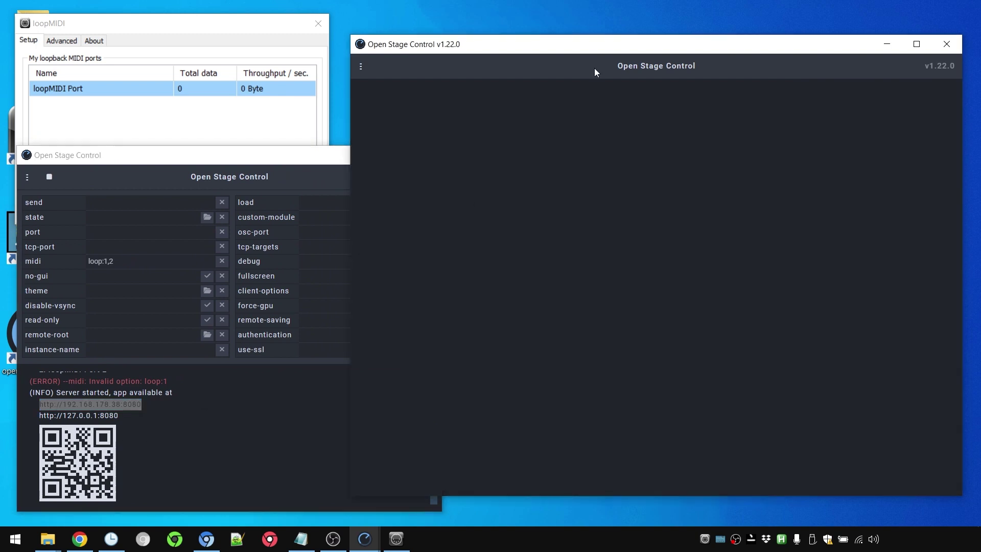
- Start a new empty session from the client's Session menu
{"action": "left_click", "coordinate": [362, 68]}
{"action": "mouse_move", "coordinate": [405, 93]}
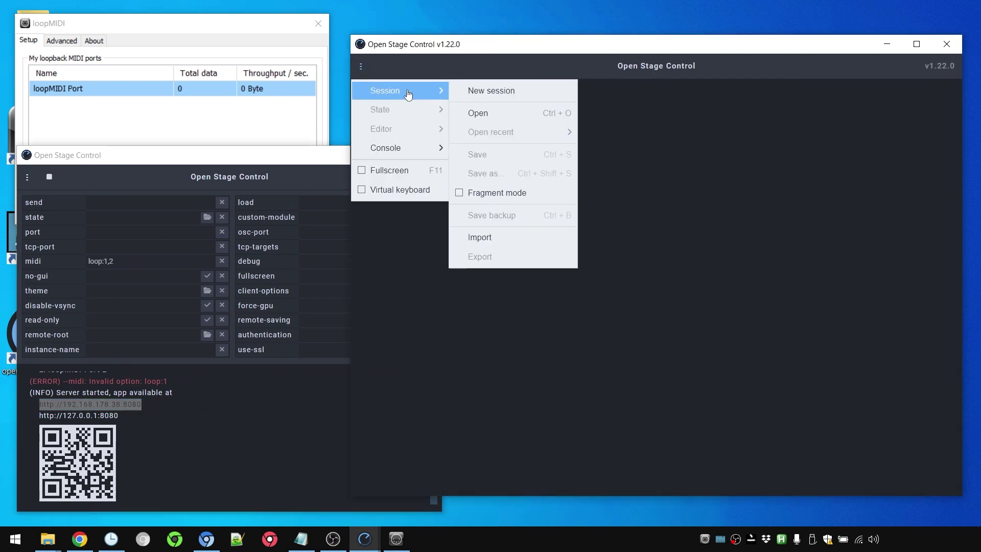
{"action": "left_click", "coordinate": [500, 98]}
- Save the new session on the server as keys.json
{"action": "left_click", "coordinate": [361, 66]}
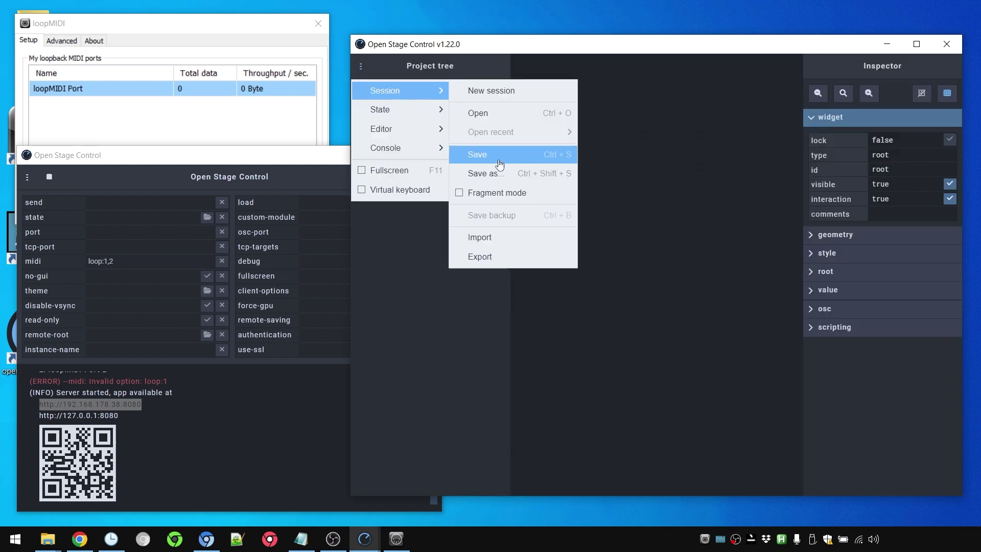
{"action": "left_click", "coordinate": [492, 175]}
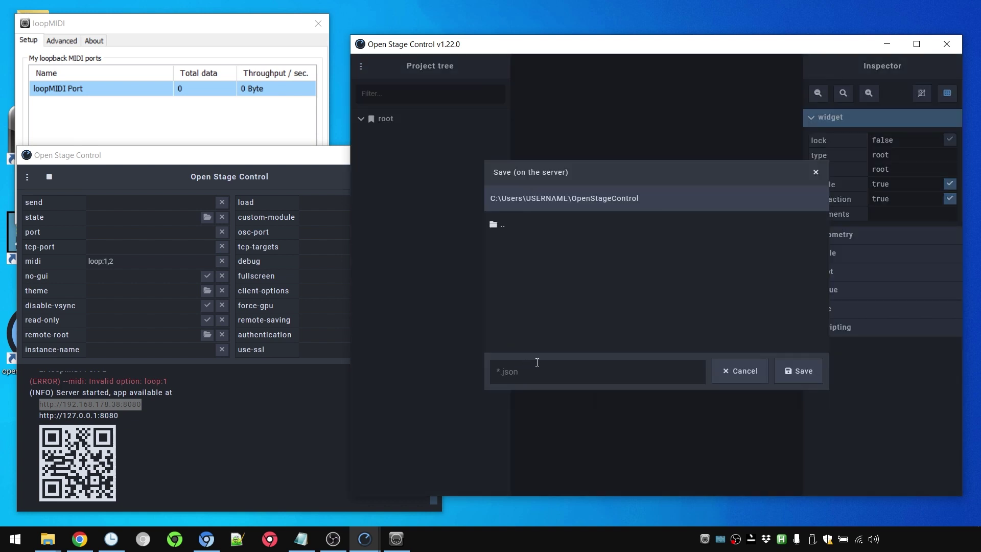
{"action": "type", "text": "keys"}
{"action": "left_click", "coordinate": [792, 366]}
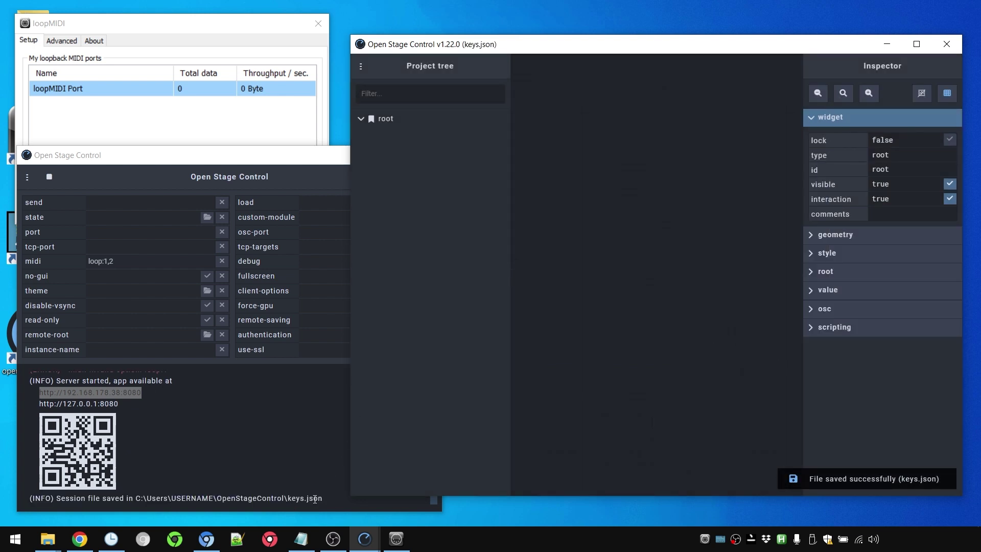
- Add a button widget to the canvas and enlarge button_1 into a large square
{"action": "right_click", "coordinate": [624, 169]}
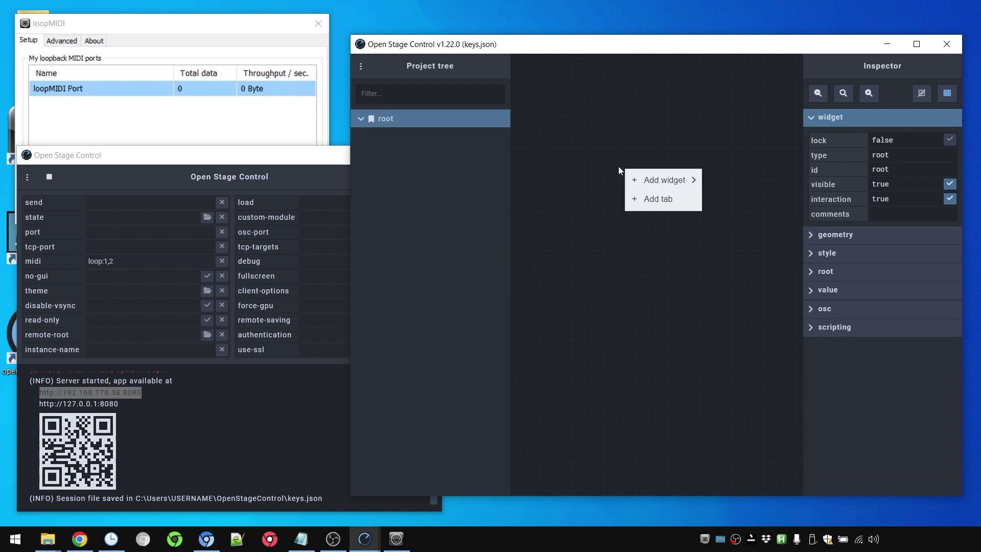
{"action": "mouse_move", "coordinate": [653, 172]}
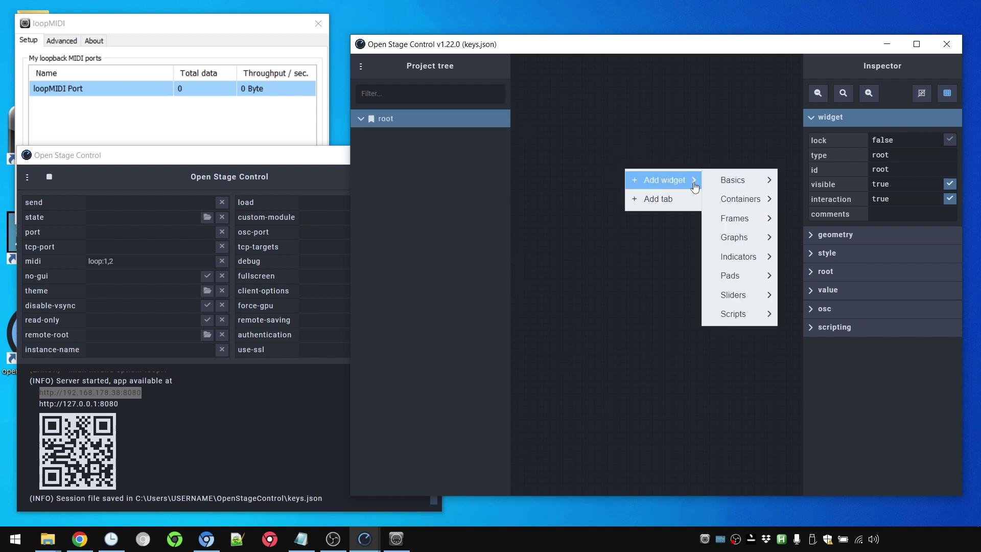
{"action": "mouse_move", "coordinate": [739, 189]}
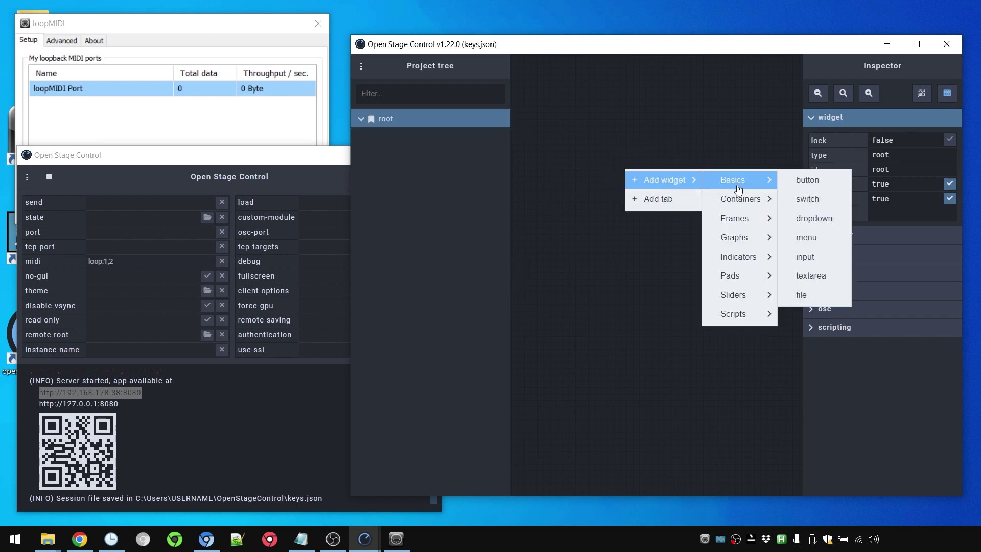
{"action": "left_click", "coordinate": [806, 182]}
{"action": "left_click_drag", "start_coordinate": [681, 205], "coordinate": [727, 270]}
{"action": "double_click", "coordinate": [926, 171]}
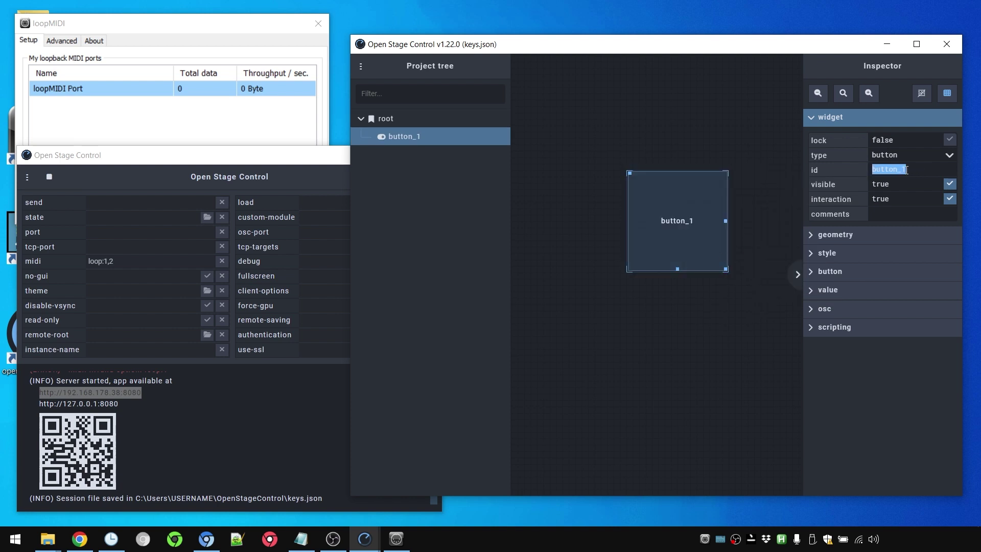
- Test-press button_1 a few times and leave it switched off
{"action": "left_click", "coordinate": [718, 224]}
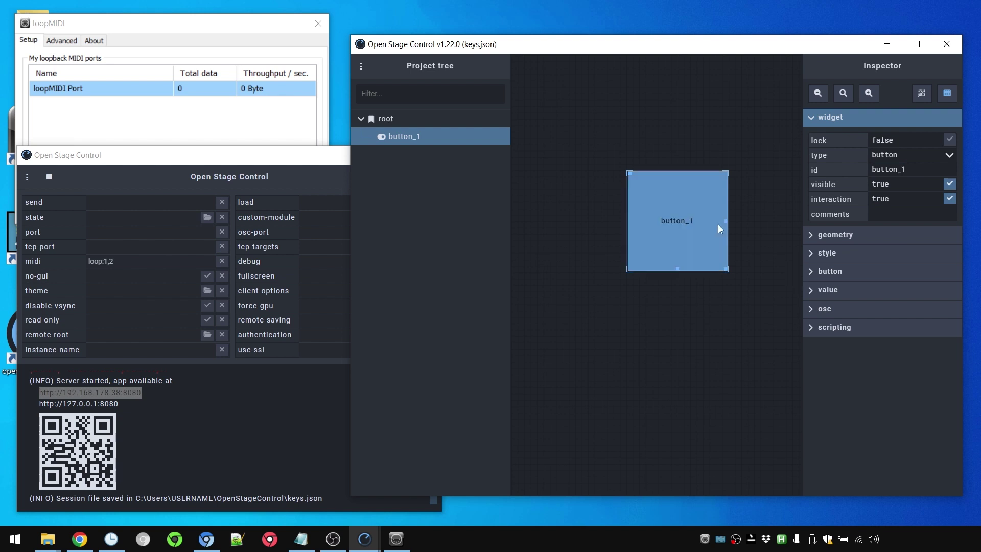
{"action": "left_click", "coordinate": [675, 202]}
{"action": "left_click", "coordinate": [675, 202]}
{"action": "left_click", "coordinate": [681, 200]}
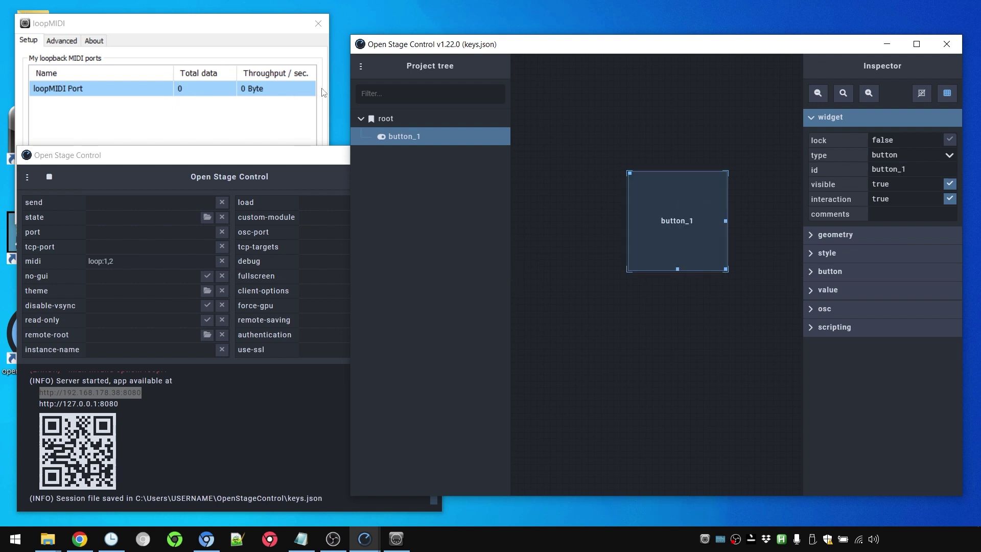
- Set button_1's mode to push in the Inspector and test the push behaviour
{"action": "left_click", "coordinate": [838, 273]}
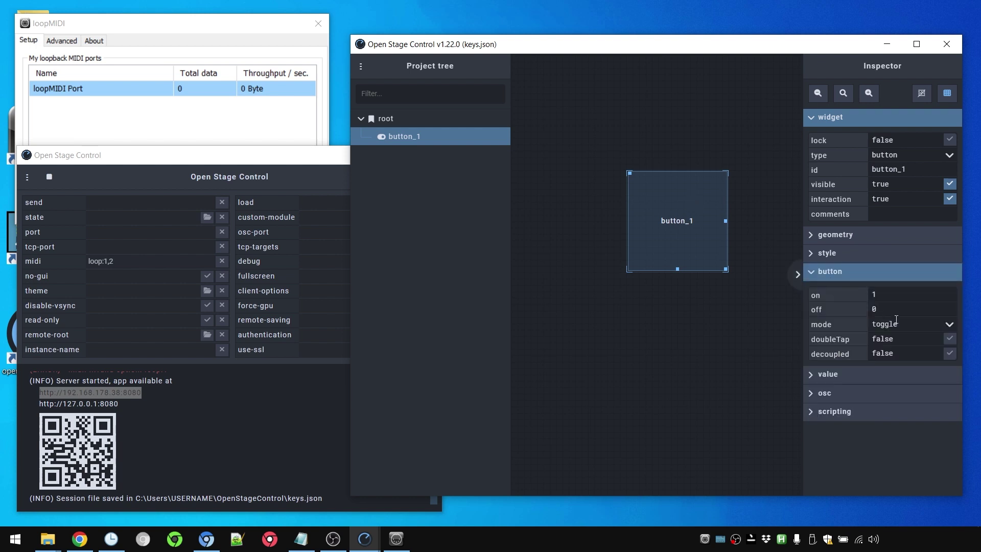
{"action": "left_click", "coordinate": [952, 327]}
{"action": "left_click", "coordinate": [898, 348]}
{"action": "left_click", "coordinate": [637, 204]}
{"action": "left_click", "coordinate": [637, 209]}
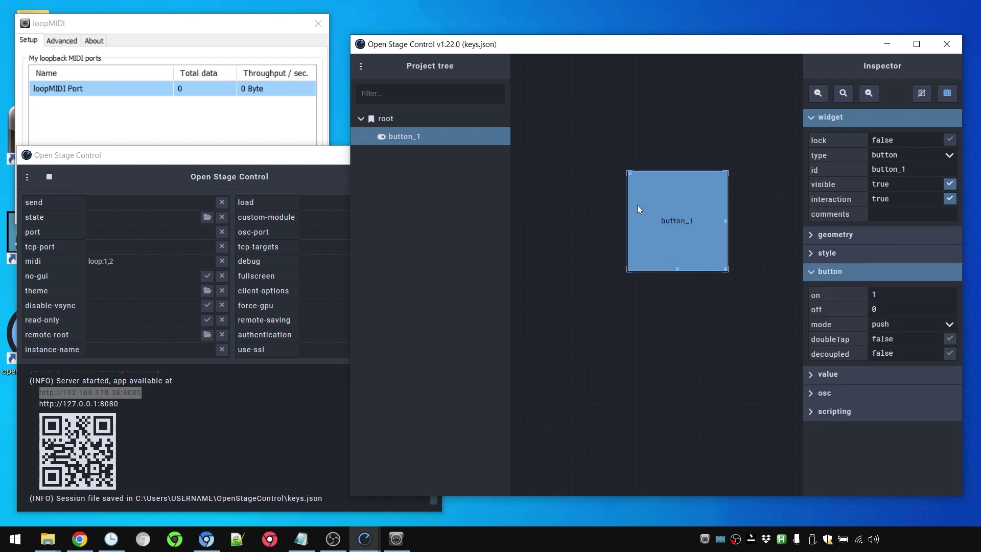
- Show button_1's osc properties and bring up MIDI Mixer from the tray
{"action": "left_click", "coordinate": [831, 272]}
{"action": "left_click", "coordinate": [831, 273]}
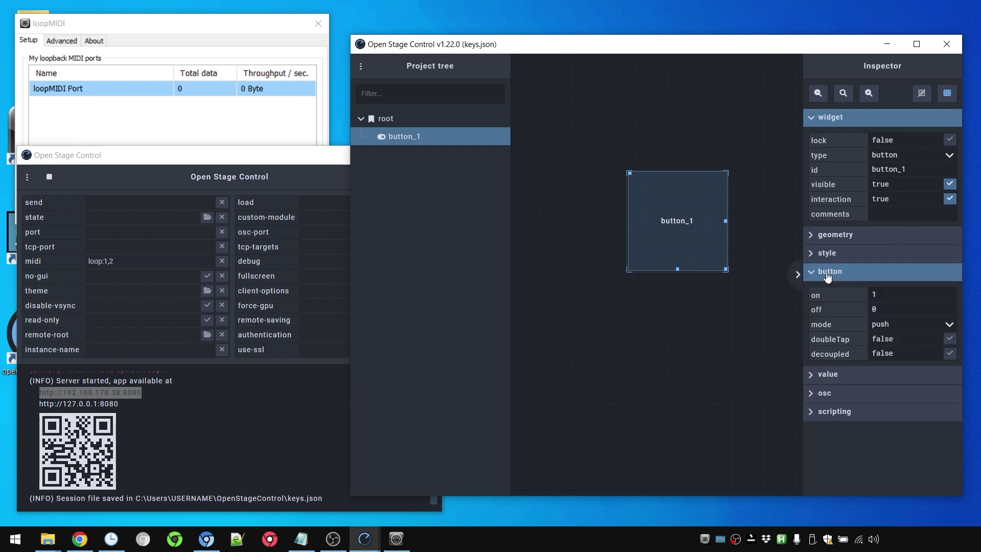
{"action": "left_click", "coordinate": [830, 272]}
{"action": "left_click", "coordinate": [824, 309]}
{"action": "left_click", "coordinate": [721, 539]}
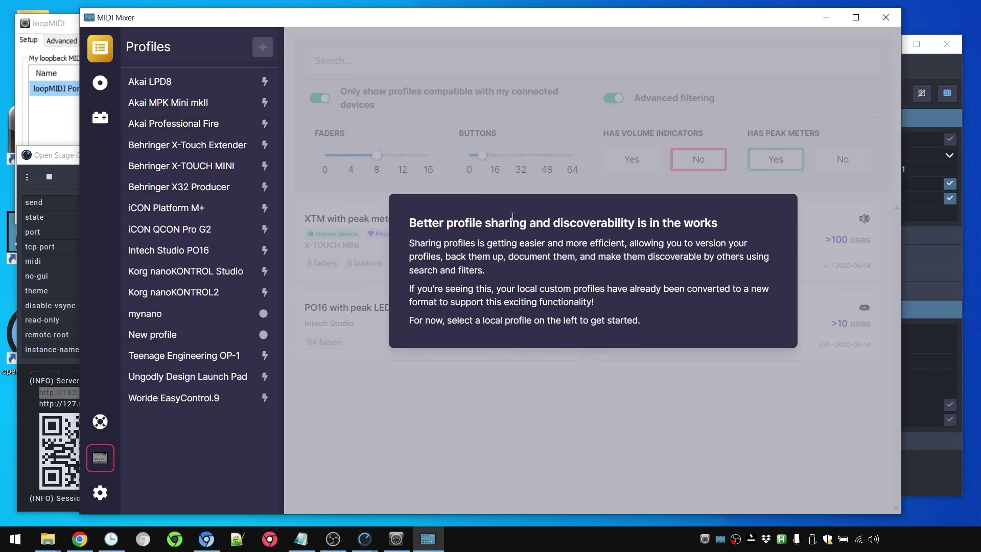
- Create a new MIDI Mixer profile named my_loop
{"action": "left_click", "coordinate": [260, 47]}
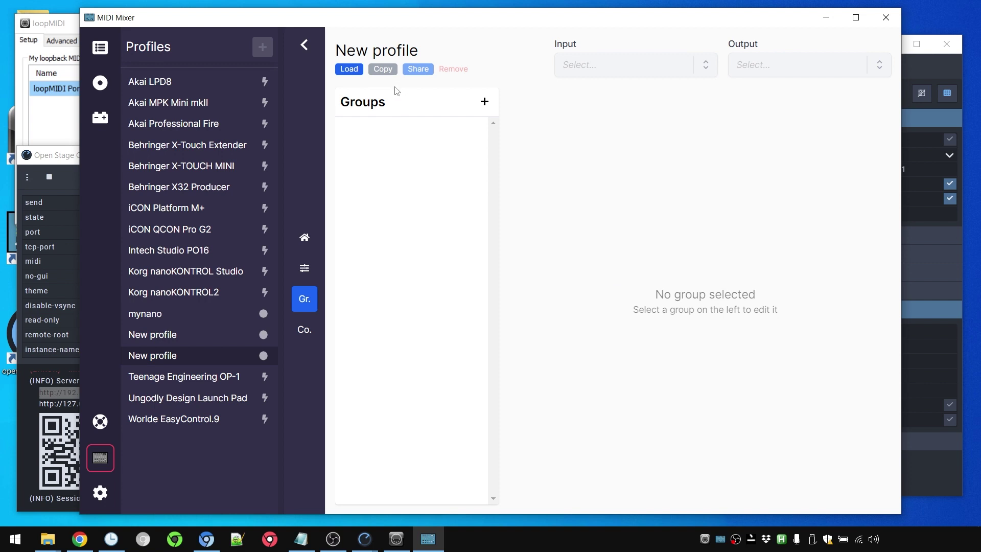
{"action": "left_click", "coordinate": [381, 69]}
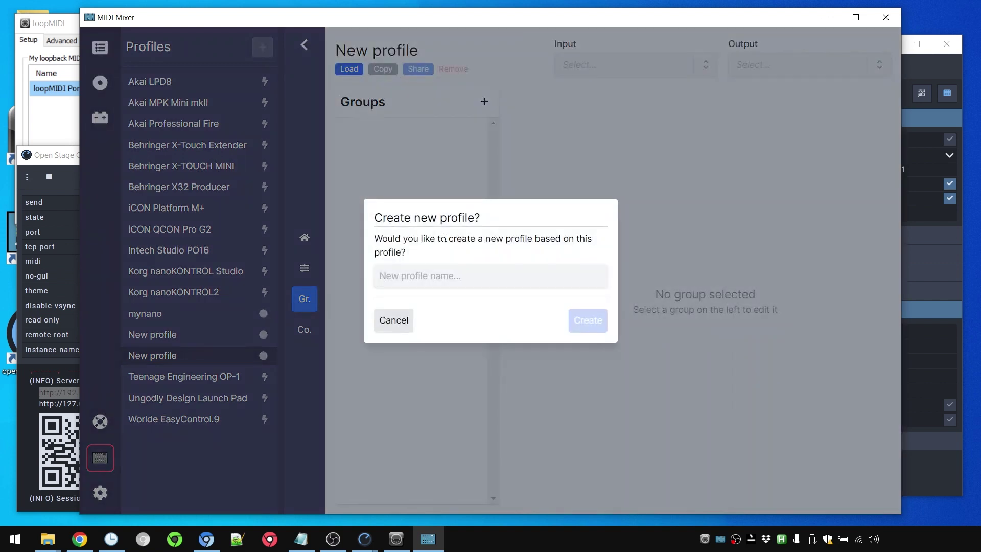
{"action": "left_click", "coordinate": [445, 276]}
{"action": "type", "text": "loop"}
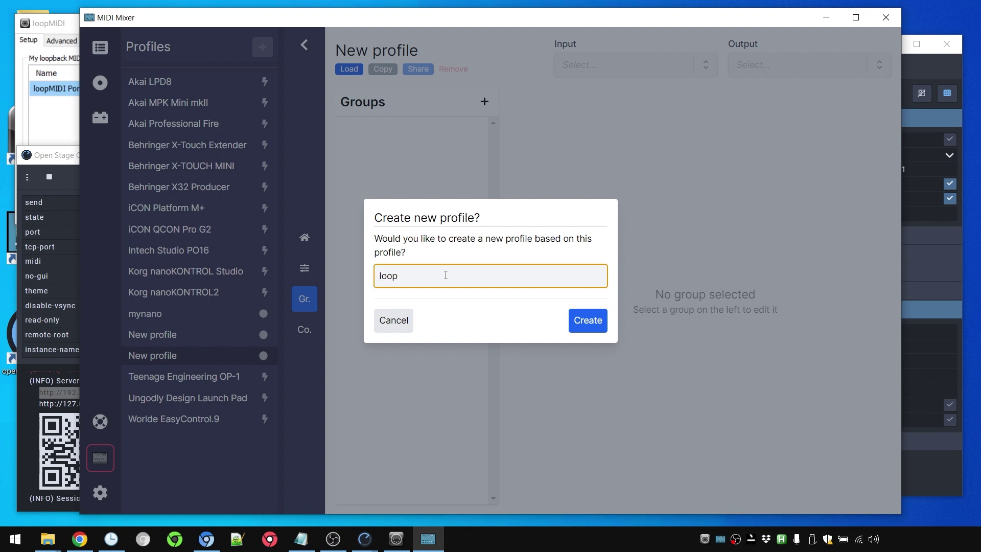
{"action": "type", "text": "my_"}
{"action": "left_click", "coordinate": [604, 322]}
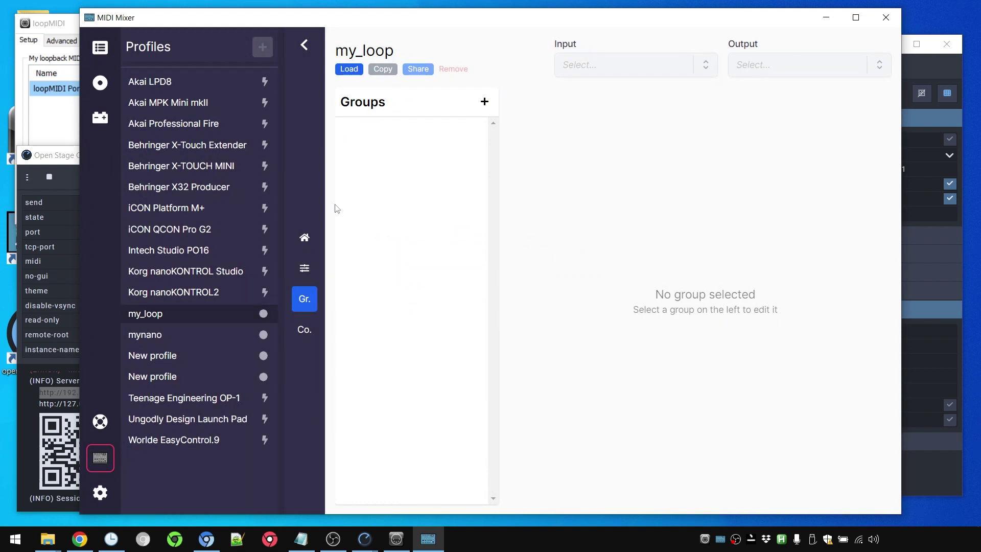
- Add a control named key1 to the profile's controls list
{"action": "left_click", "coordinate": [306, 331]}
{"action": "left_click", "coordinate": [483, 101]}
{"action": "type", "text": "k"}
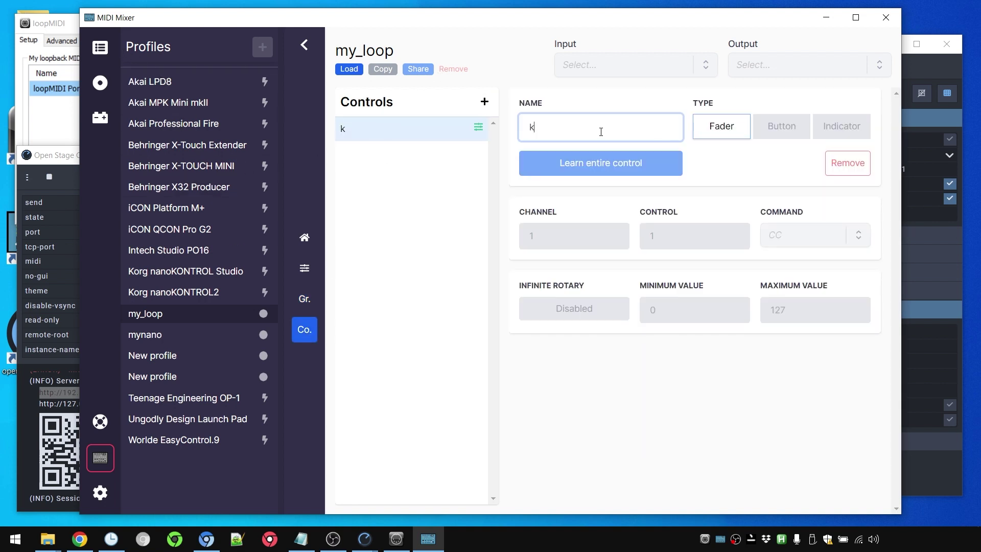
{"action": "type", "text": "ey1"}
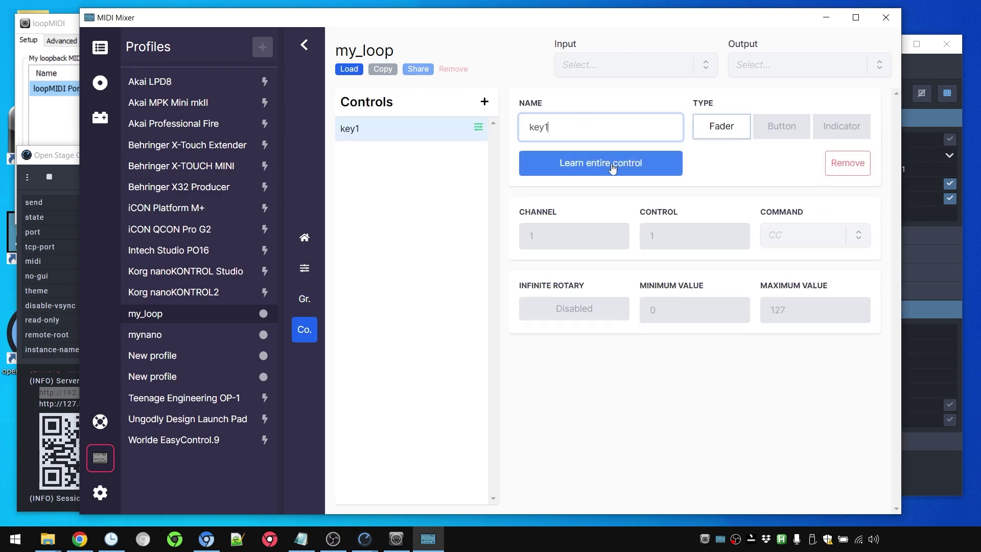
{"action": "left_click", "coordinate": [594, 167]}
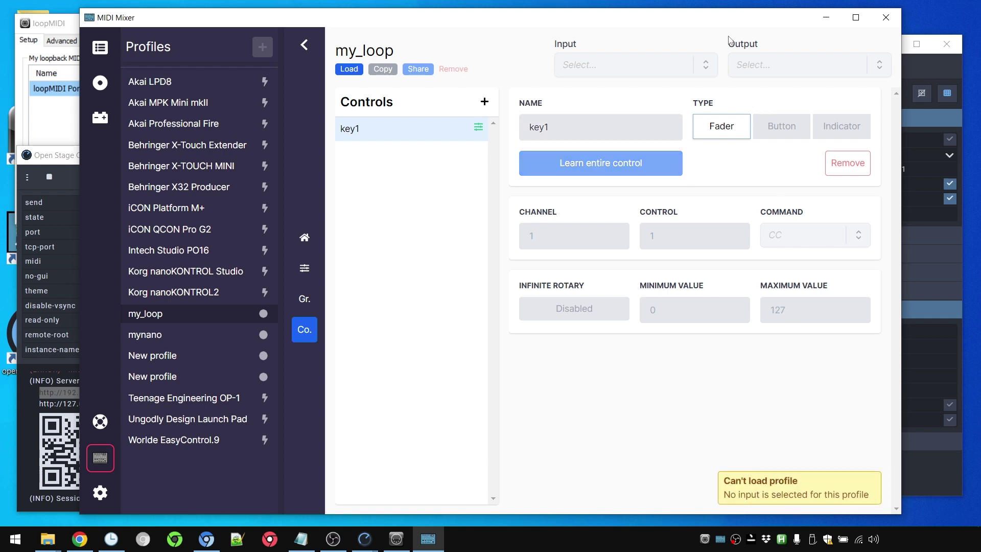
- Set the profile input to loopMIDI Port, load my_loop, and start learning key1
{"action": "left_click", "coordinate": [690, 67]}
{"action": "left_click", "coordinate": [636, 116]}
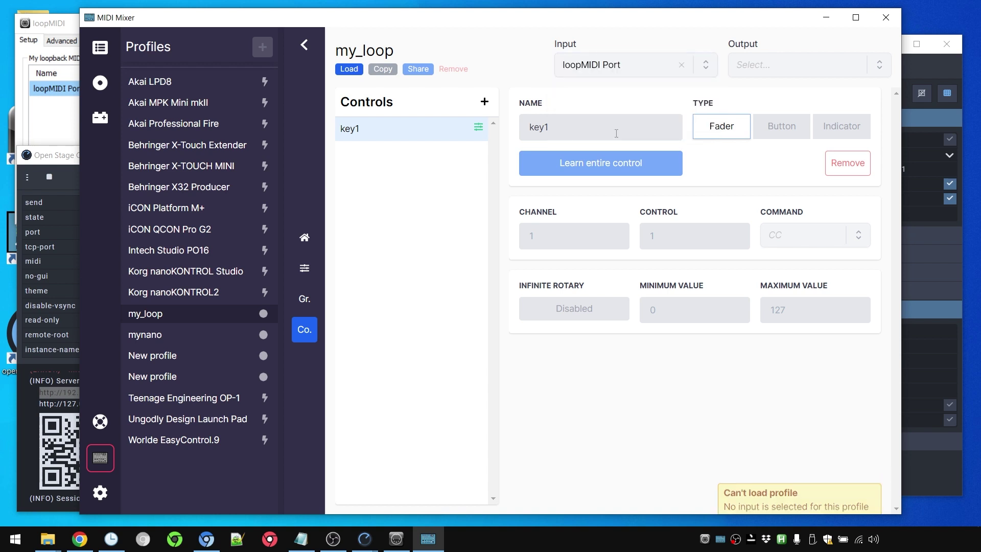
{"action": "left_click", "coordinate": [614, 163]}
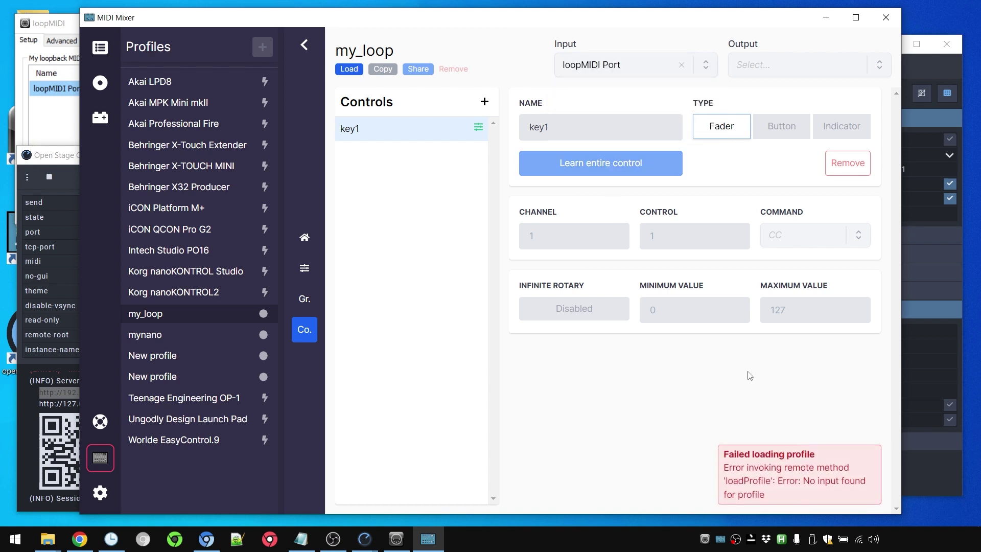
{"action": "left_click", "coordinate": [352, 70]}
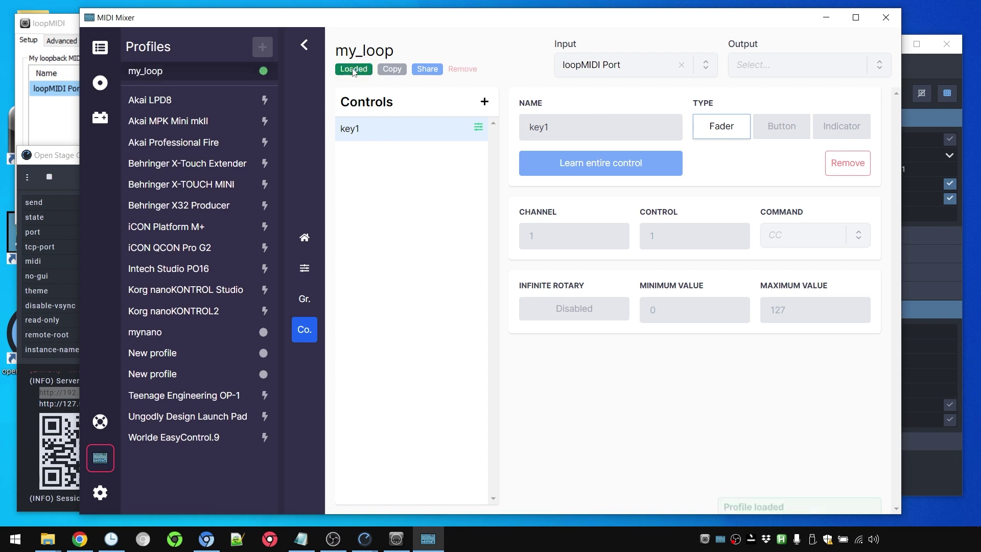
{"action": "left_click", "coordinate": [580, 170]}
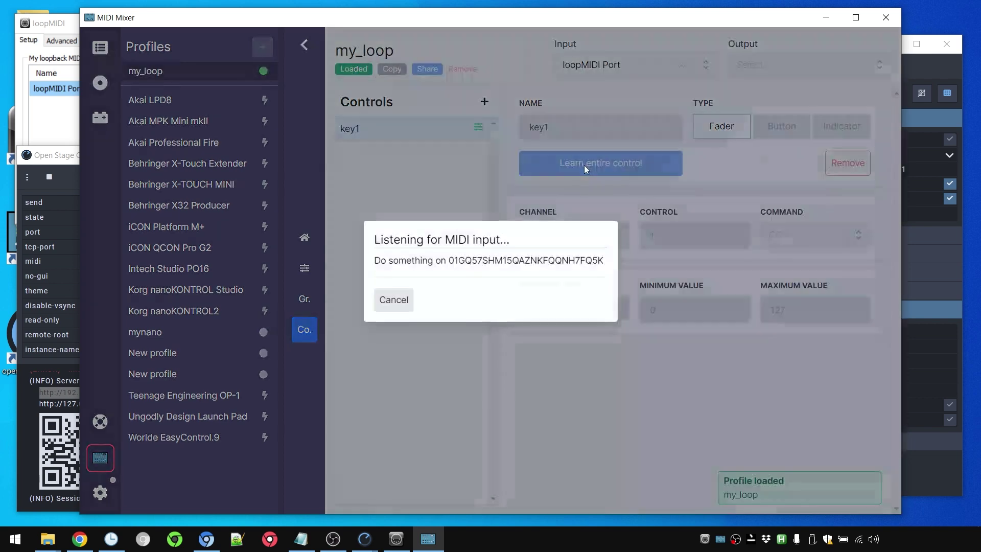
- Press Open Stage Control's button_1 twice to send test messages for key1
{"action": "left_click", "coordinate": [932, 64]}
{"action": "left_click_drag", "start_coordinate": [680, 48], "coordinate": [854, 57]}
{"action": "left_click", "coordinate": [837, 210]}
{"action": "left_click", "coordinate": [838, 209]}
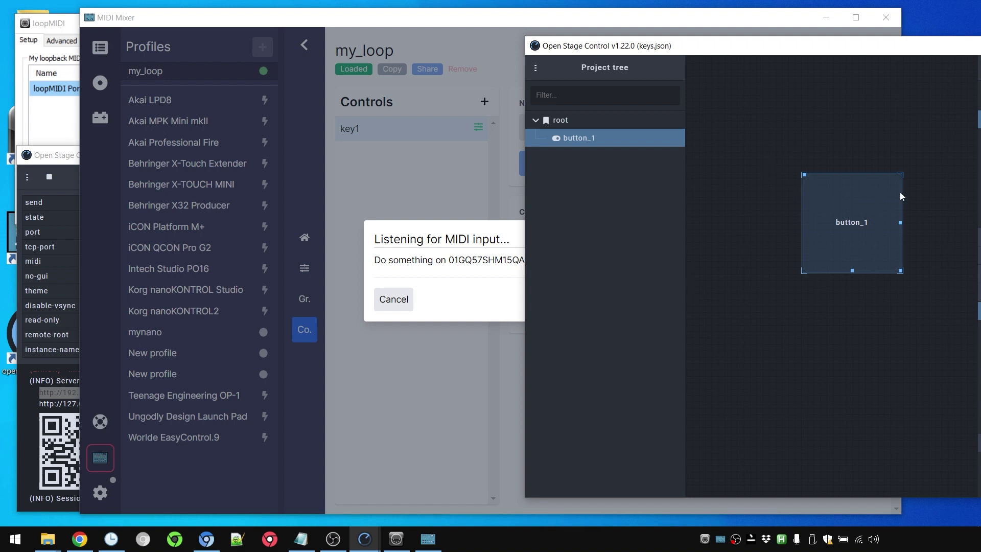
{"action": "left_click_drag", "start_coordinate": [792, 46], "coordinate": [625, 47]}
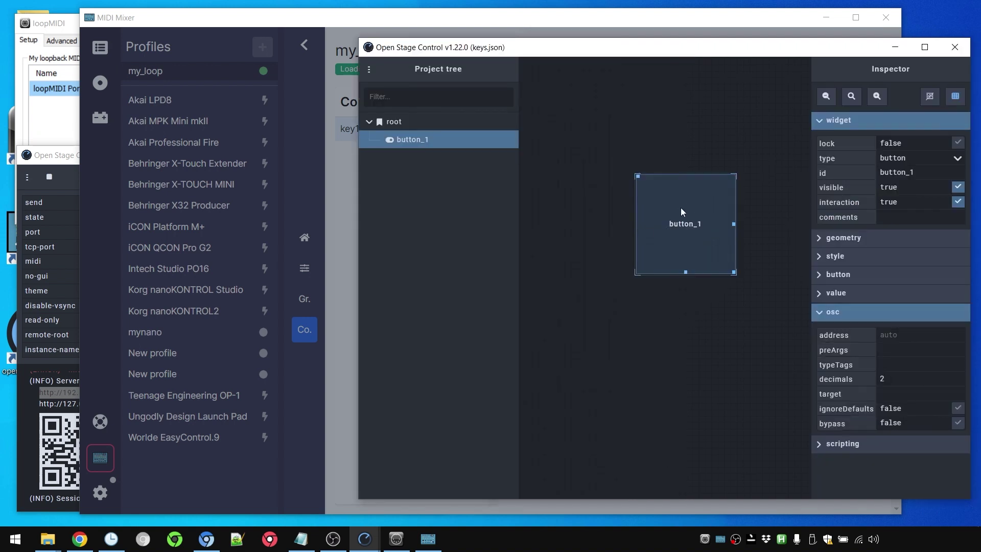
- Set button_1's osc address to /control and preArgs to [1,0]
{"action": "left_click", "coordinate": [838, 312]}
{"action": "left_click", "coordinate": [838, 312]}
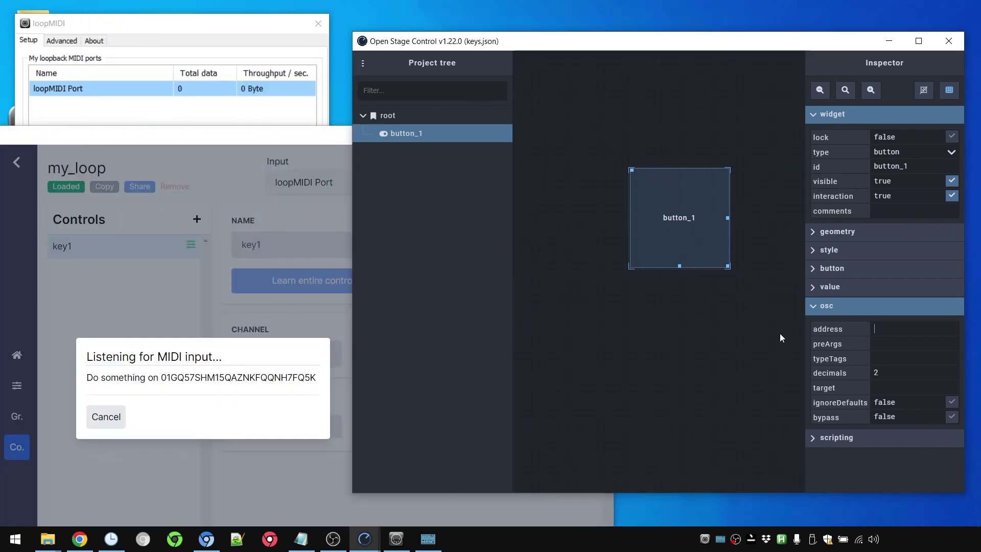
{"action": "type", "text": "/control"}
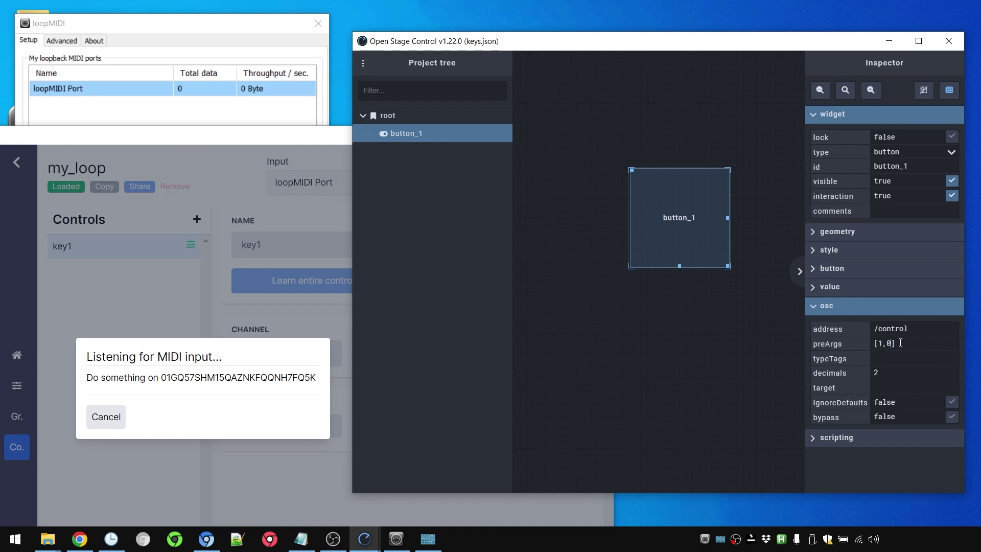
{"action": "left_click", "coordinate": [900, 358]}
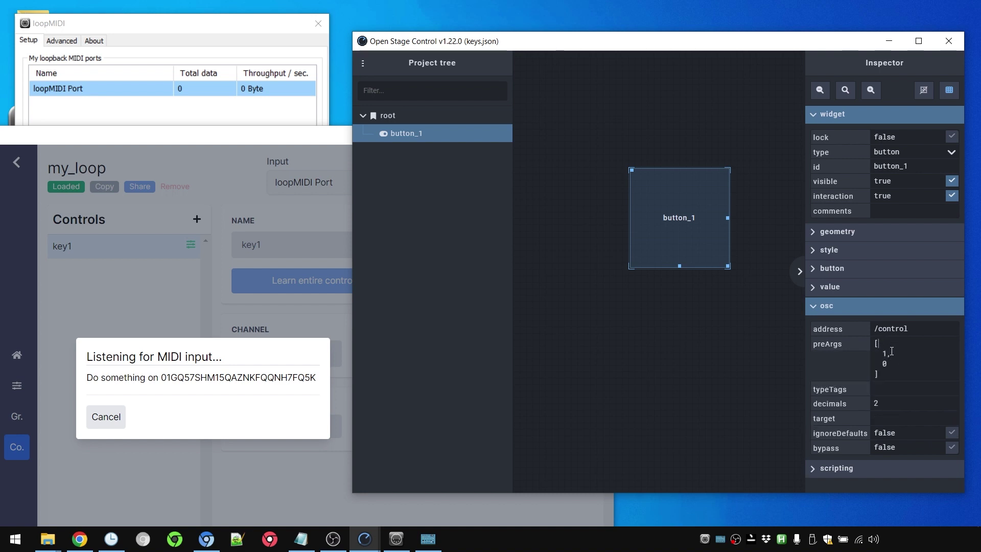
{"action": "left_click_drag", "start_coordinate": [893, 371], "coordinate": [874, 341]}
{"action": "left_click", "coordinate": [907, 374]}
- Check the launcher's midi setting and start entering button_1's target as midi:loop
{"action": "key", "text": "ctrl+s"}
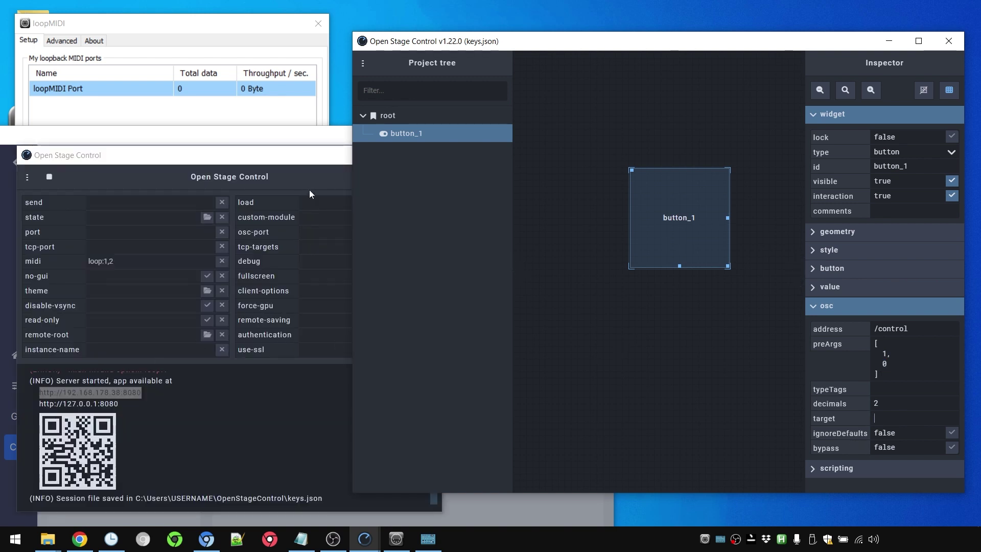
{"action": "left_click", "coordinate": [82, 280]}
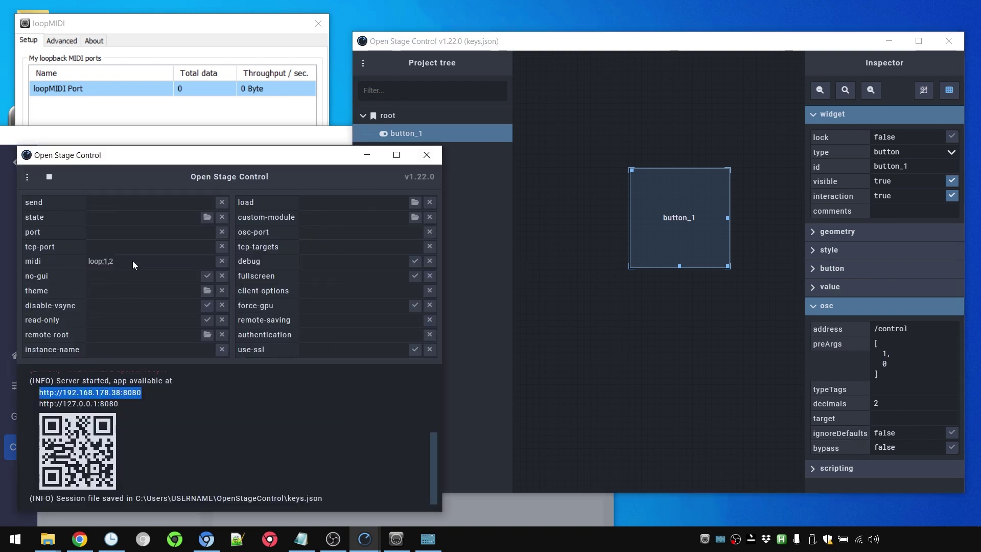
{"action": "left_click", "coordinate": [893, 418]}
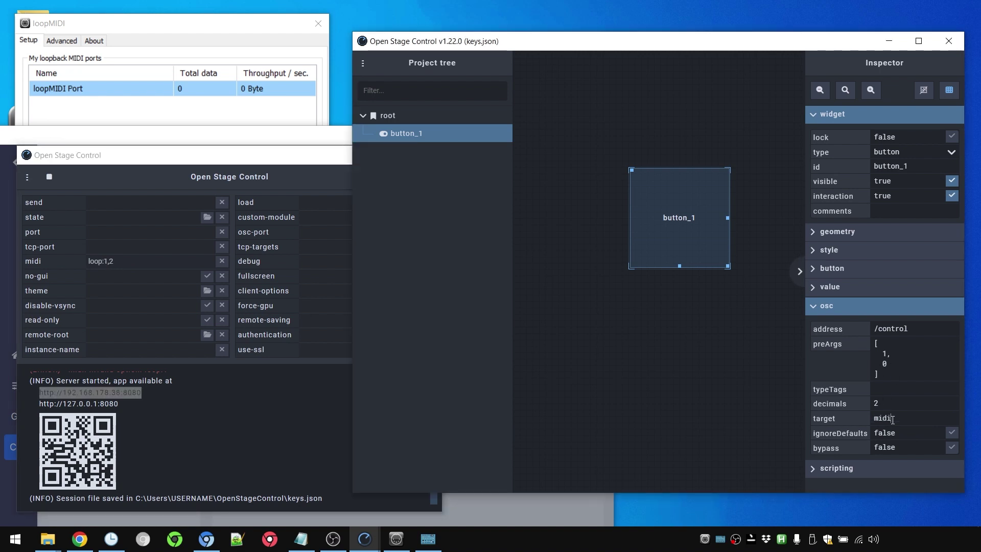
{"action": "type", "text": "midi:loop"}
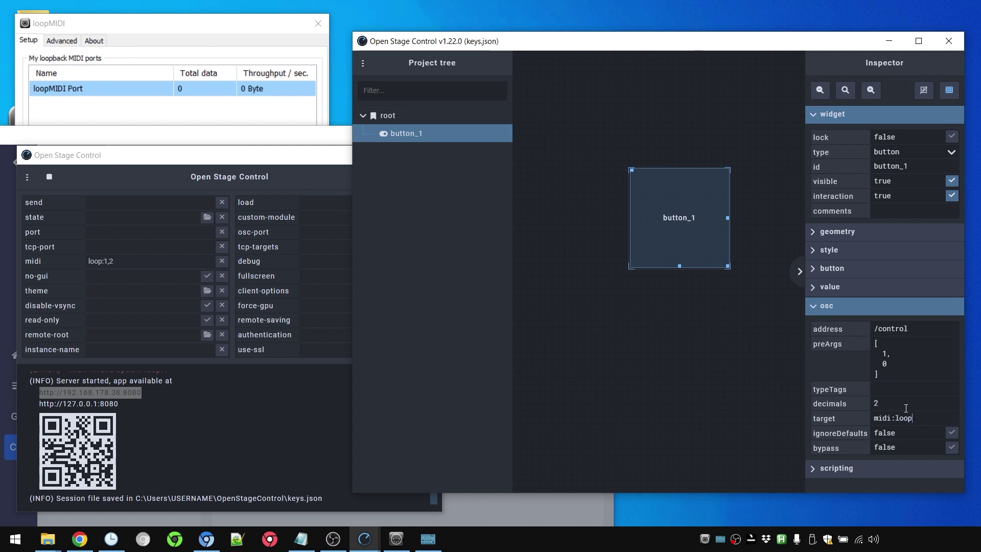
- Commit the midi:loop target and let key1 learn button_1's MIDI message
{"action": "left_click", "coordinate": [688, 196]}
{"action": "left_click", "coordinate": [687, 196]}
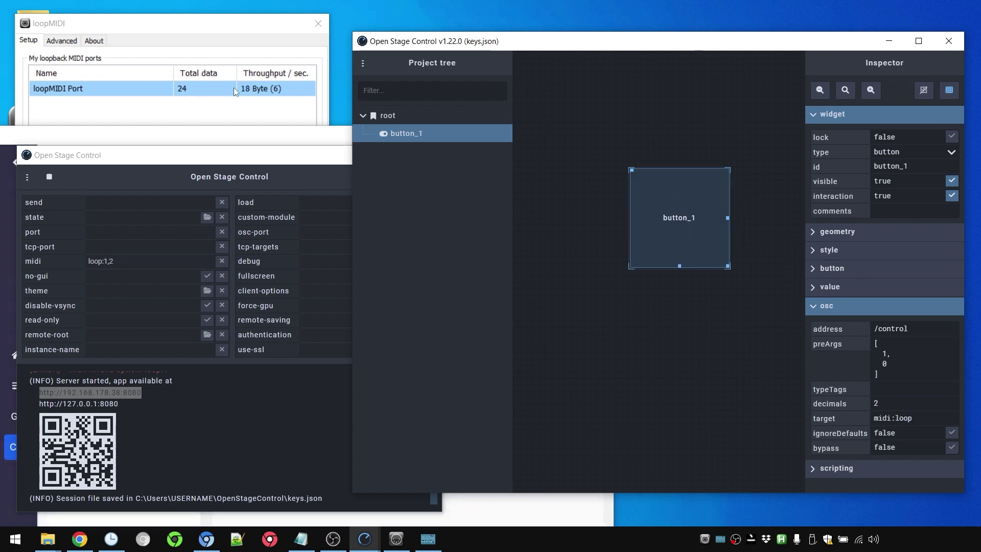
{"action": "left_click", "coordinate": [428, 539]}
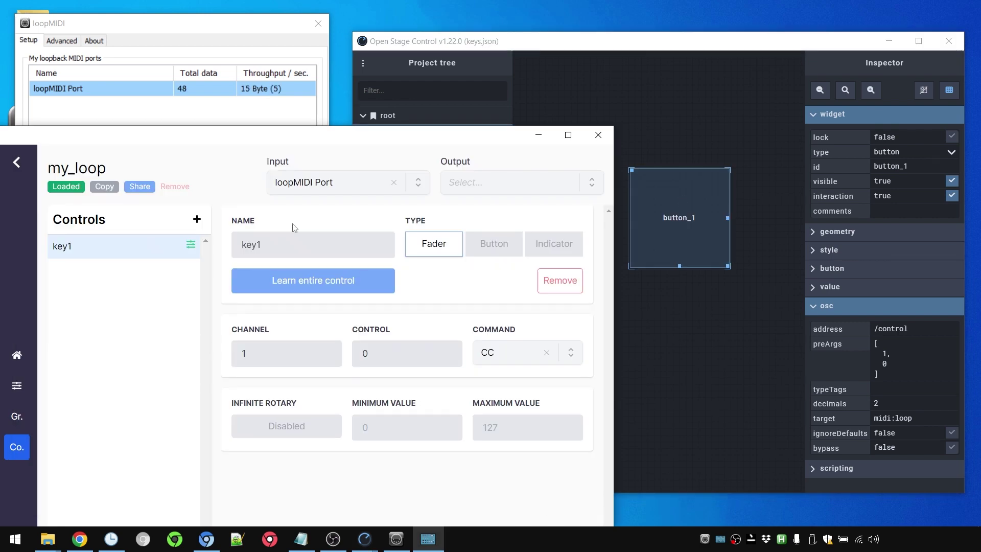
{"action": "left_click", "coordinate": [345, 285]}
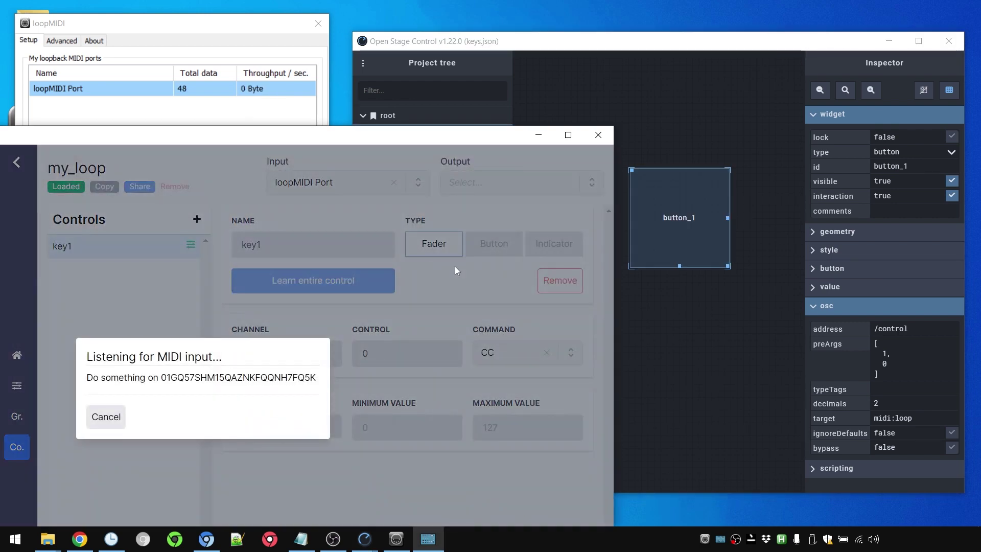
{"action": "left_click", "coordinate": [687, 196]}
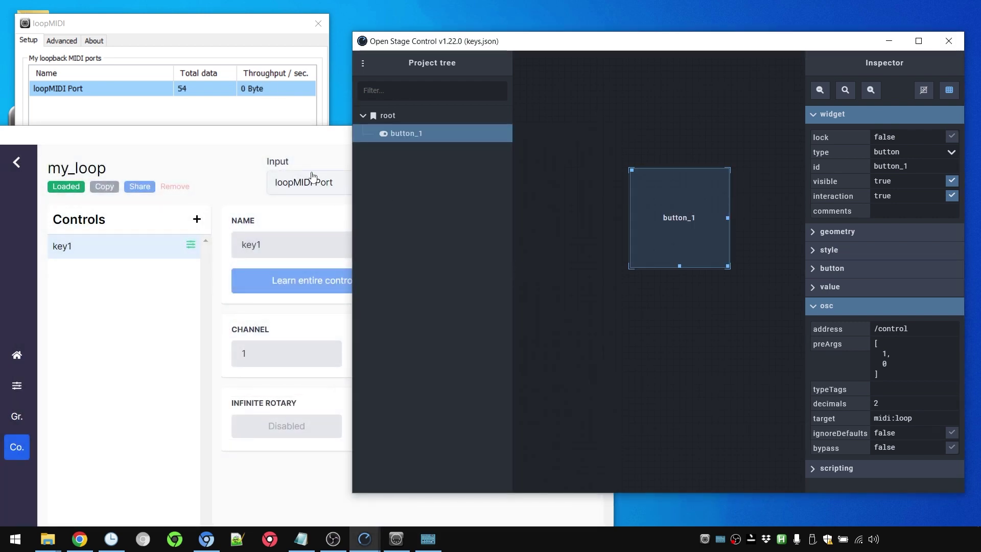
{"action": "left_click", "coordinate": [217, 135]}
- Make key1 a Button that sends the key combination a, then switch to Notepad
{"action": "left_click", "coordinate": [496, 250]}
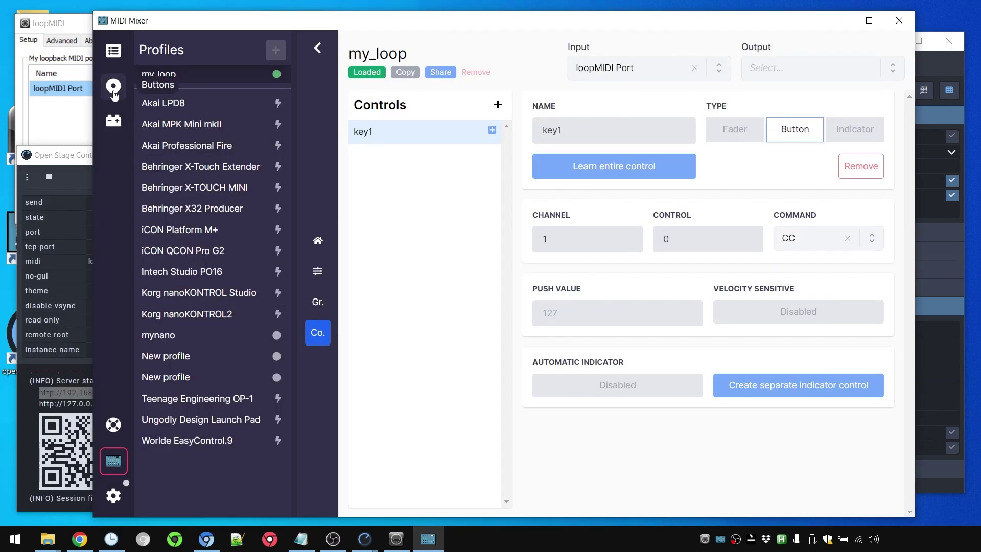
{"action": "left_click", "coordinate": [114, 85]}
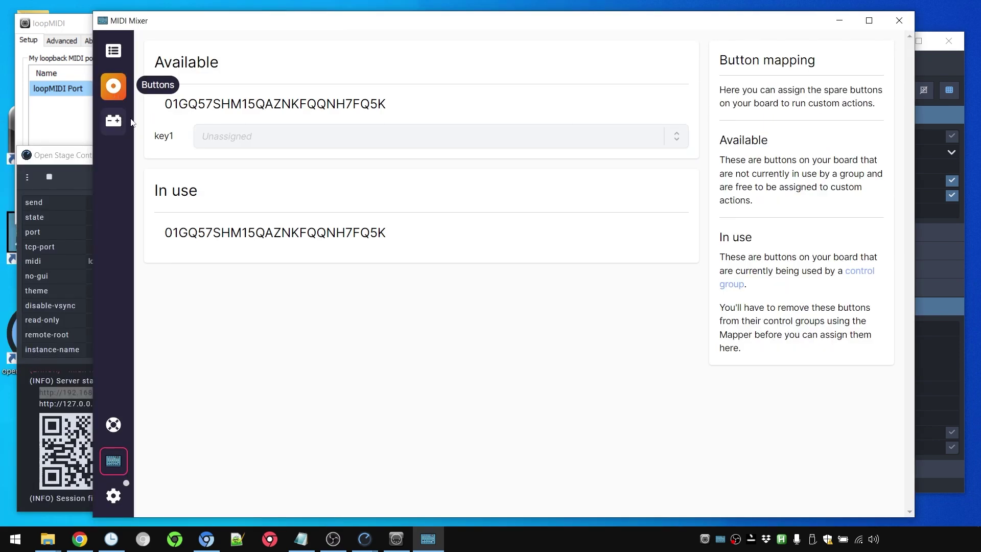
{"action": "left_click", "coordinate": [222, 147]}
{"action": "scroll", "coordinate": [229, 269], "scroll_direction": "down", "scroll_amount": 2}
{"action": "left_click", "coordinate": [228, 279]}
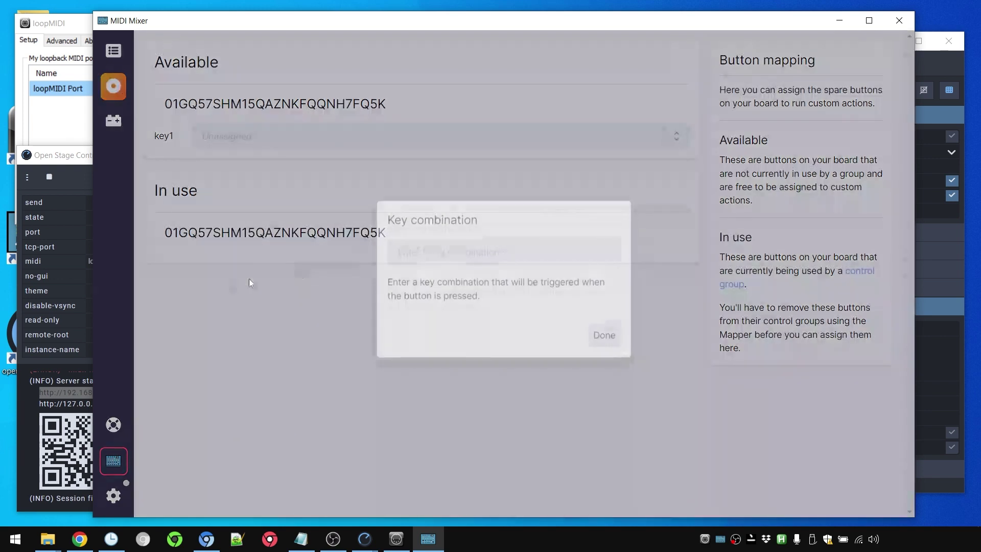
{"action": "key", "text": "a"}
{"action": "left_click", "coordinate": [604, 329]}
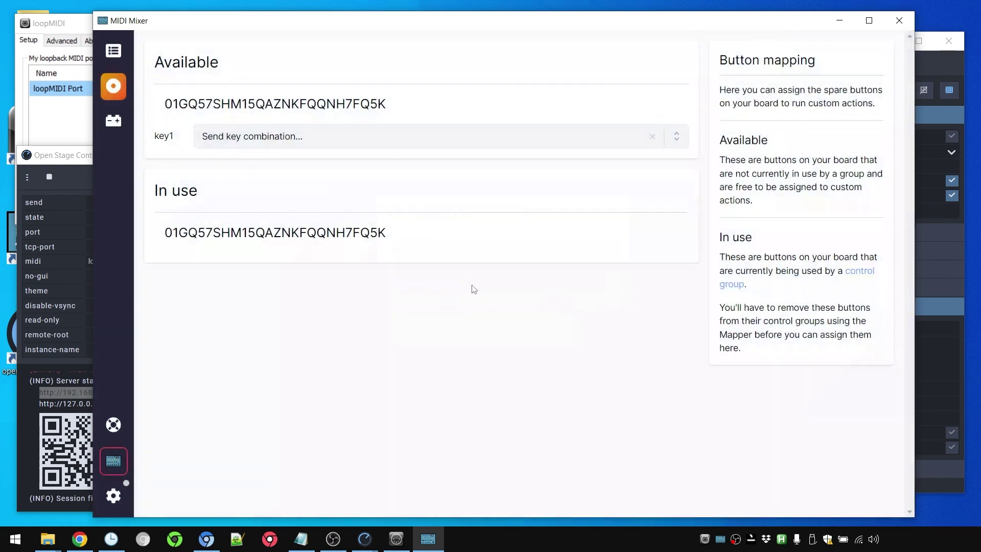
{"action": "key", "text": "alt+Tab"}
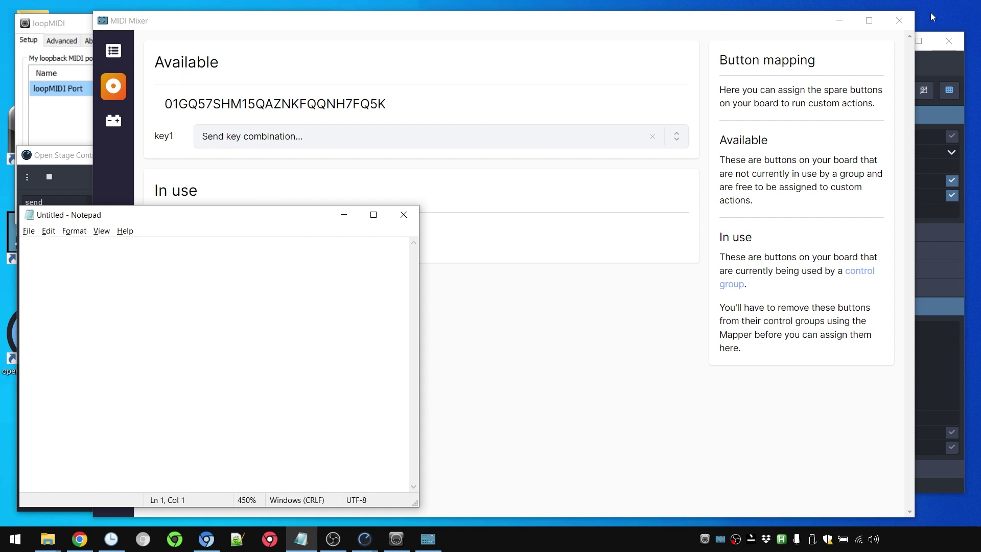
- Arrange the Open Stage Control editor in front of Notepad with Notepad focused
{"action": "left_click", "coordinate": [927, 56]}
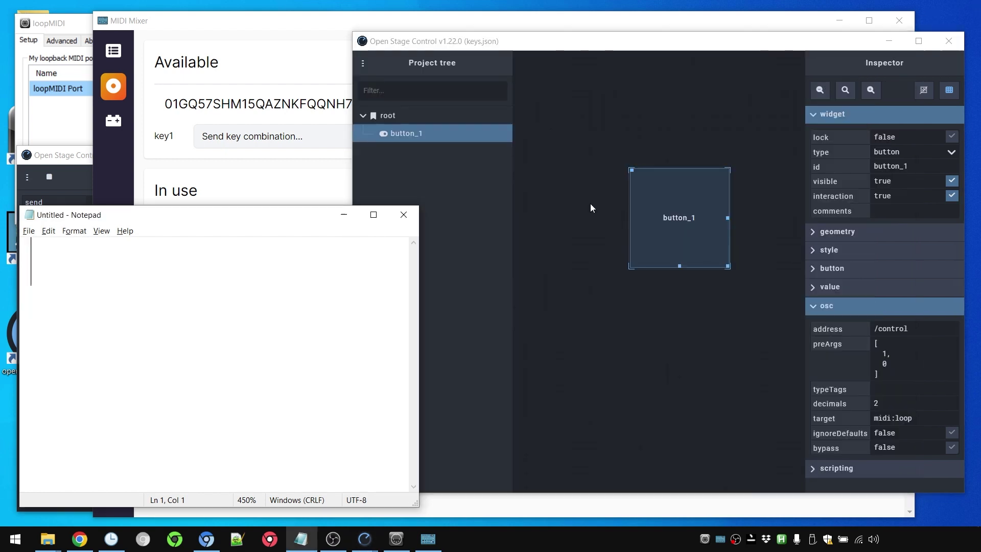
{"action": "left_click", "coordinate": [703, 207]}
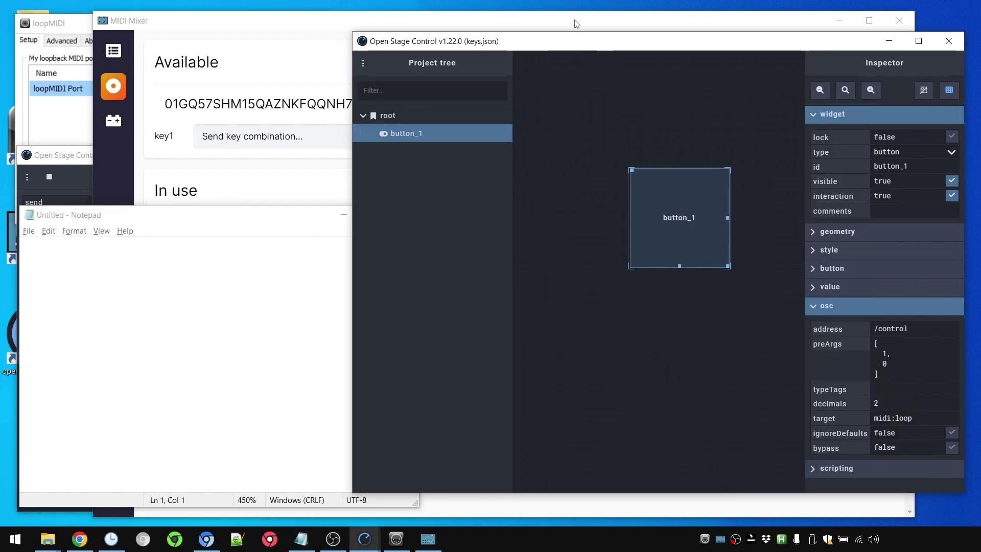
{"action": "mouse_move", "coordinate": [548, 45]}
{"action": "left_mouse_down"}
{"action": "mouse_move", "coordinate": [610, 36]}
{"action": "mouse_move", "coordinate": [550, 36]}
{"action": "left_mouse_up"}
{"action": "left_click", "coordinate": [203, 279]}
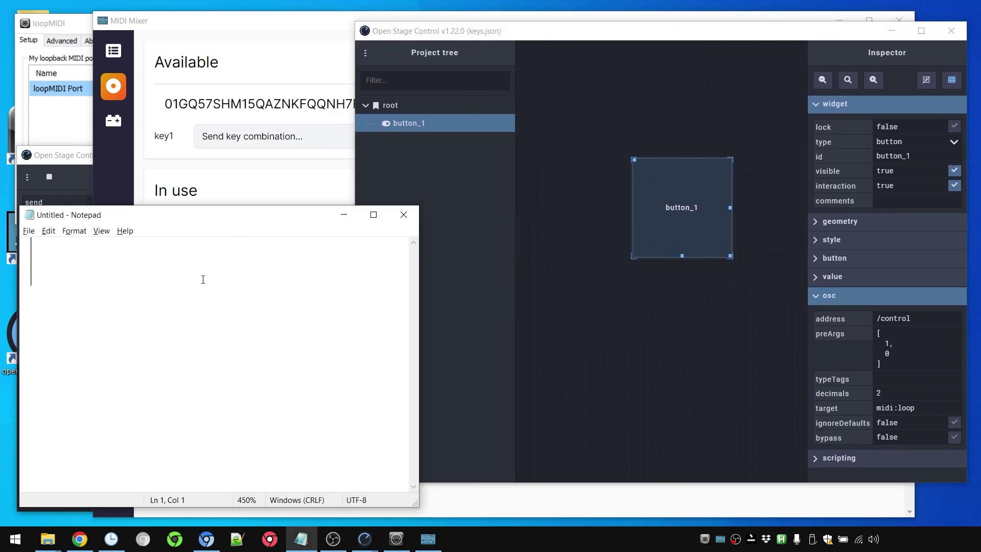
- Press button_1 repeatedly to test the mapping, watching loopMIDI and Notepad
{"action": "left_click", "coordinate": [32, 124]}
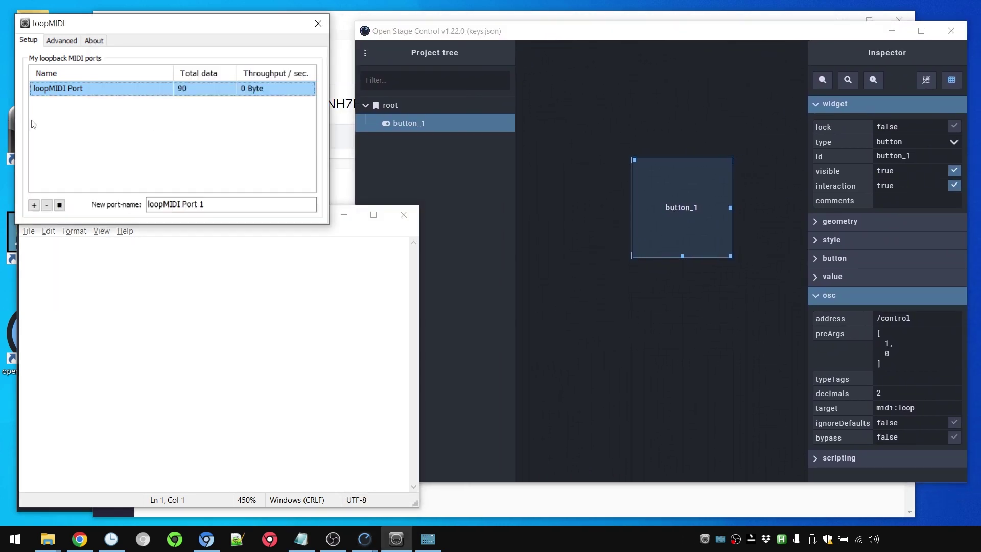
{"action": "left_click", "coordinate": [720, 203]}
{"action": "left_click", "coordinate": [720, 204]}
{"action": "left_click", "coordinate": [719, 205]}
{"action": "left_click", "coordinate": [679, 177]}
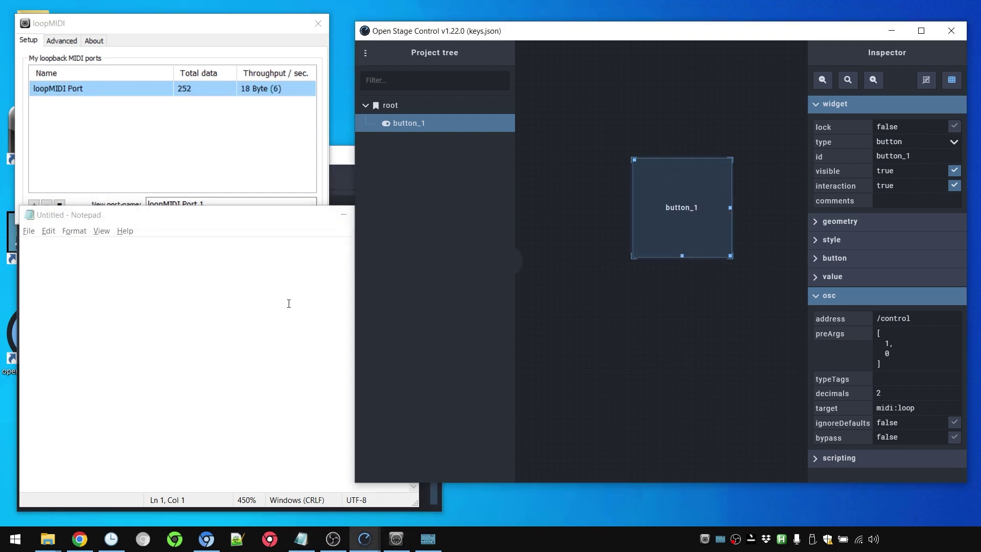
{"action": "left_click", "coordinate": [689, 176]}
{"action": "left_click", "coordinate": [365, 52]}
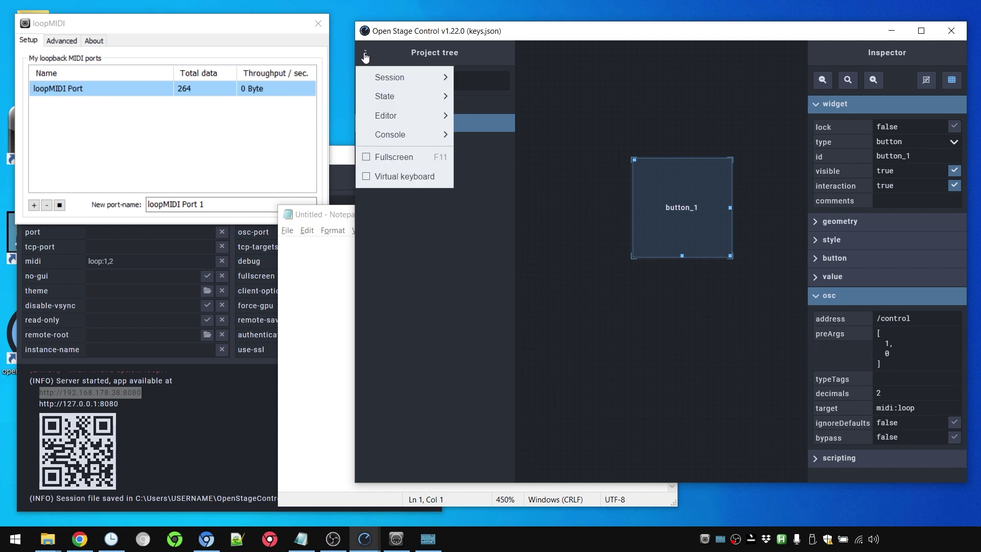
{"action": "mouse_move", "coordinate": [398, 77]}
{"action": "left_click", "coordinate": [515, 142]}
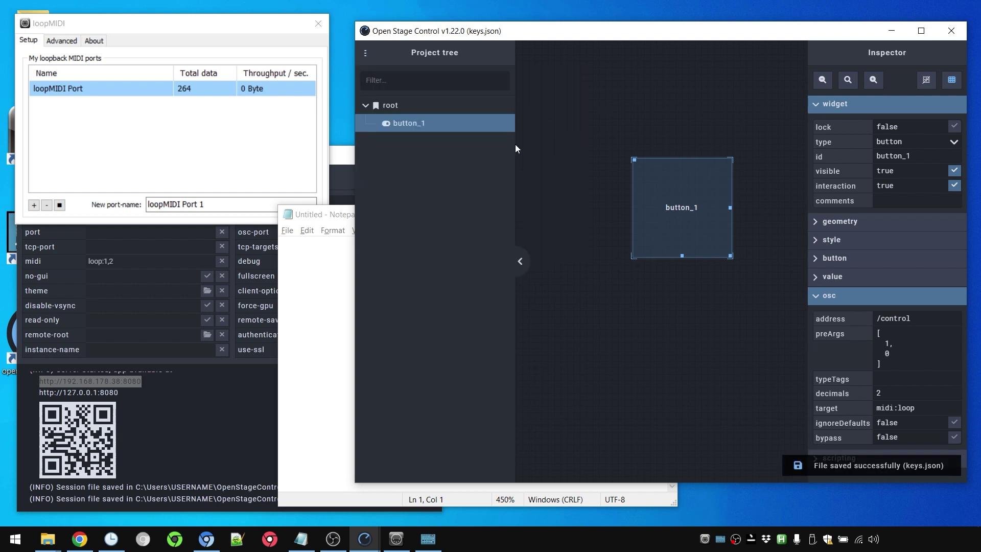
{"action": "left_click", "coordinate": [151, 378]}
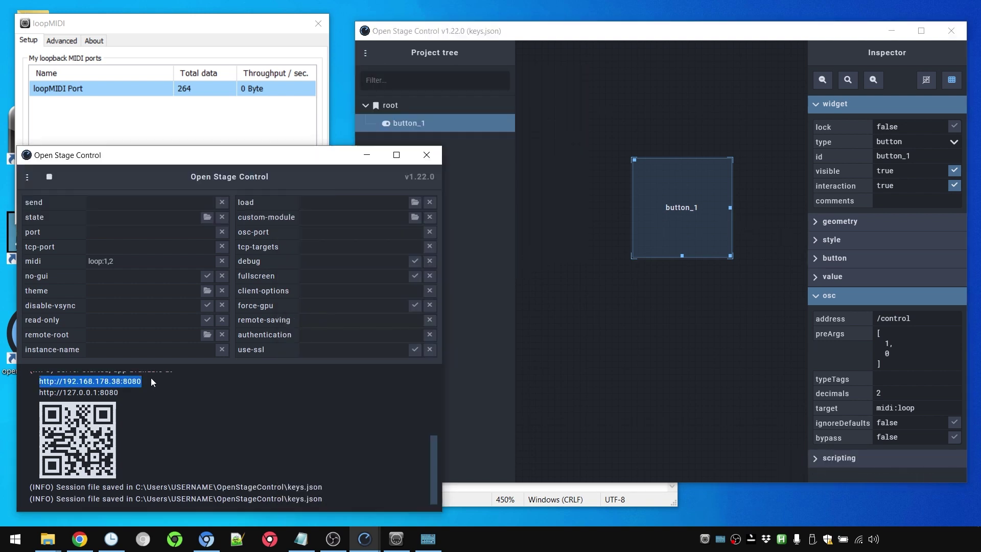
{"action": "left_click_drag", "start_coordinate": [142, 381], "coordinate": [40, 408]}
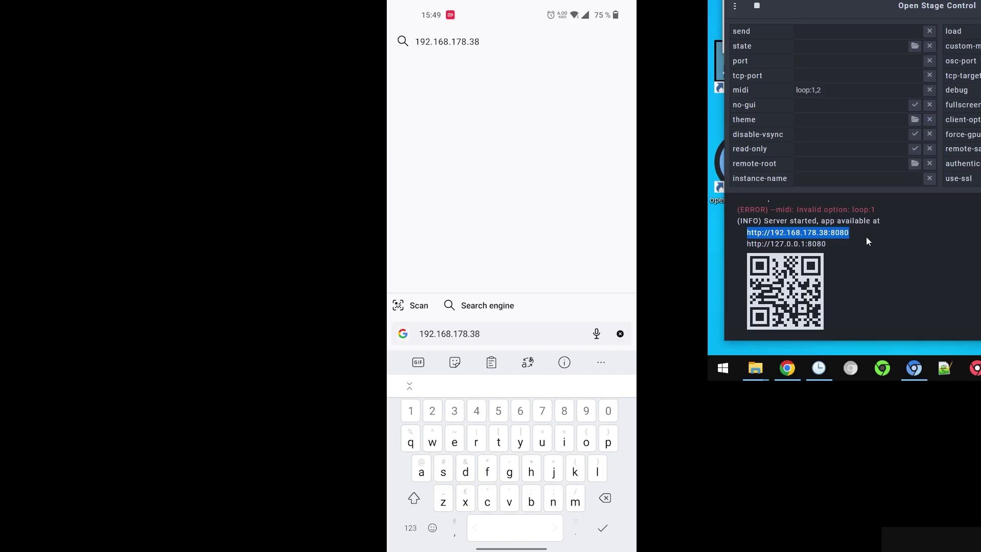
- Open 192.168.178.38:8080 in the phone browser and load the recent session keys.json
{"action": "type", "text": ":8080"}
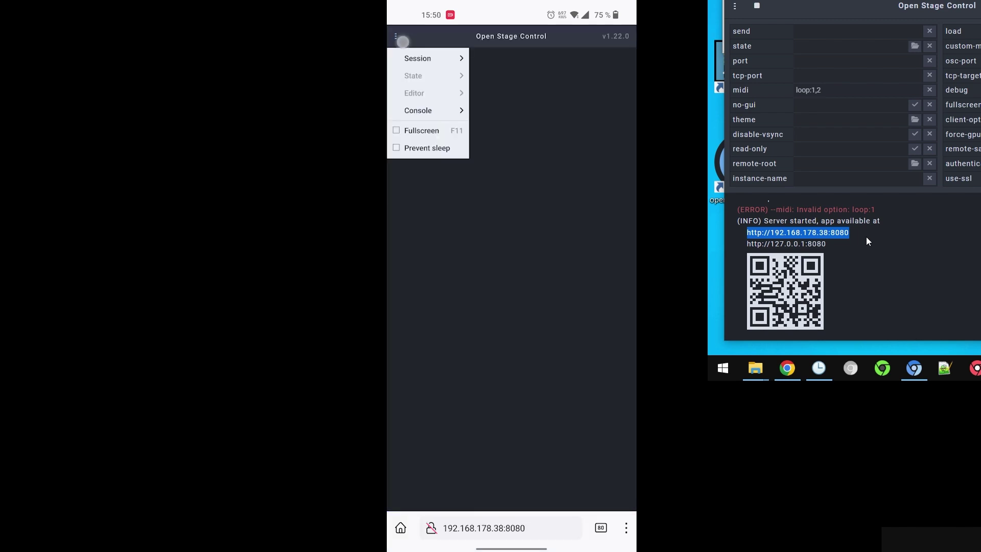
{"action": "left_click", "coordinate": [417, 58]}
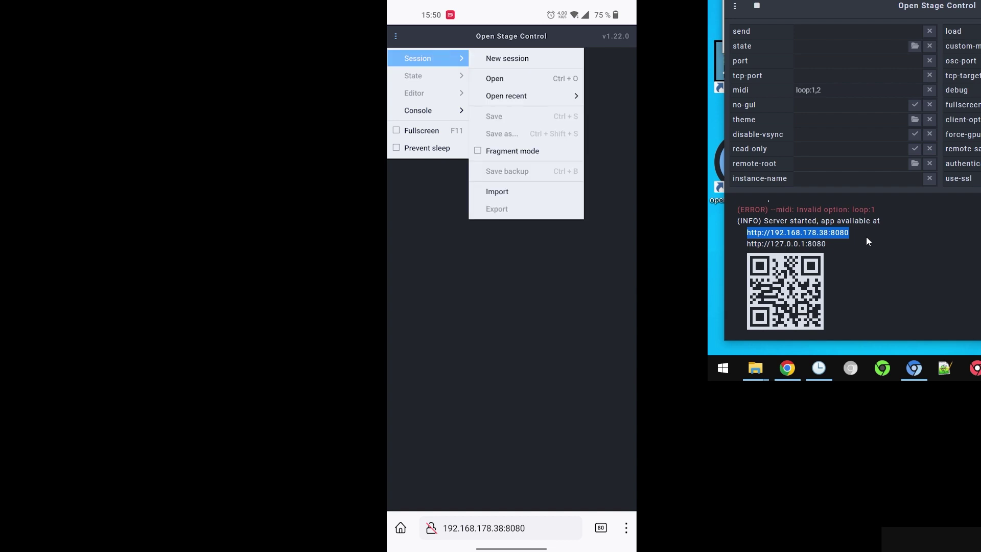
{"action": "left_click", "coordinate": [544, 96]}
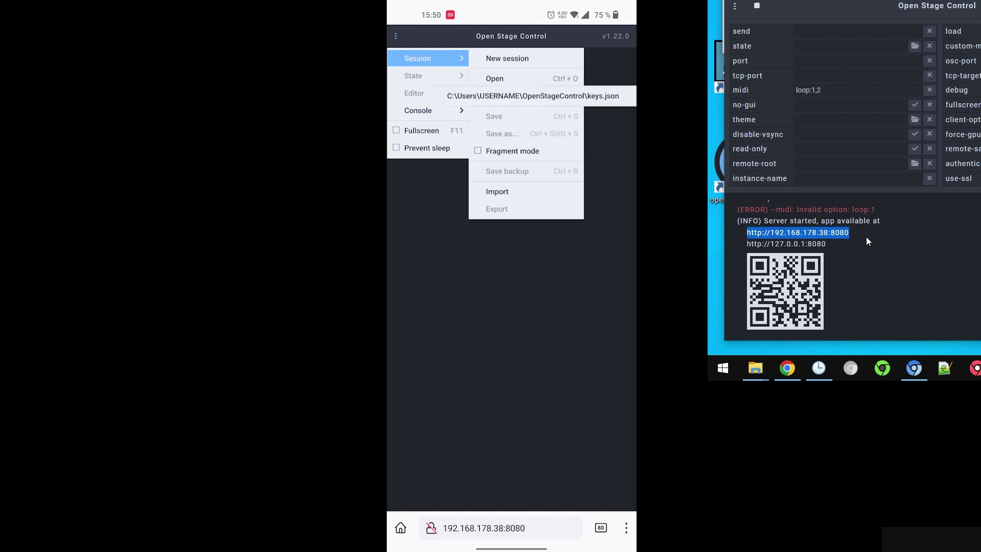
{"action": "left_click", "coordinate": [533, 96]}
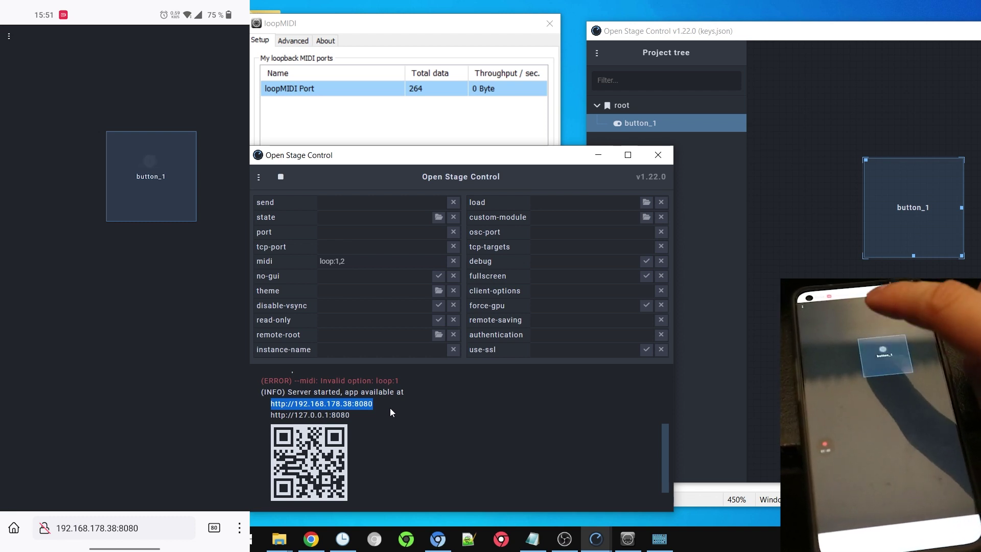
- Tap button_1 on the phone several times to send MIDI through loopMIDI
{"action": "left_click", "coordinate": [141, 164]}
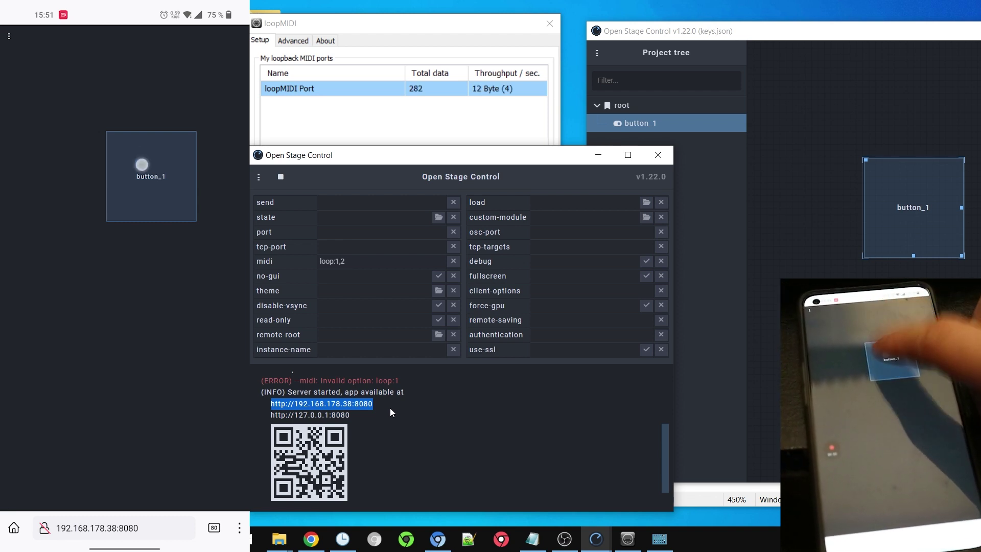
{"action": "left_click", "coordinate": [153, 176]}
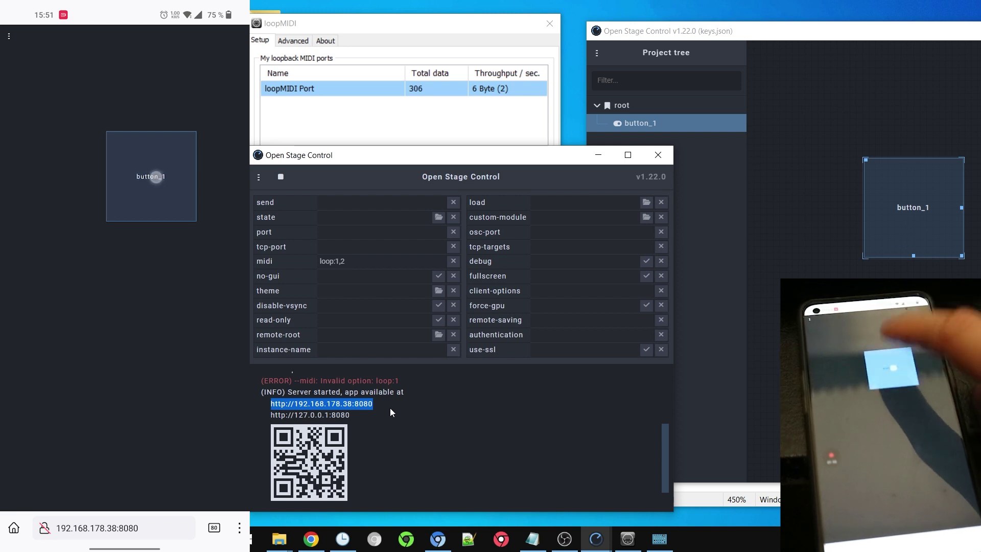
{"action": "left_click", "coordinate": [156, 179]}
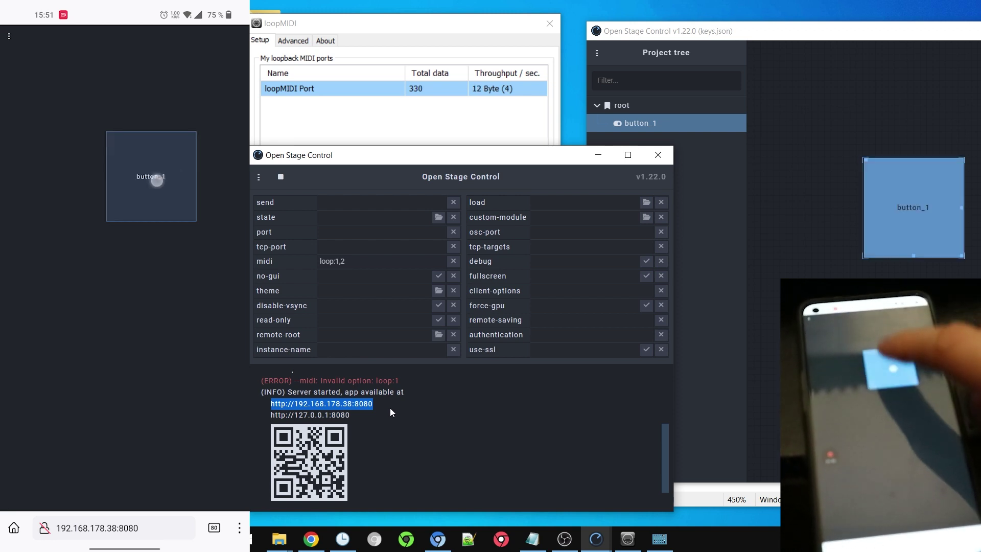
{"action": "left_click", "coordinate": [153, 179]}
{"action": "left_click", "coordinate": [156, 179]}
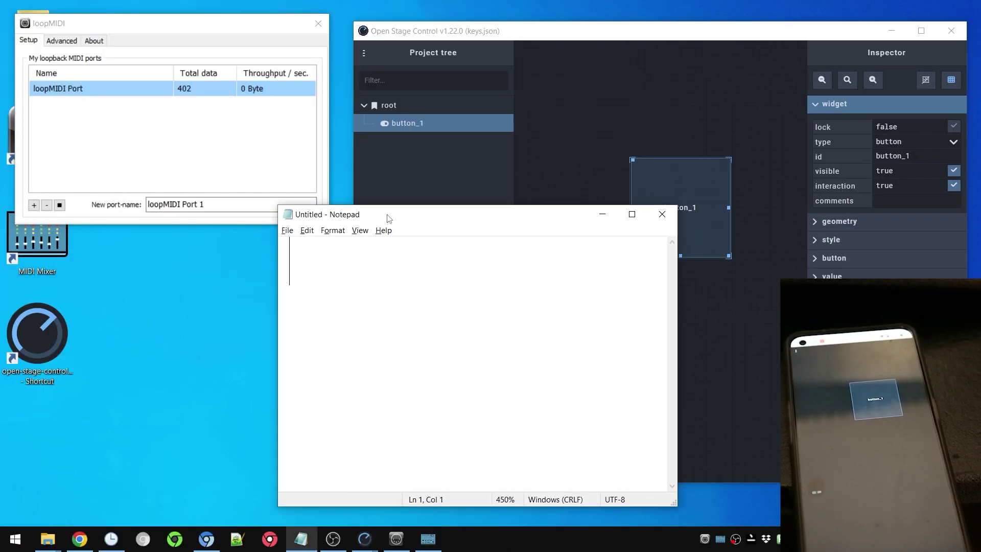
{"action": "left_click_drag", "start_coordinate": [388, 218], "coordinate": [276, 209]}
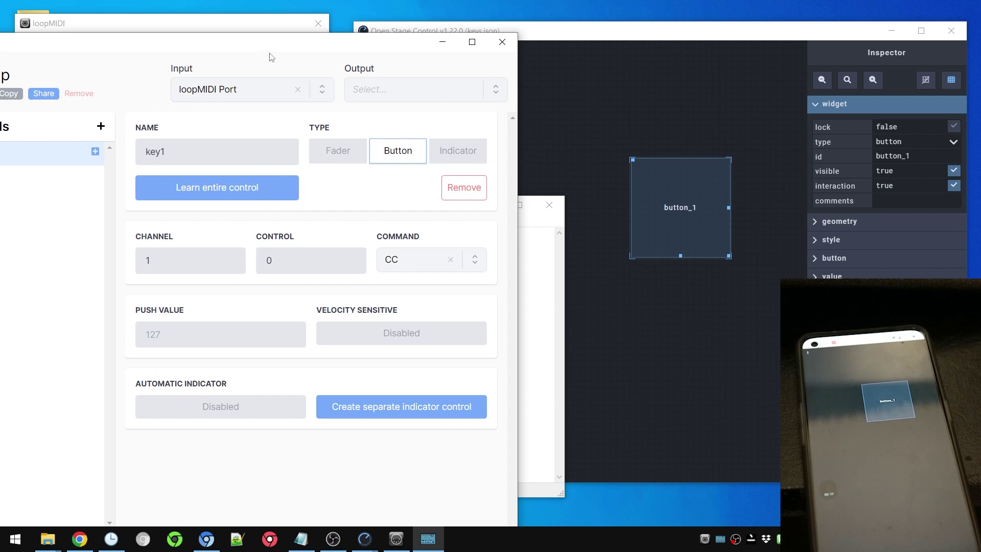
- Relearn key1 from incoming MIDI and enable Velocity Sensitive
{"action": "left_click_drag", "start_coordinate": [272, 56], "coordinate": [596, 29]}
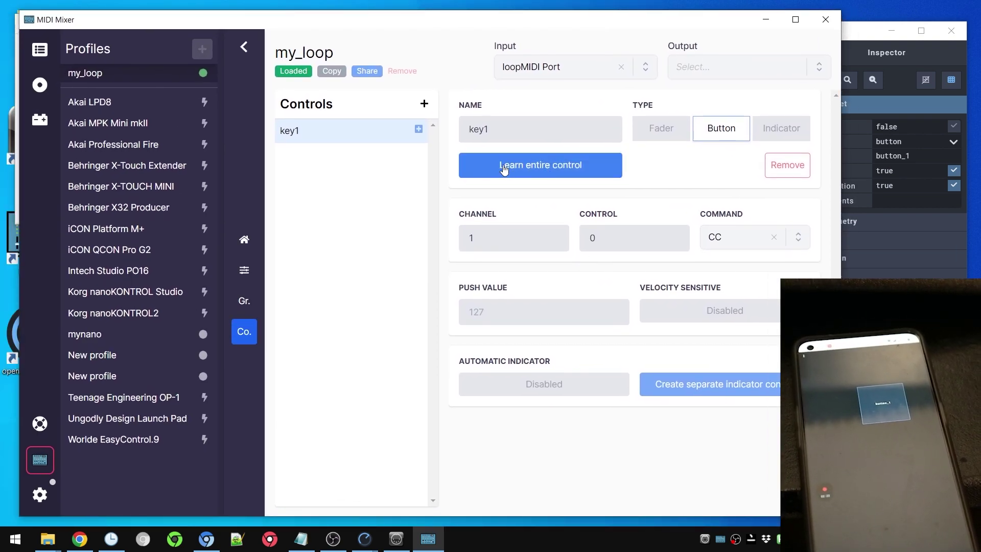
{"action": "left_click", "coordinate": [528, 166]}
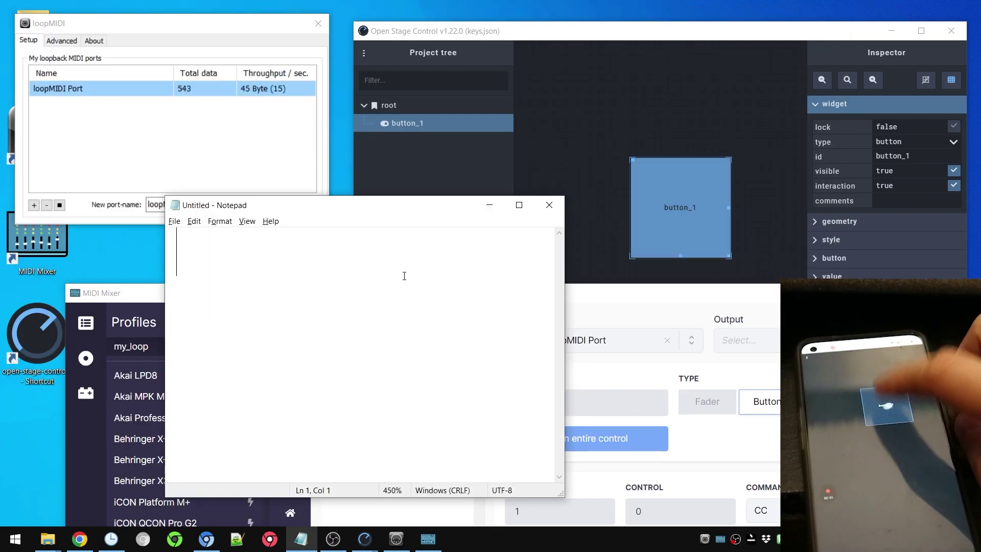
{"action": "left_click", "coordinate": [715, 312]}
{"action": "left_click", "coordinate": [742, 321]}
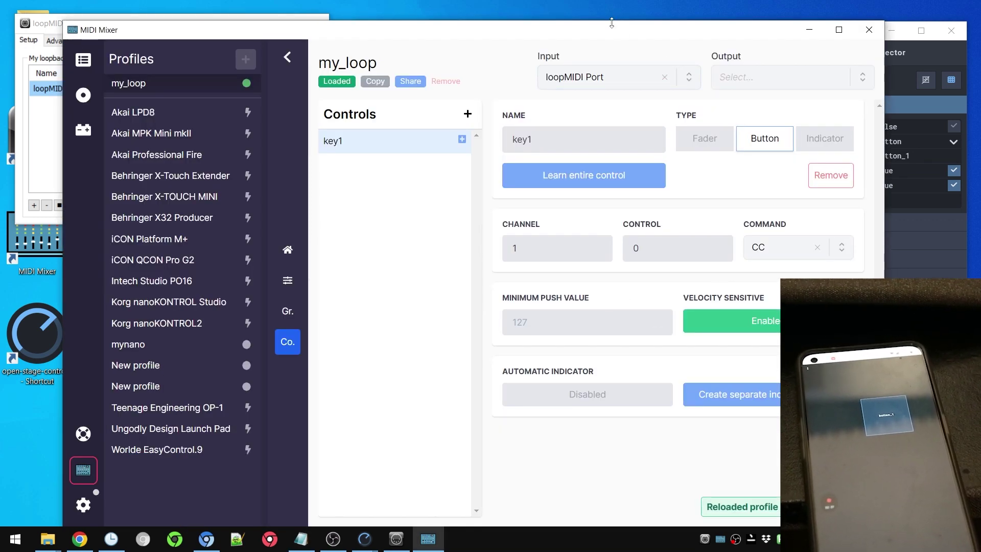
- Test phone taps into Notepad and delete the stray test letters
{"action": "left_click_drag", "start_coordinate": [613, 31], "coordinate": [608, 404]}
{"action": "left_click", "coordinate": [405, 310]}
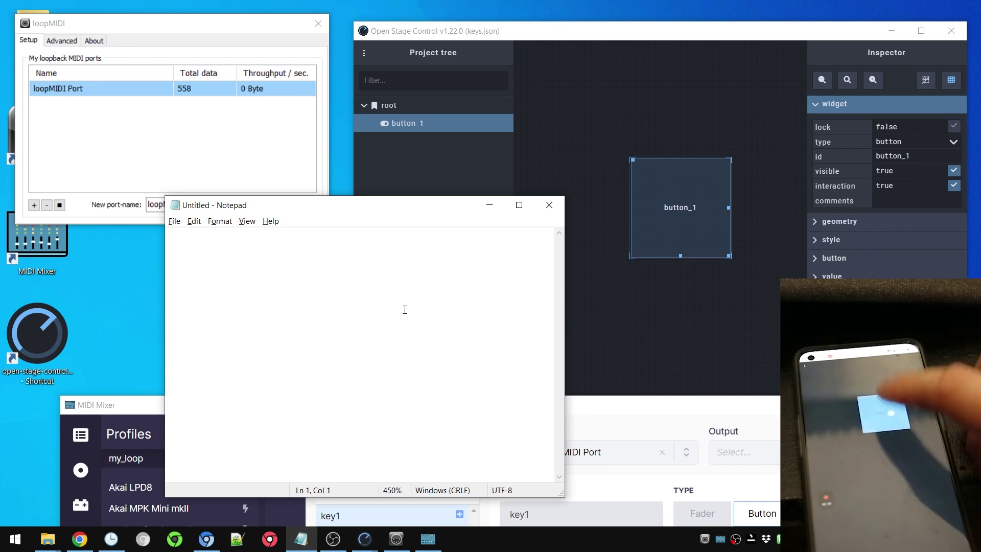
{"action": "left_click", "coordinate": [564, 422]}
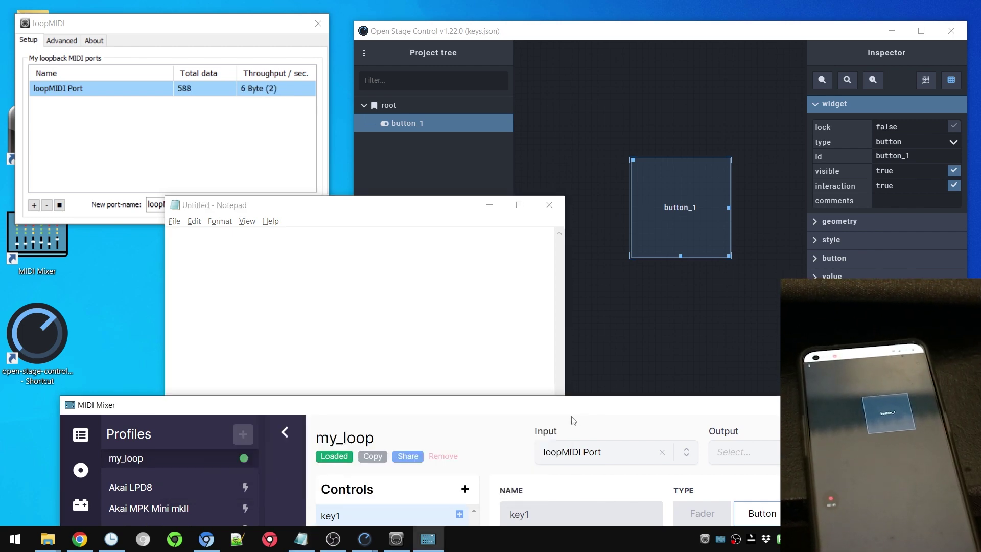
{"action": "left_click_drag", "start_coordinate": [587, 409], "coordinate": [525, 62]}
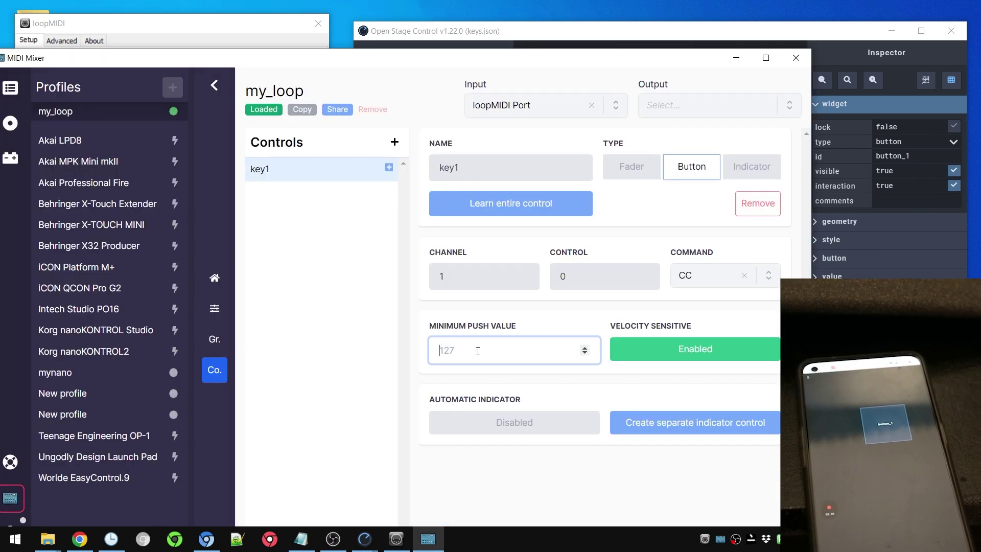
{"action": "type", "text": "0"}
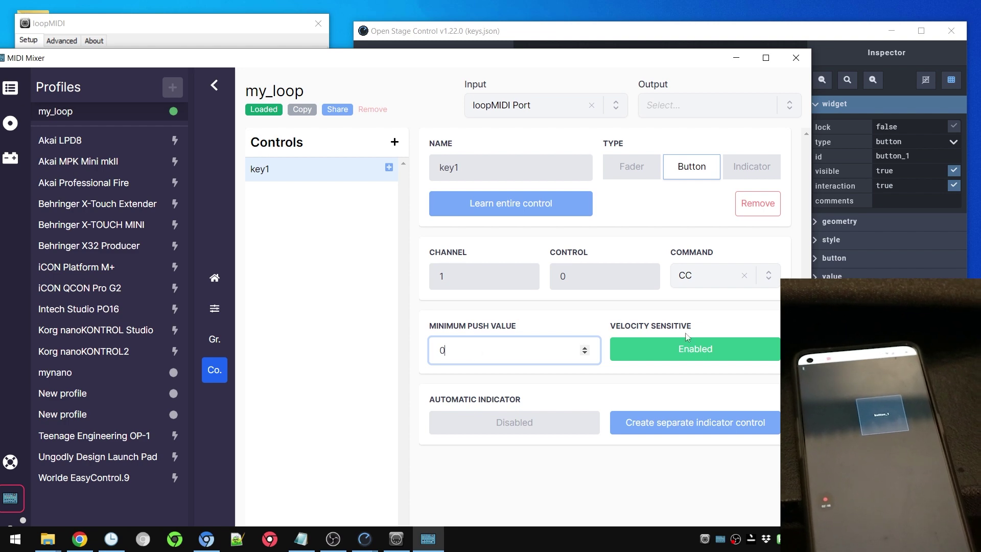
{"action": "left_click_drag", "start_coordinate": [489, 62], "coordinate": [494, 439]}
{"action": "left_click", "coordinate": [458, 406]}
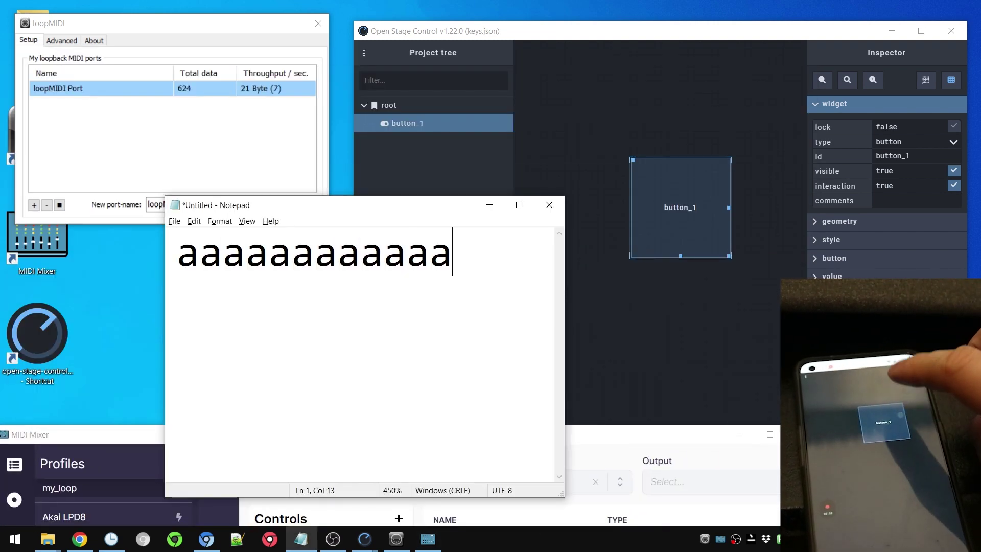
{"action": "key", "text": "shift+Left"}
{"action": "key", "text": "shift+Left"}
{"action": "key", "text": "shift+Left"}
{"action": "key", "text": "shift+Left"}
{"action": "key", "text": "shift+Left"}
{"action": "key", "text": "shift+Left"}
{"action": "key", "text": "shift+Left"}
{"action": "key", "text": "shift+Left"}
{"action": "key", "text": "shift+Left"}
{"action": "key", "text": "shift+Left"}
{"action": "key", "text": "shift+Left"}
{"action": "key", "text": "shift+Left"}
{"action": "key", "text": "shift+Left"}
{"action": "key", "text": "shift+Left"}
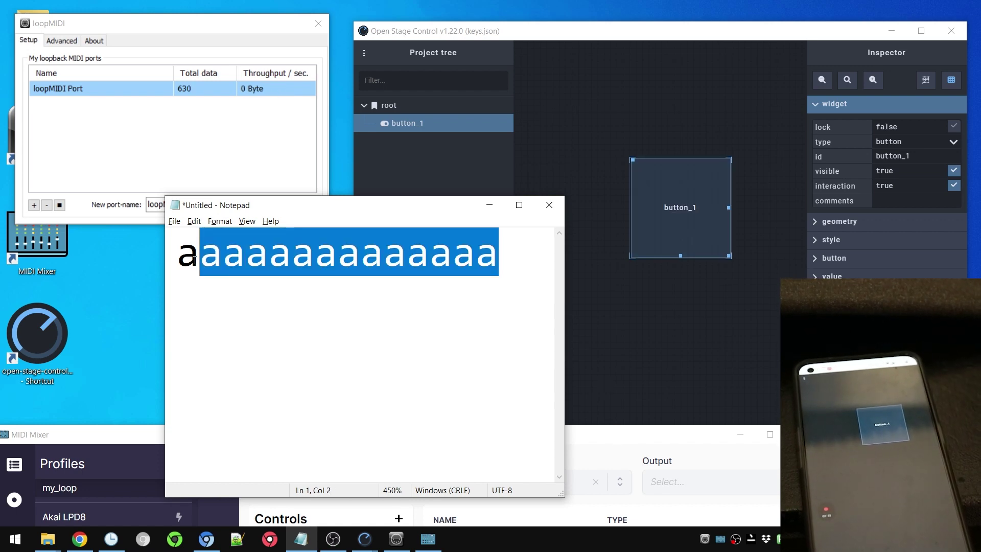
{"action": "key", "text": "BackSpace"}
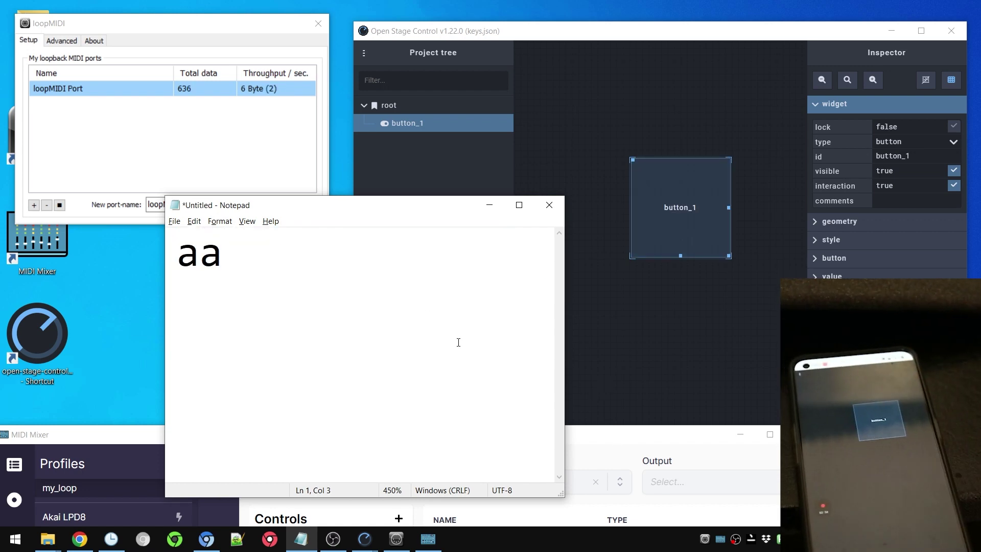
- Set key1's Minimum Push Value to 1, then tap to type a's into Notepad
{"action": "left_click_drag", "start_coordinate": [613, 439], "coordinate": [583, 200]}
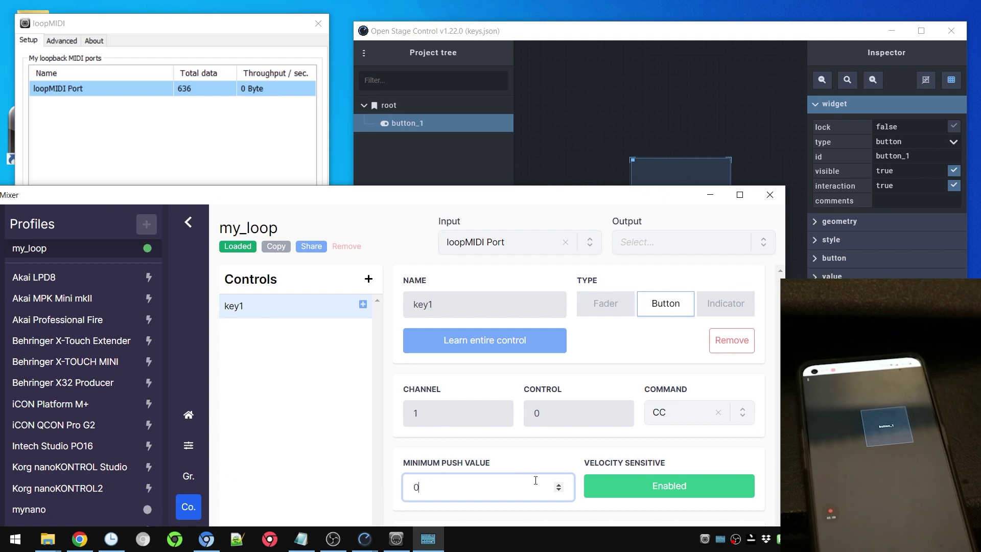
{"action": "left_click", "coordinate": [558, 483]}
{"action": "left_click_drag", "start_coordinate": [509, 195], "coordinate": [510, 393]}
{"action": "left_click", "coordinate": [451, 284]}
{"action": "key", "text": "BackSpace"}
{"action": "key", "text": "BackSpace"}
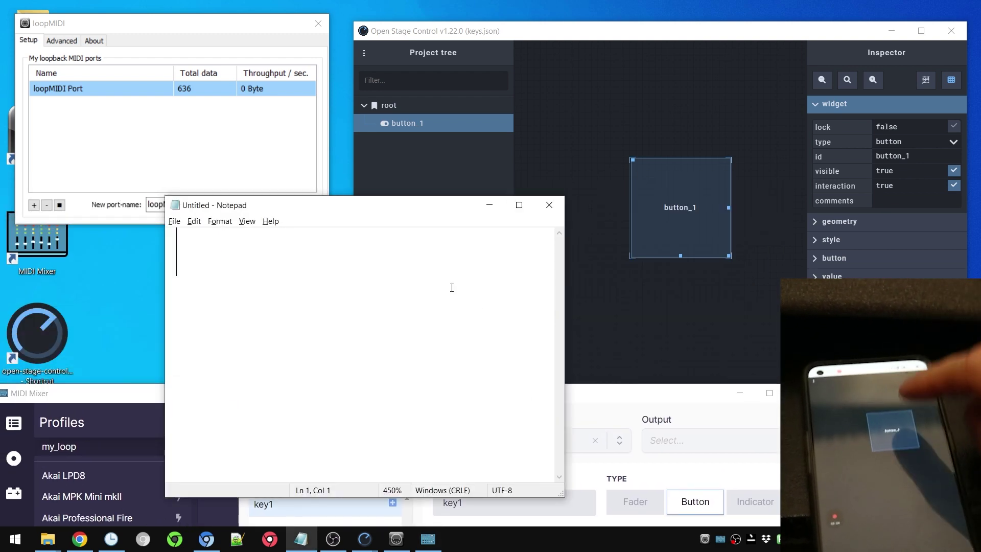
{"action": "type", "text": "aaa"}
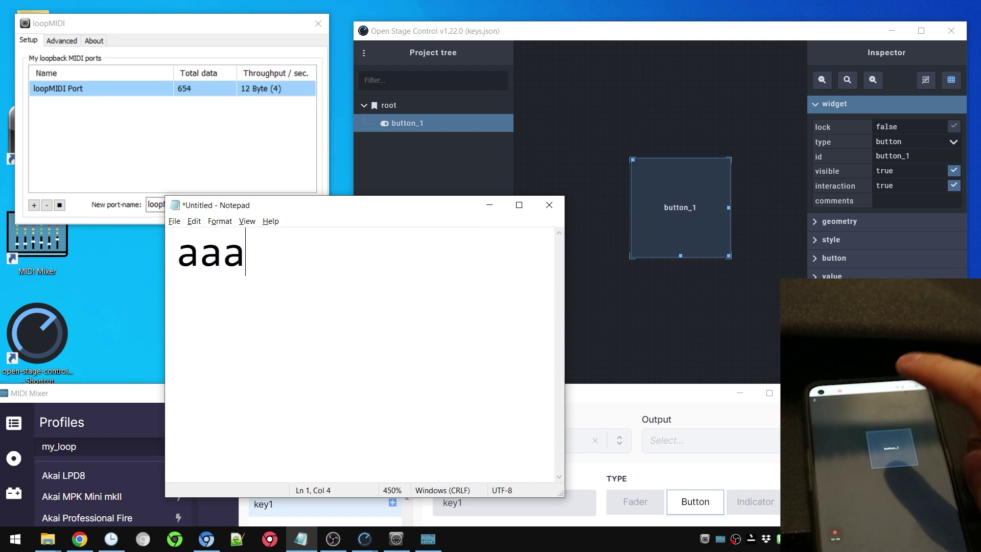
{"action": "type", "text": "aaaaaa"}
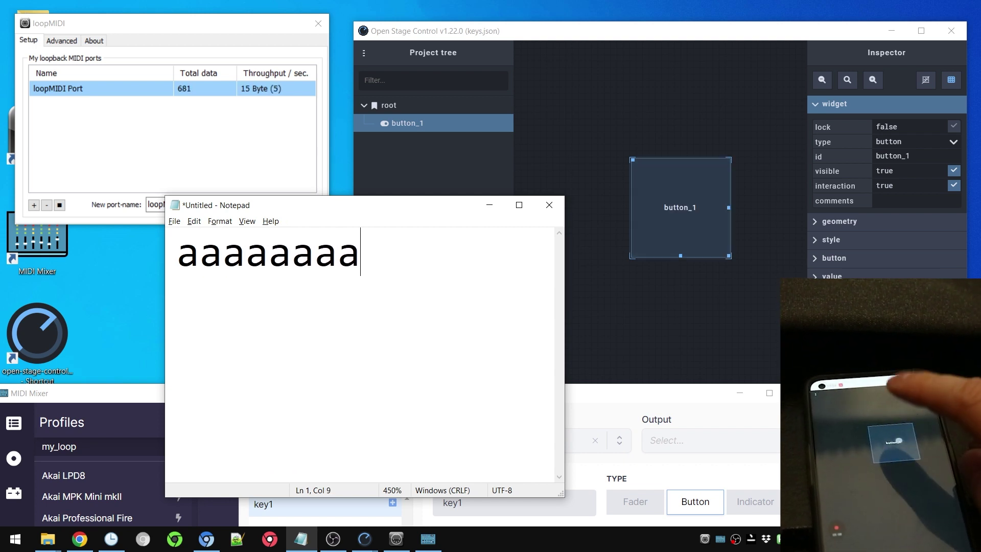
{"action": "type", "text": "a"}
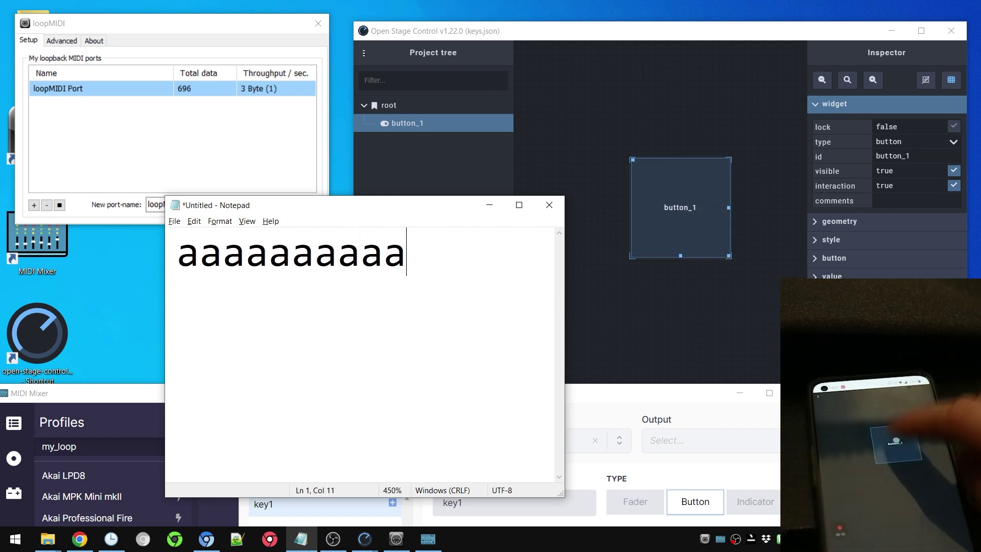
- Turn on editing mode on the phone and pan the canvas to reveal button_1
{"action": "left_click", "coordinate": [676, 197]}
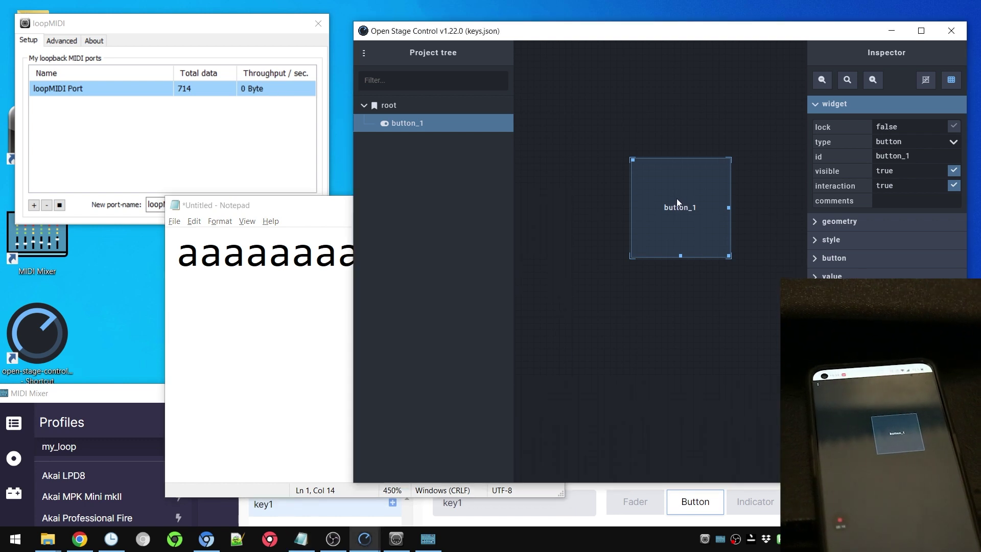
{"action": "right_click", "coordinate": [681, 202]}
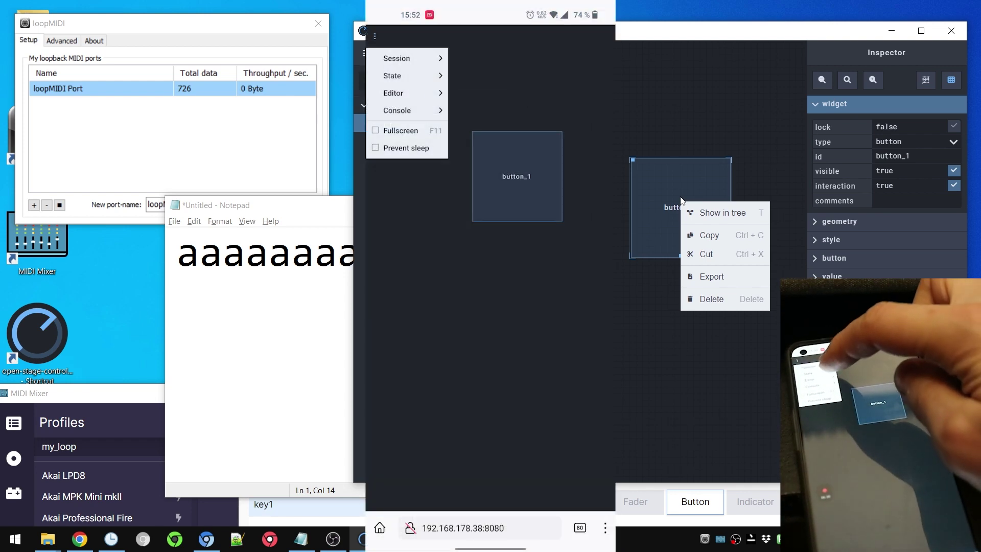
{"action": "left_click", "coordinate": [432, 95]}
{"action": "left_click", "coordinate": [478, 93]}
{"action": "left_click", "coordinate": [556, 189]}
{"action": "left_click_drag", "start_coordinate": [490, 179], "coordinate": [436, 180]}
- Turn editing mode back off and switch the phone view to fullscreen
{"action": "left_click", "coordinate": [374, 35]}
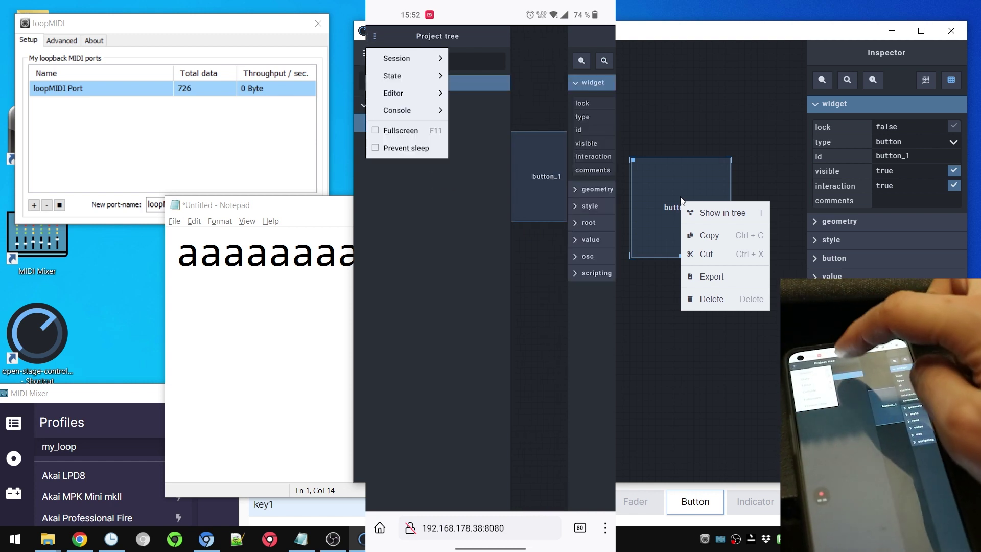
{"action": "left_click", "coordinate": [393, 92]}
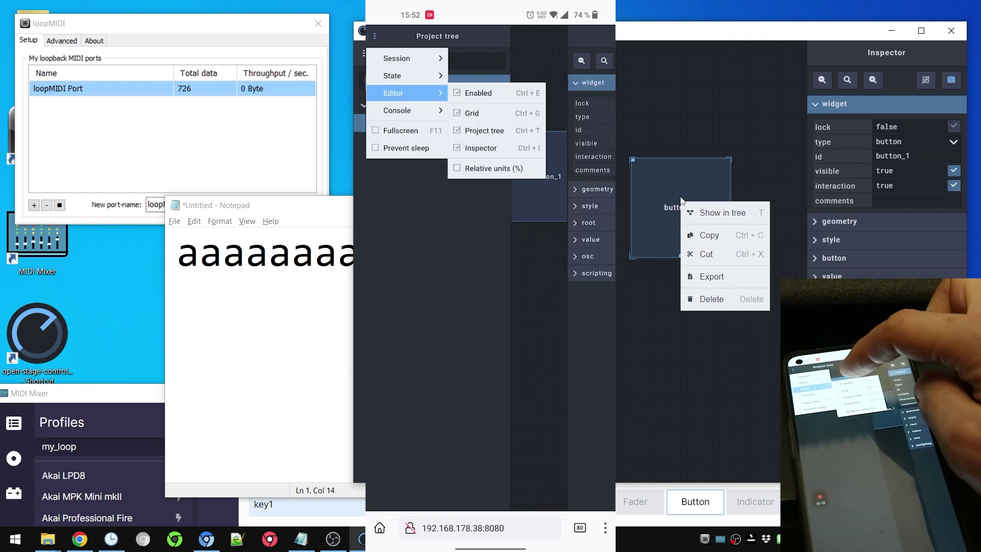
{"action": "left_click", "coordinate": [492, 92]}
{"action": "left_click", "coordinate": [528, 181]}
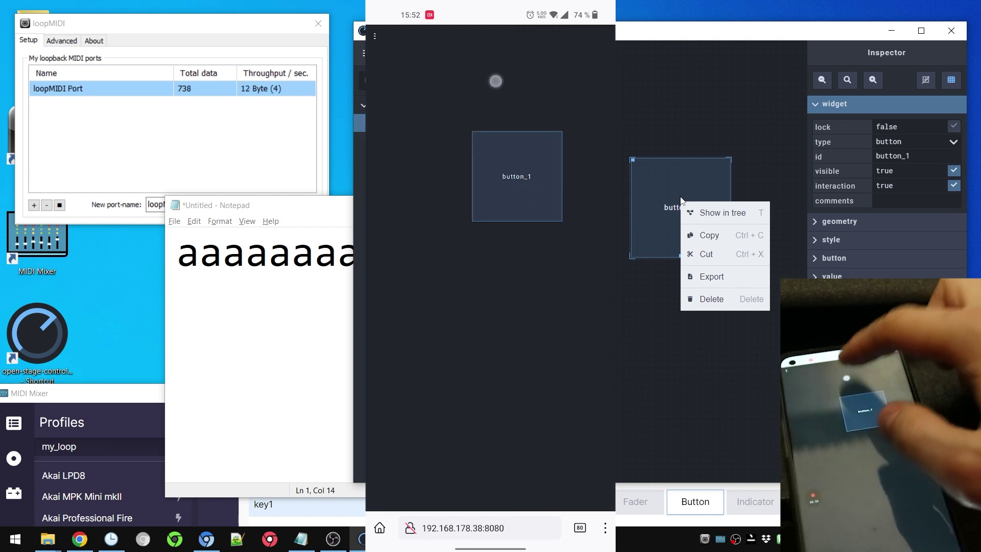
{"action": "left_click", "coordinate": [374, 36]}
{"action": "left_click", "coordinate": [416, 130]}
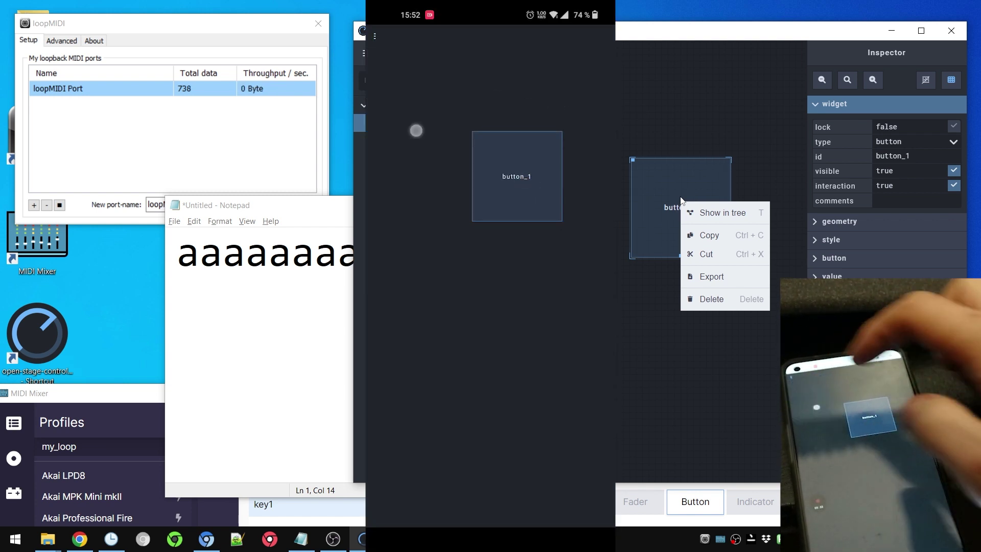
- Test button_1, then copy it and paste a duplicate onto the canvas
{"action": "left_click", "coordinate": [517, 162]}
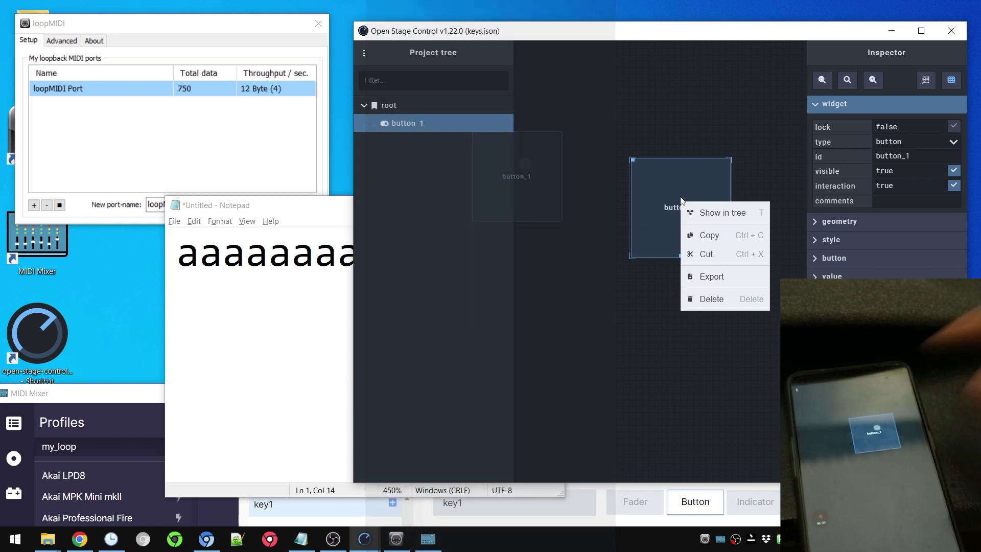
{"action": "left_click", "coordinate": [706, 185]}
{"action": "right_click", "coordinate": [680, 187]}
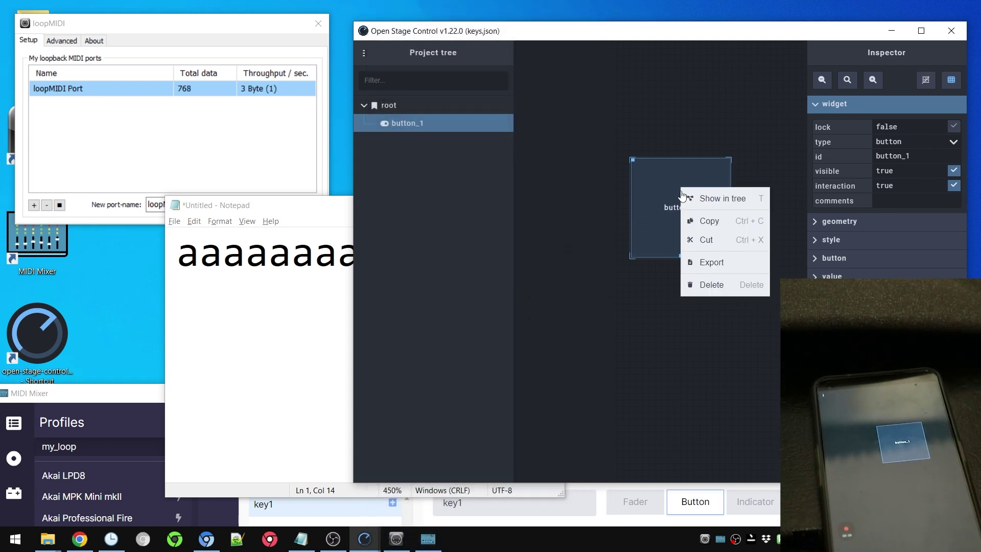
{"action": "left_click", "coordinate": [709, 221]}
{"action": "left_click", "coordinate": [560, 239]}
{"action": "right_click", "coordinate": [559, 239]}
{"action": "mouse_move", "coordinate": [592, 250]}
{"action": "left_click", "coordinate": [666, 252]}
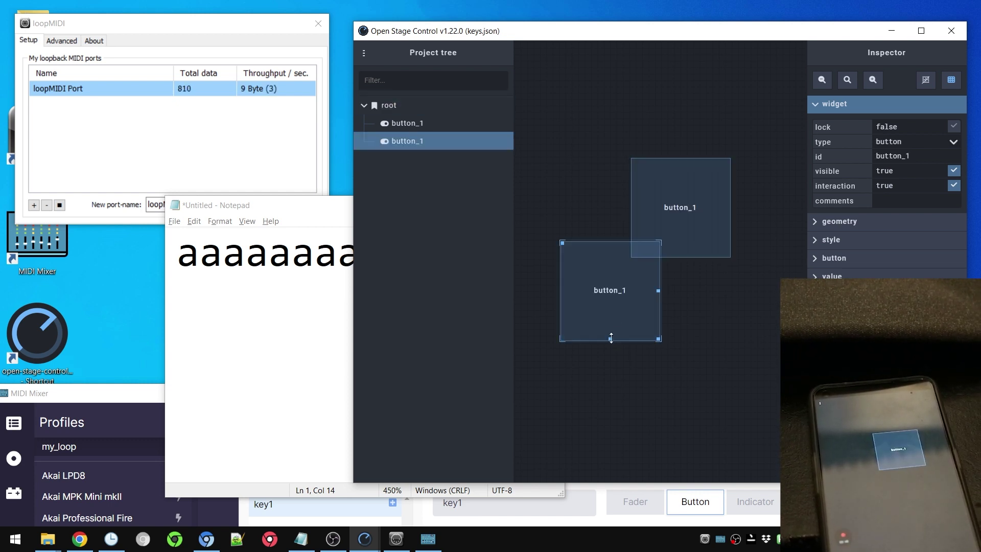
- Resize the pasted button to a square below button_1 and rename its id to button_2
{"action": "left_click_drag", "start_coordinate": [611, 337], "coordinate": [610, 396]}
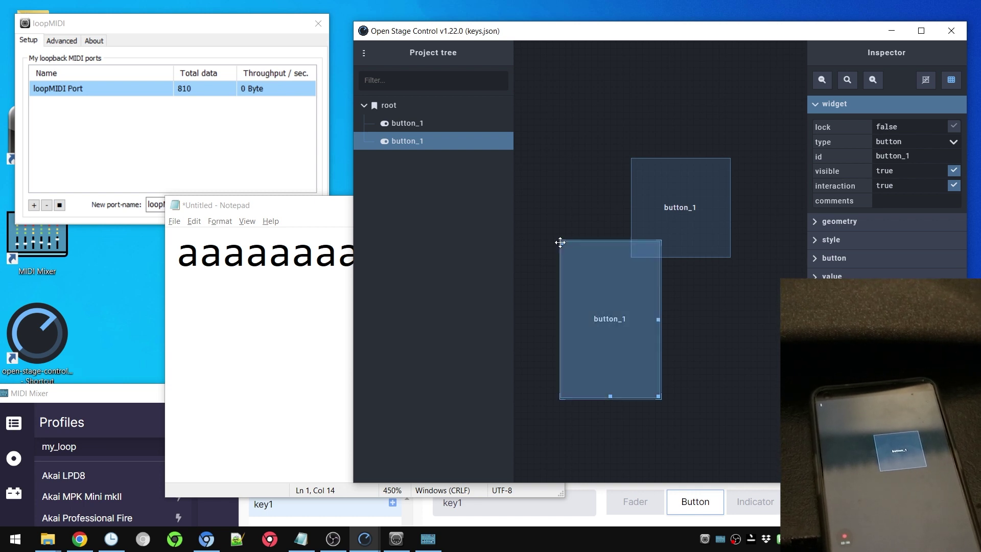
{"action": "left_click_drag", "start_coordinate": [561, 242], "coordinate": [586, 288]}
{"action": "left_click_drag", "start_coordinate": [682, 435], "coordinate": [682, 390]}
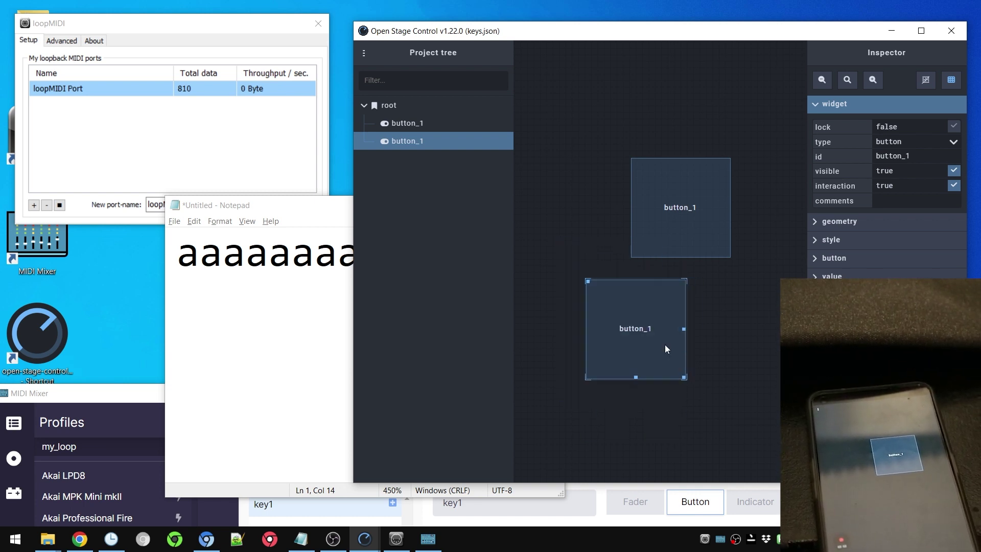
{"action": "left_click", "coordinate": [918, 155]}
{"action": "key", "text": "BackSpace"}
{"action": "type", "text": "2"}
- Save the Open Stage Control session with the new button_2
{"action": "left_click", "coordinate": [364, 52]}
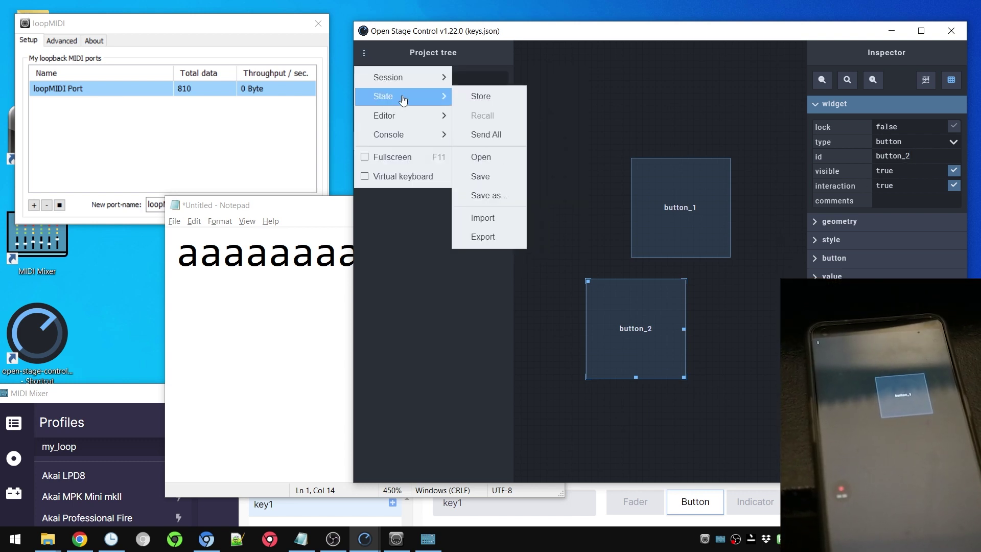
{"action": "mouse_move", "coordinate": [398, 77]}
{"action": "left_click", "coordinate": [480, 142]}
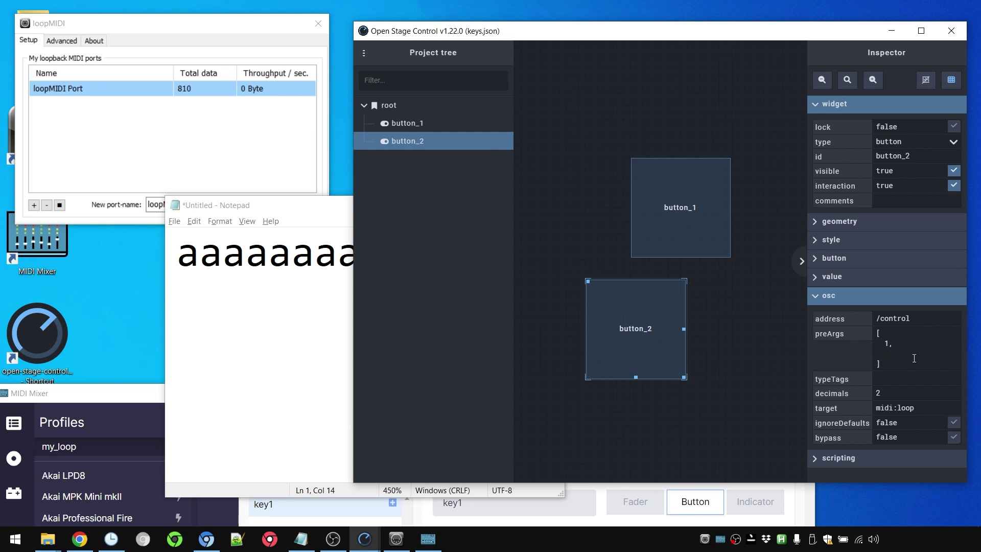
{"action": "left_click", "coordinate": [364, 53]}
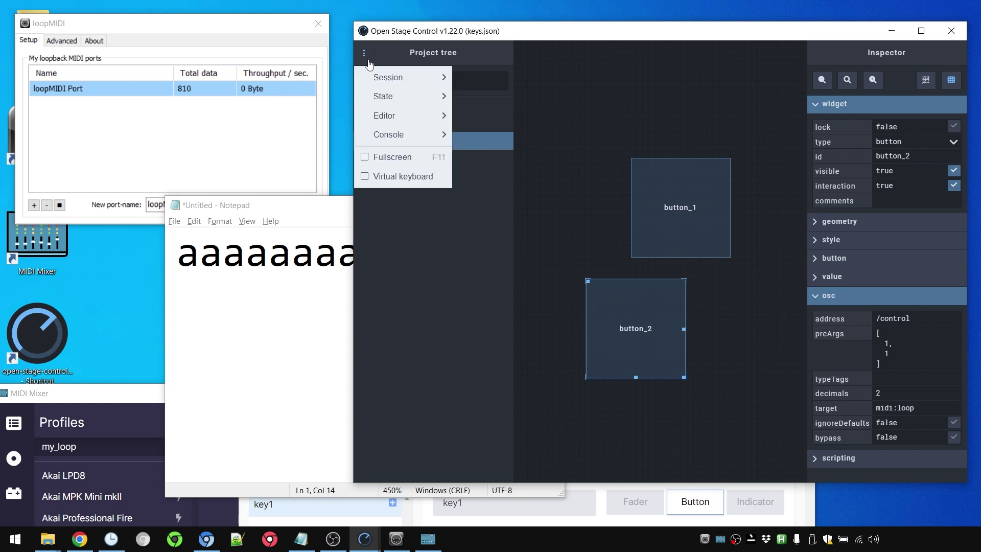
{"action": "mouse_move", "coordinate": [404, 77]}
- Clear Notepad, type 'aa', and reposition the MIDI Mixer window
{"action": "left_click", "coordinate": [333, 335]}
{"action": "key", "text": "ctrl+a"}
{"action": "key", "text": "BackSpace"}
{"action": "type", "text": "aa"}
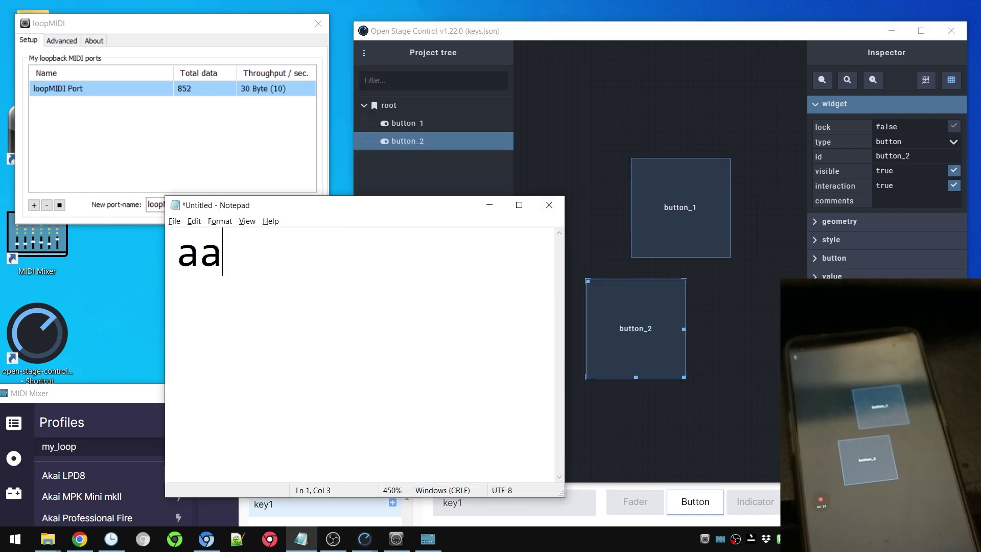
{"action": "left_click_drag", "start_coordinate": [63, 397], "coordinate": [126, 55]}
- Add a control named key2 to my_loop and learn it from the phone's new button
{"action": "left_click", "coordinate": [460, 135]}
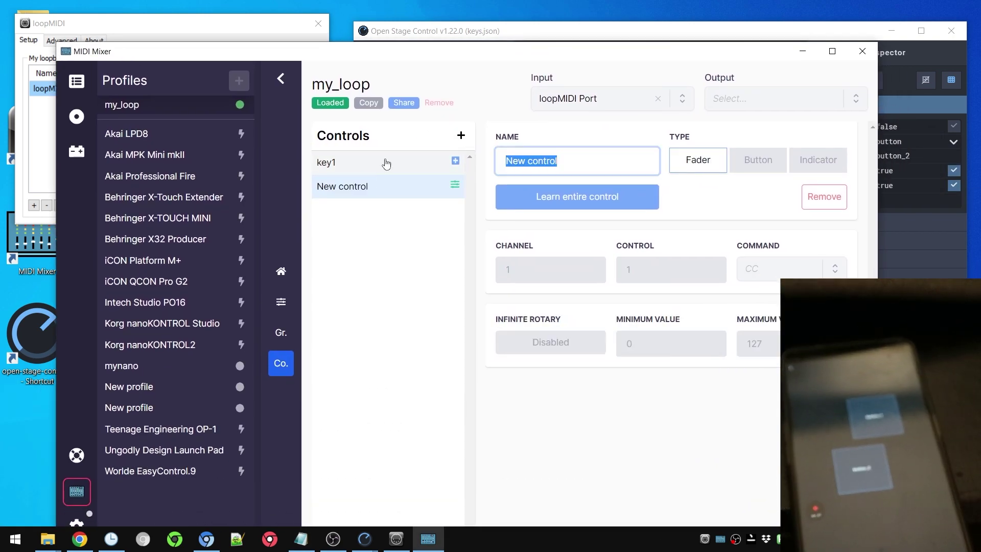
{"action": "type", "text": "key2"}
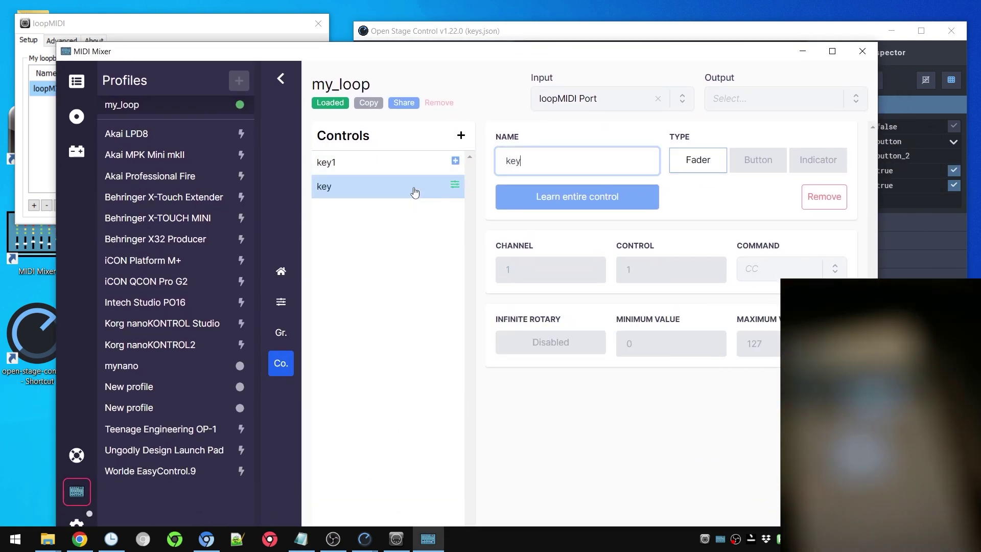
{"action": "left_click", "coordinate": [554, 206]}
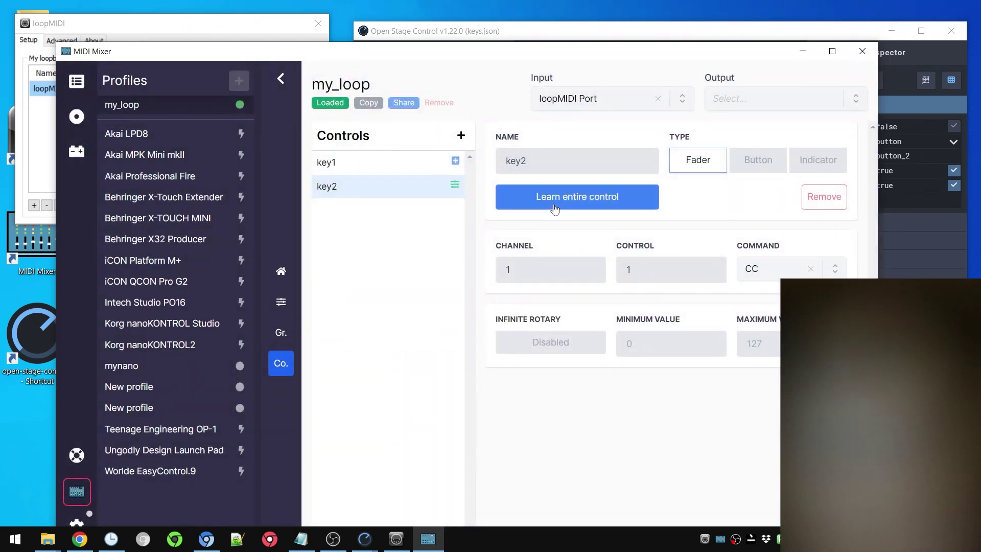
{"action": "left_click", "coordinate": [384, 163]}
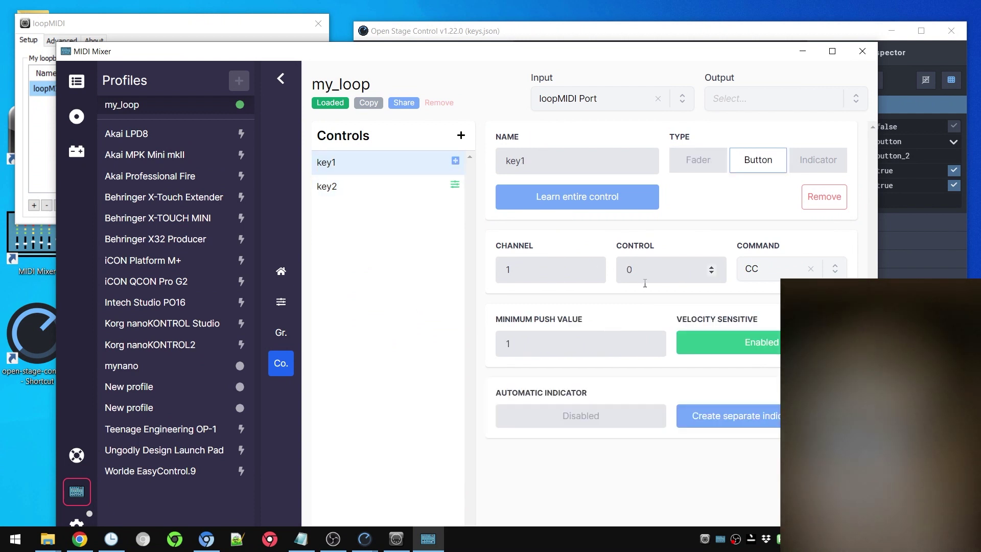
{"action": "left_click", "coordinate": [385, 187]}
- Make key2 a velocity-sensitive Button with minimum push value 1
{"action": "left_click", "coordinate": [765, 275]}
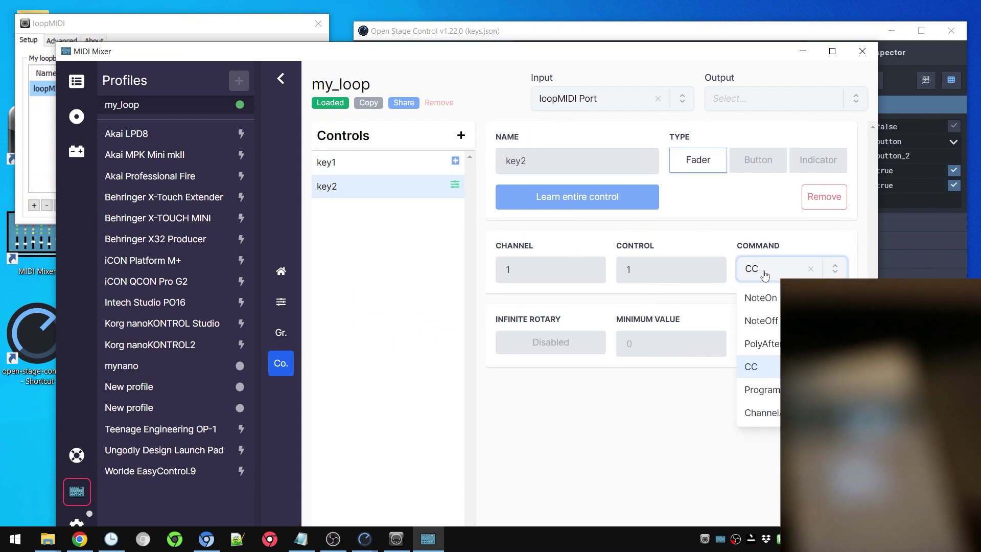
{"action": "left_click", "coordinate": [394, 164]}
{"action": "left_click", "coordinate": [388, 195]}
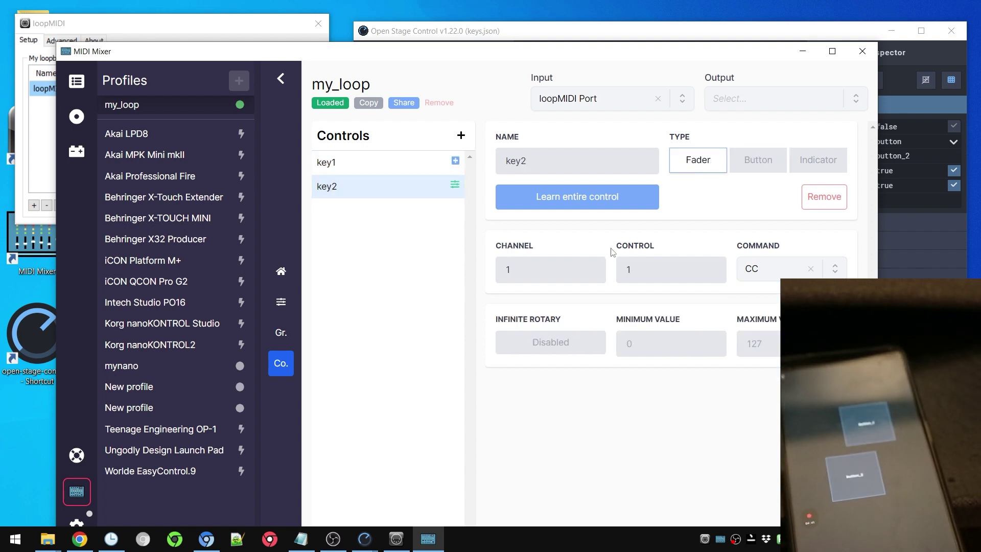
{"action": "left_click", "coordinate": [747, 158]}
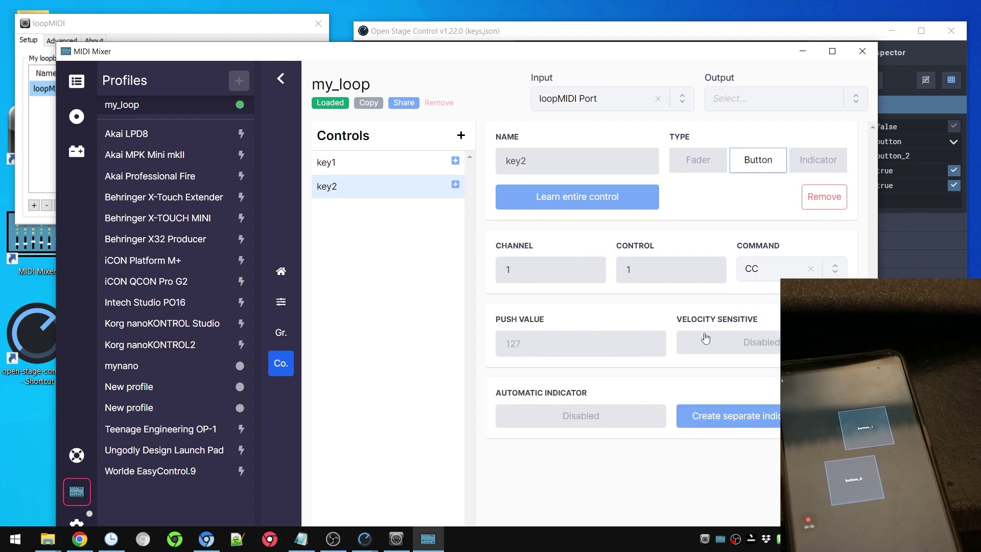
{"action": "left_click", "coordinate": [688, 343]}
{"action": "left_click", "coordinate": [499, 348]}
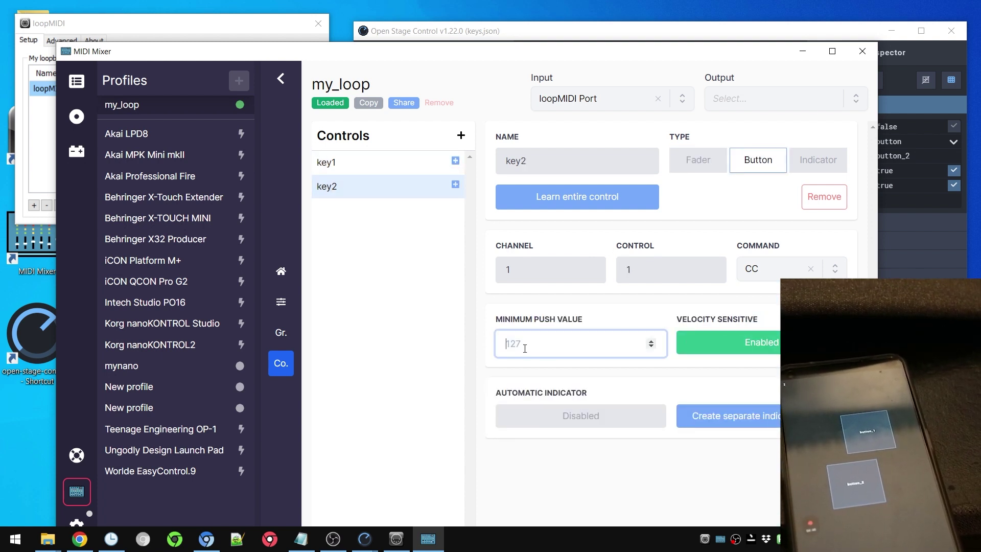
{"action": "type", "text": "1"}
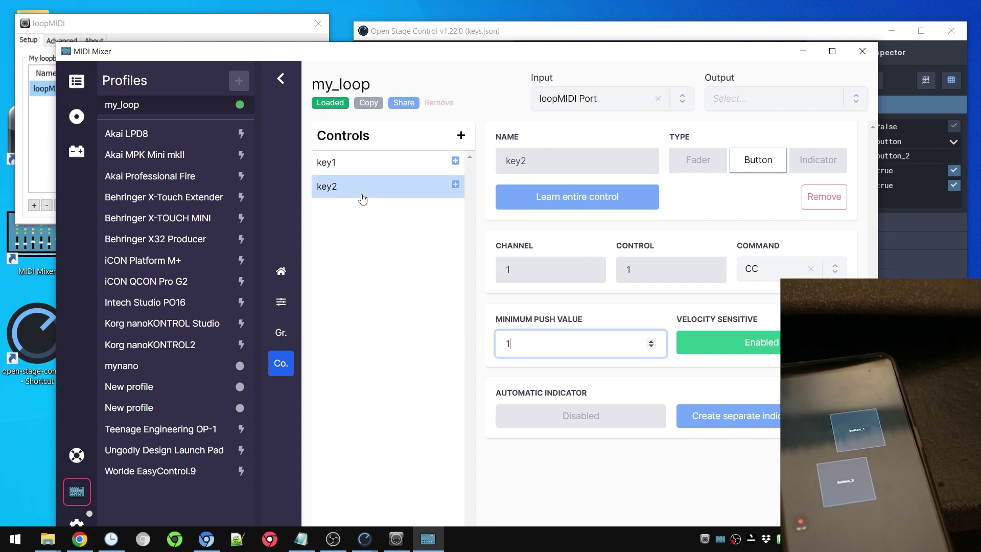
{"action": "left_click_drag", "start_coordinate": [403, 52], "coordinate": [405, 63]}
- On the Buttons page, set key2 to send the key combination B
{"action": "left_click", "coordinate": [78, 128]}
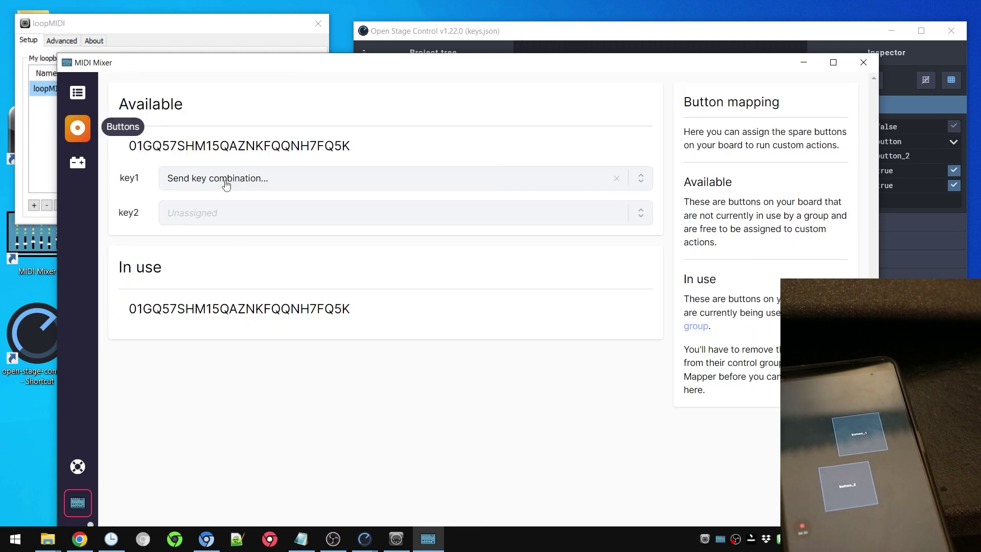
{"action": "left_click", "coordinate": [206, 223]}
{"action": "scroll", "coordinate": [207, 265], "scroll_direction": "down", "scroll_amount": 3}
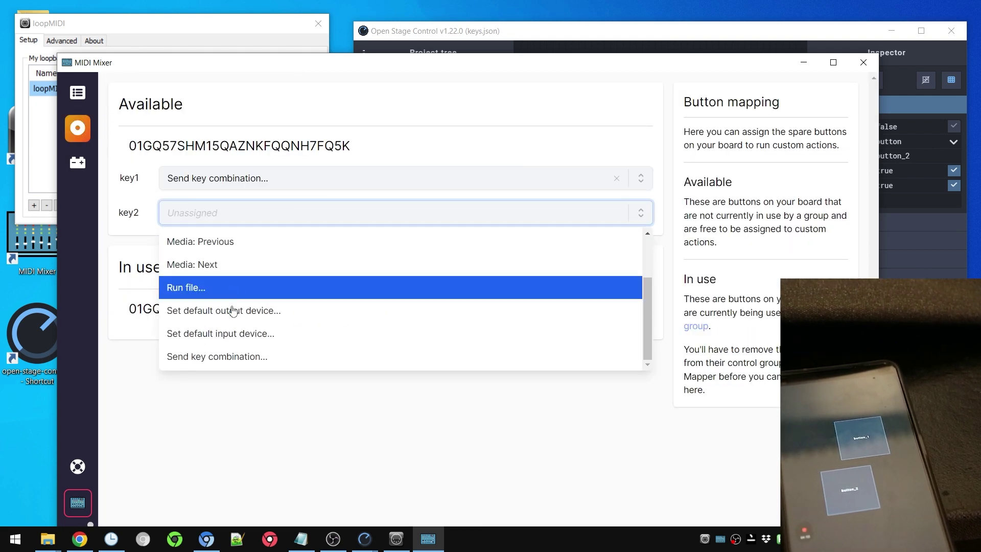
{"action": "left_click", "coordinate": [210, 356]}
{"action": "left_click", "coordinate": [386, 290]}
{"action": "key", "text": "b"}
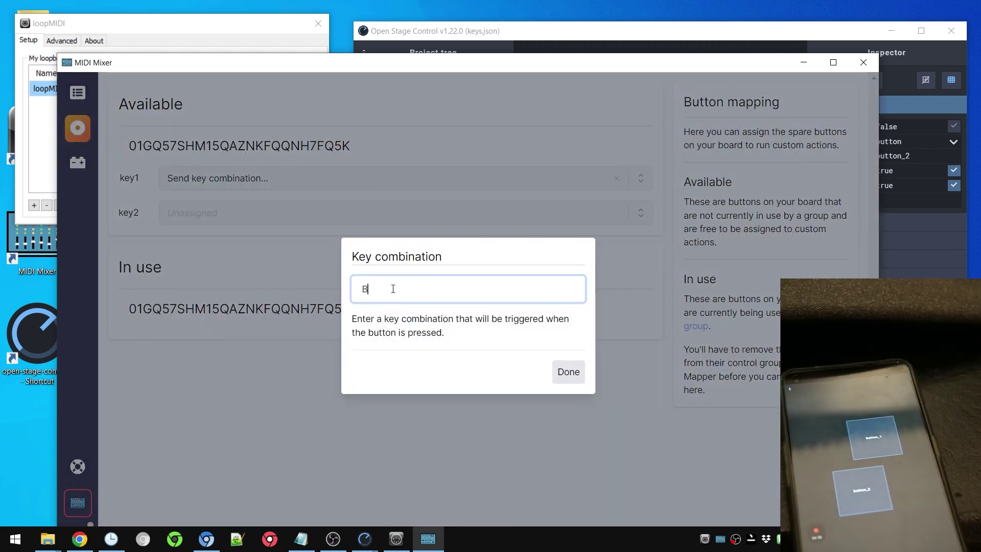
{"action": "left_click", "coordinate": [568, 371]}
- Test in Notepad, where phone taps type alternating a's and b's
{"action": "left_click_drag", "start_coordinate": [493, 67], "coordinate": [509, 420]}
{"action": "left_click", "coordinate": [437, 297]}
{"action": "type", "text": "abba"}
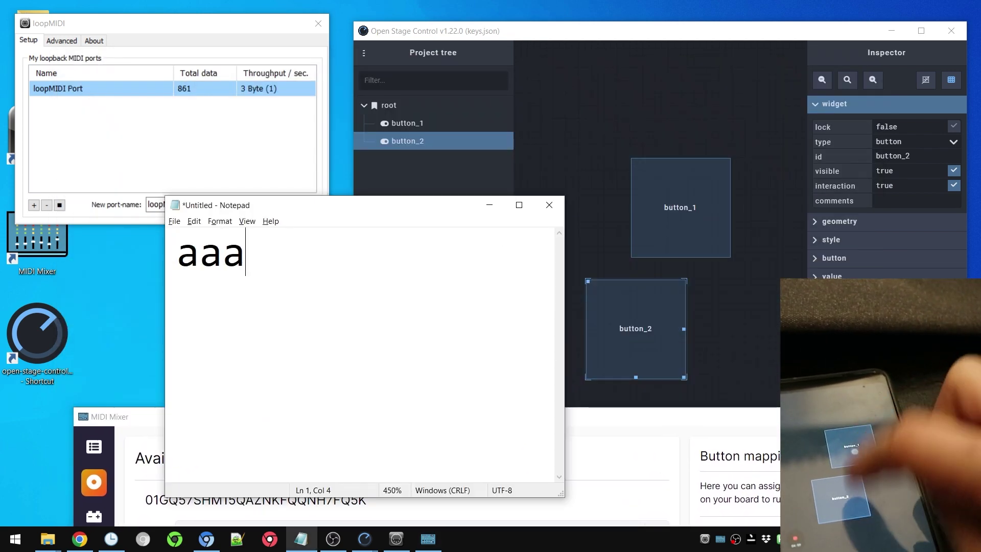
{"action": "type", "text": "abbaabababababab"}
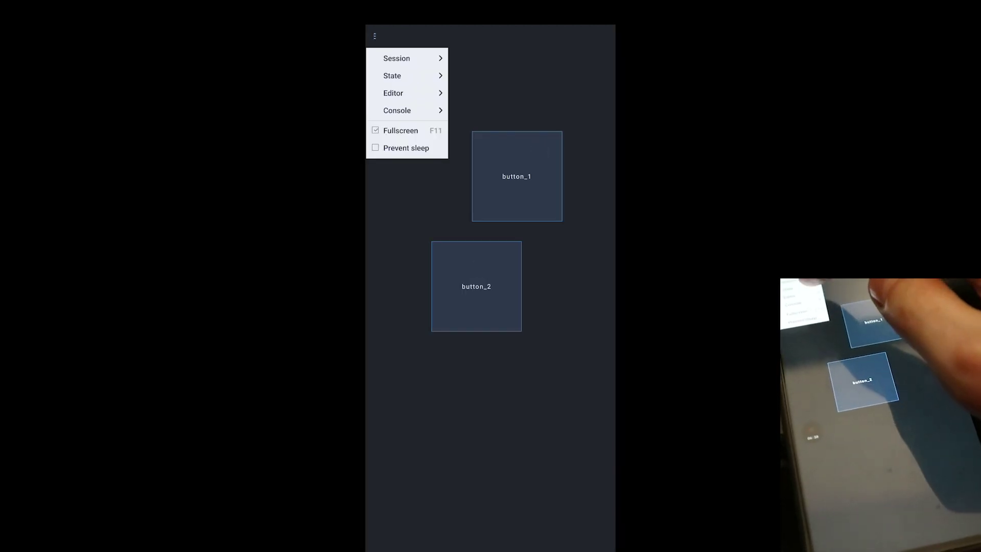
- Re-enable editing on the phone and paste a copy of button_2 onto the canvas
{"action": "left_click", "coordinate": [432, 97]}
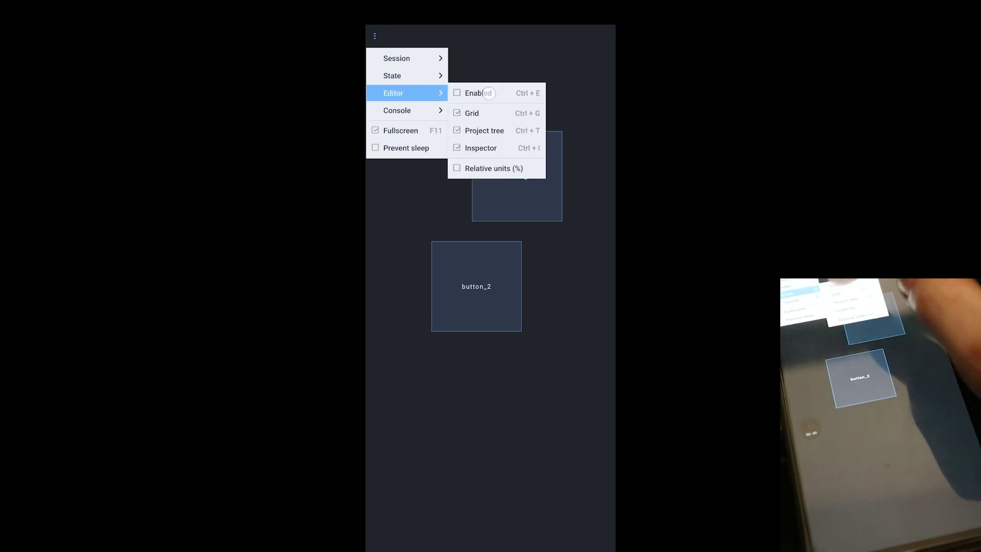
{"action": "left_click", "coordinate": [489, 93]}
{"action": "right_click", "coordinate": [541, 280]}
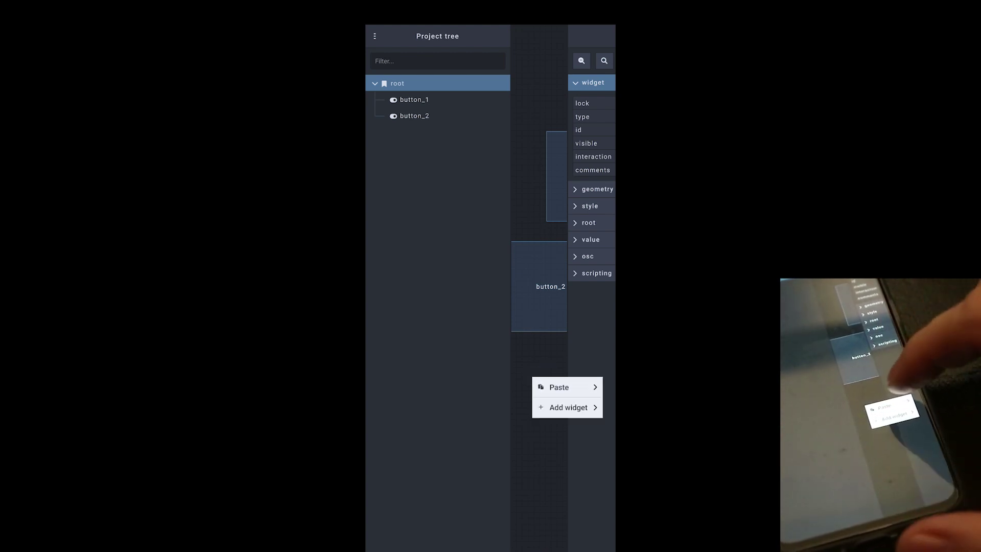
{"action": "left_click", "coordinate": [558, 387]}
{"action": "left_click", "coordinate": [491, 384]}
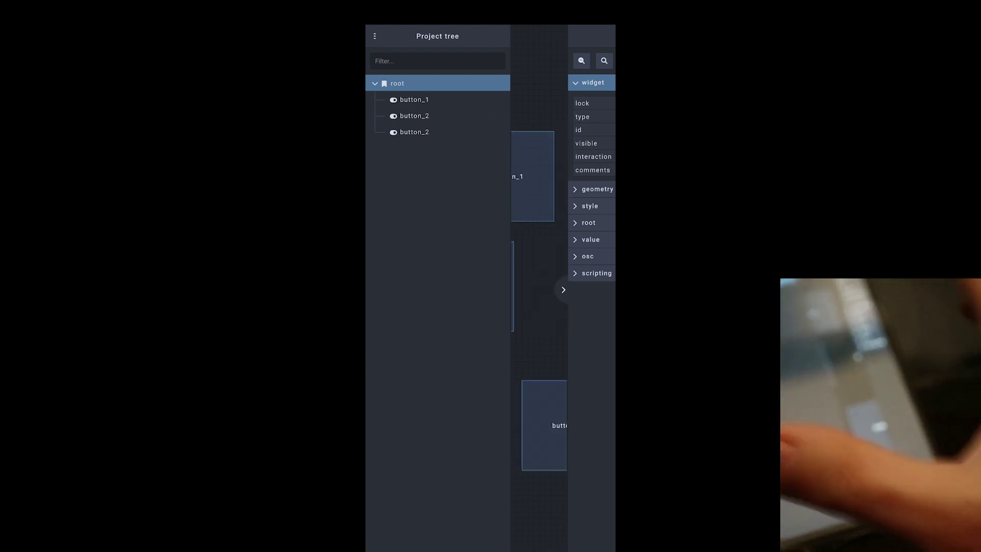
{"action": "left_click_drag", "start_coordinate": [495, 153], "coordinate": [536, 9]}
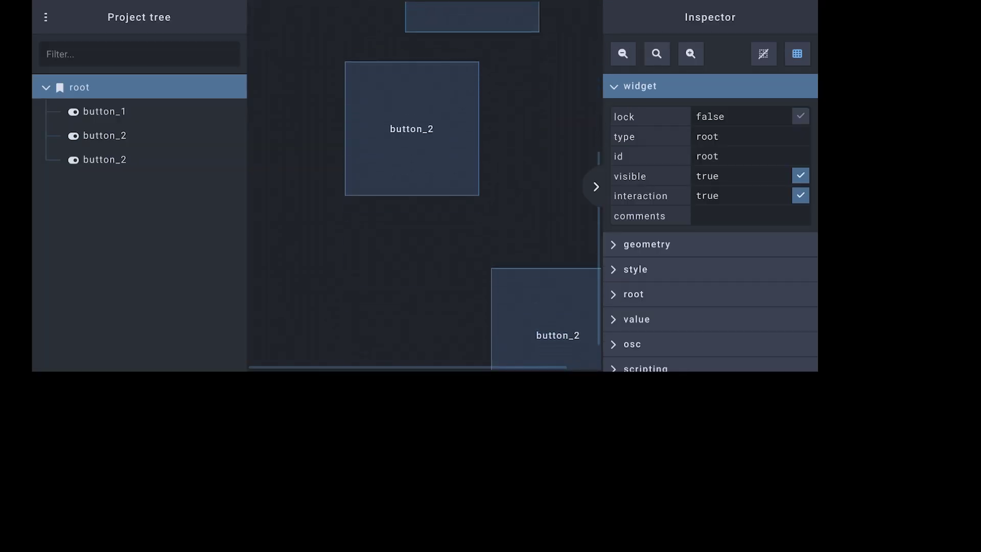
{"action": "left_click", "coordinate": [541, 298]}
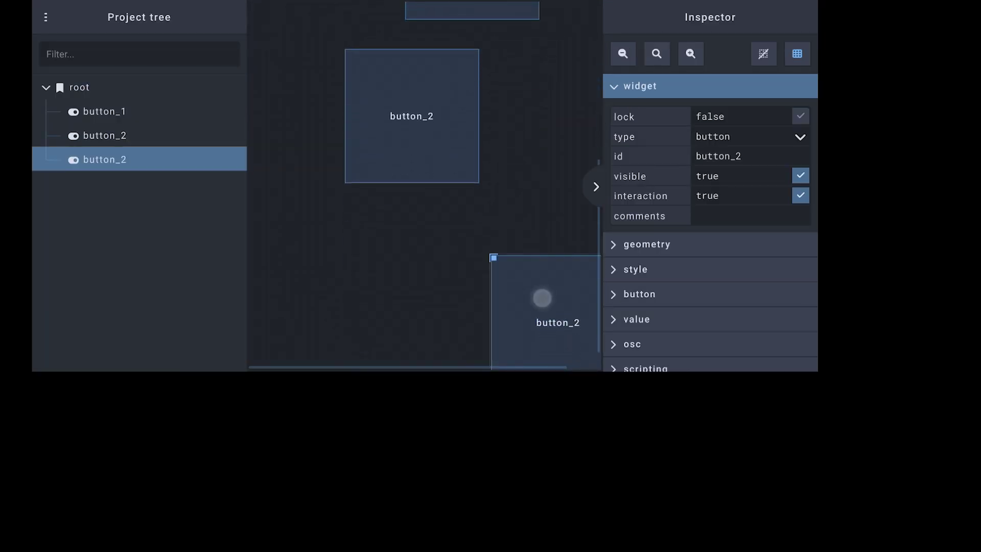
- Rename the copy to button_3 and change its osc preArgs to 1, 2
{"action": "left_click", "coordinate": [767, 157]}
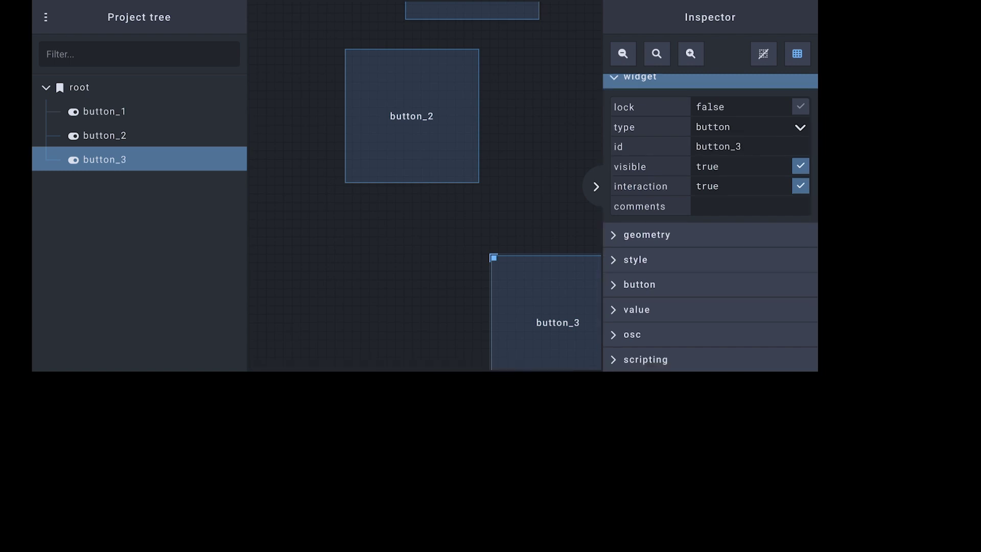
{"action": "left_click", "coordinate": [692, 332]}
{"action": "left_click", "coordinate": [733, 306]}
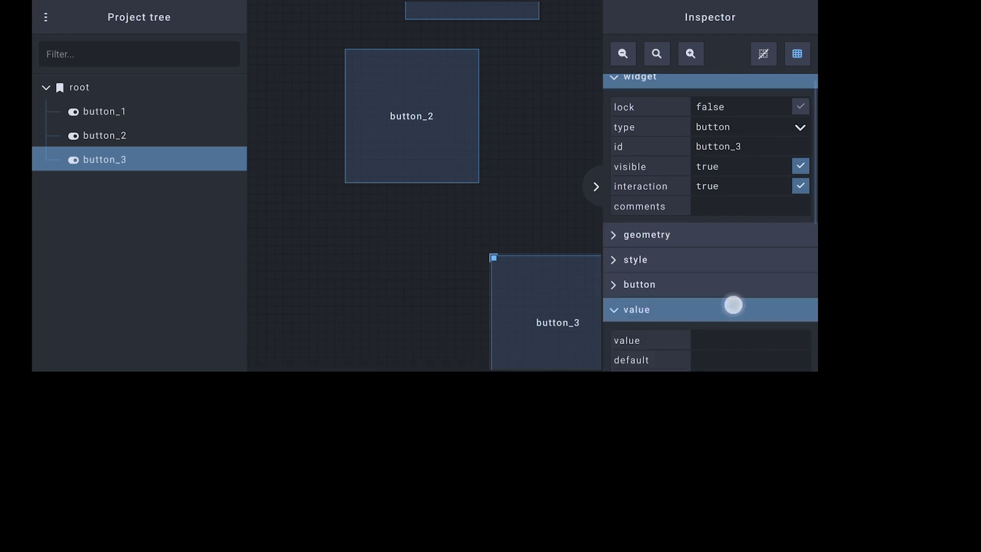
{"action": "left_click_drag", "start_coordinate": [733, 307], "coordinate": [761, 182]}
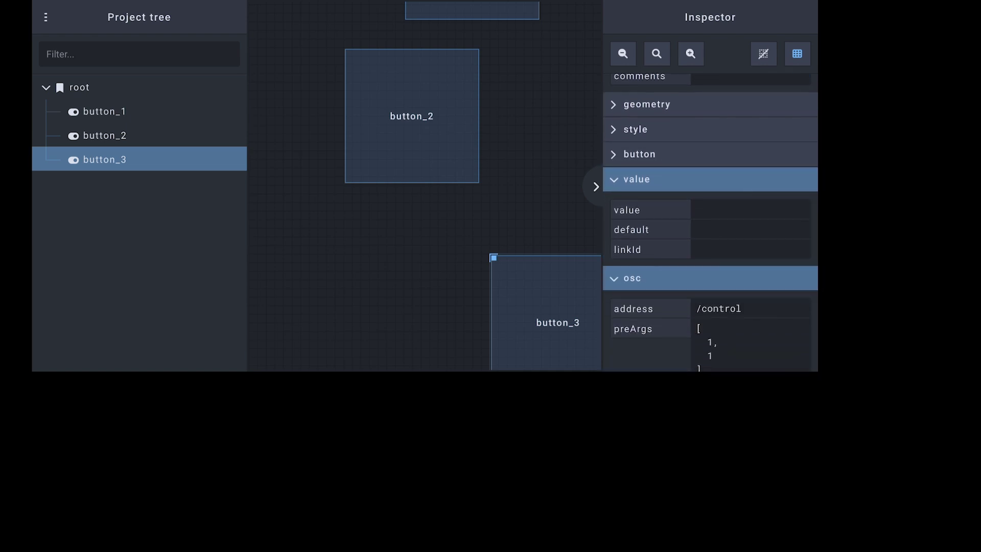
{"action": "left_click", "coordinate": [712, 183]}
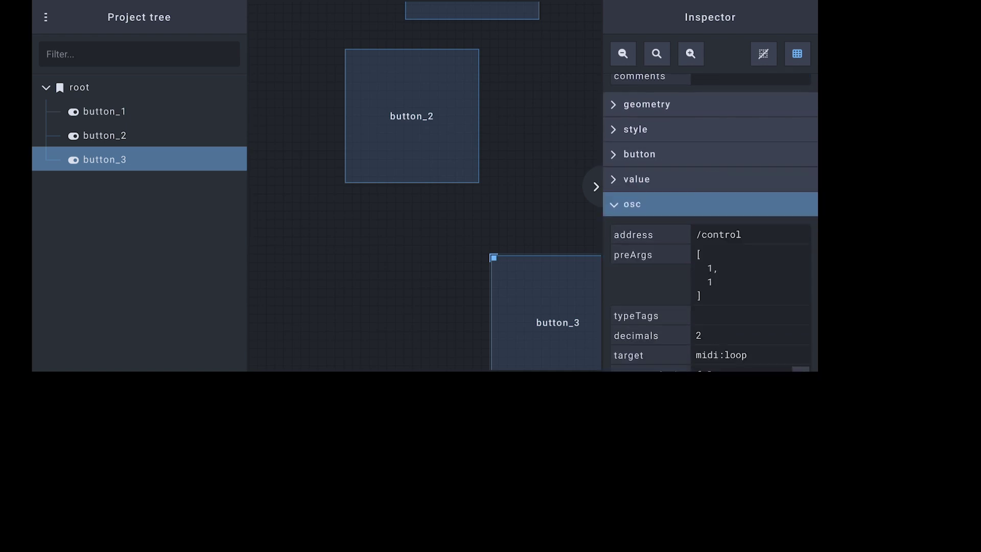
{"action": "double_click", "coordinate": [710, 282]}
{"action": "type", "text": "2"}
{"action": "left_click_drag", "start_coordinate": [720, 282], "coordinate": [721, 219]}
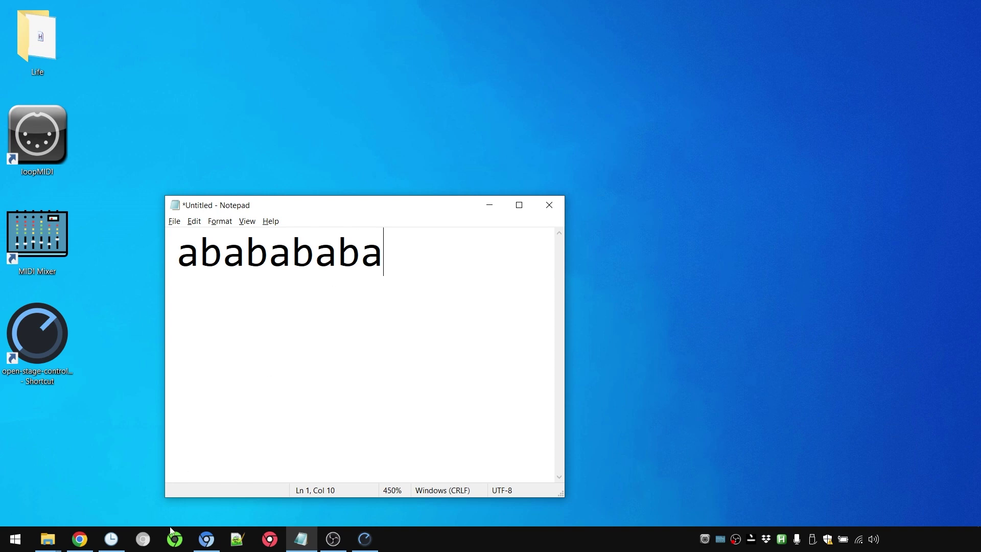
- Add a control named key3 to my_loop and learn it from the phone's third button
{"action": "left_click", "coordinate": [720, 539]}
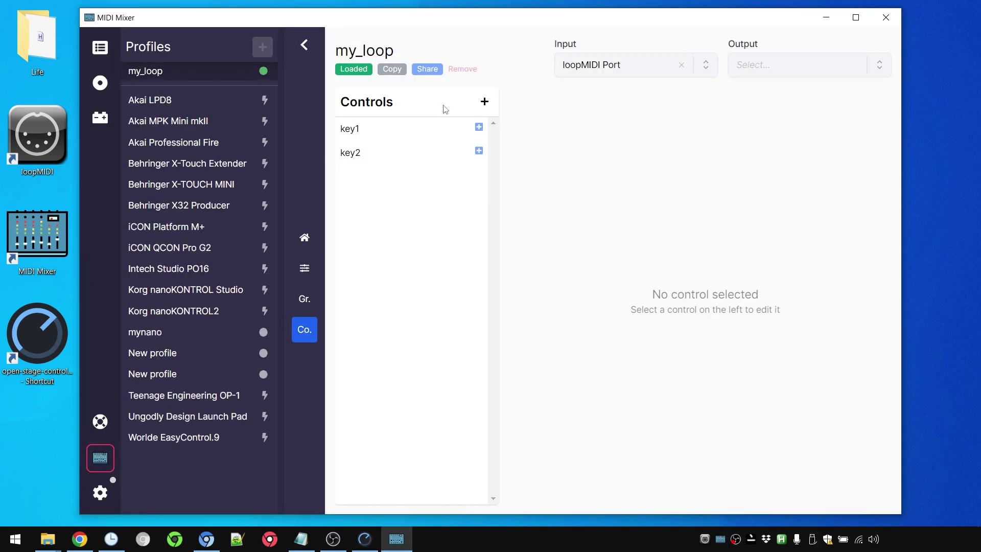
{"action": "left_click", "coordinate": [483, 101]}
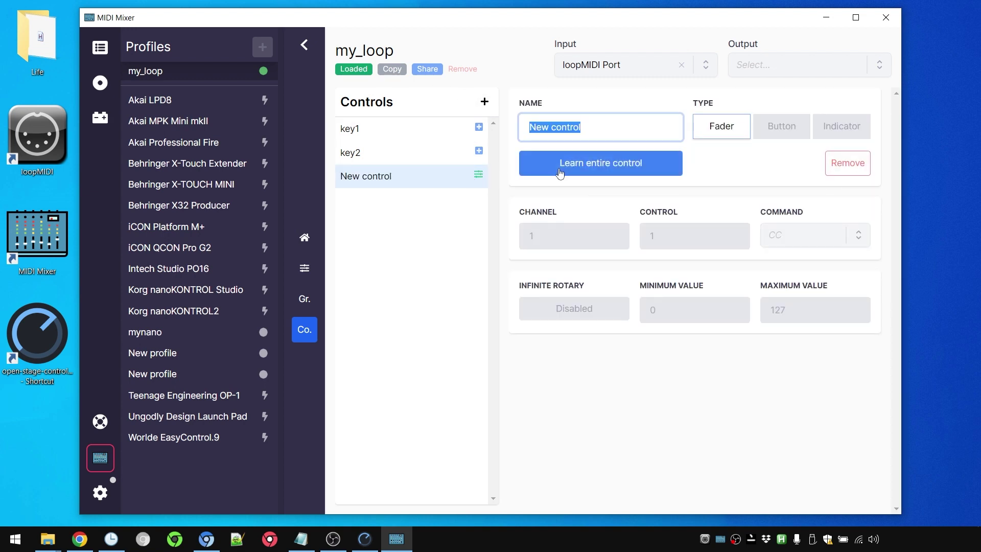
{"action": "type", "text": "key3"}
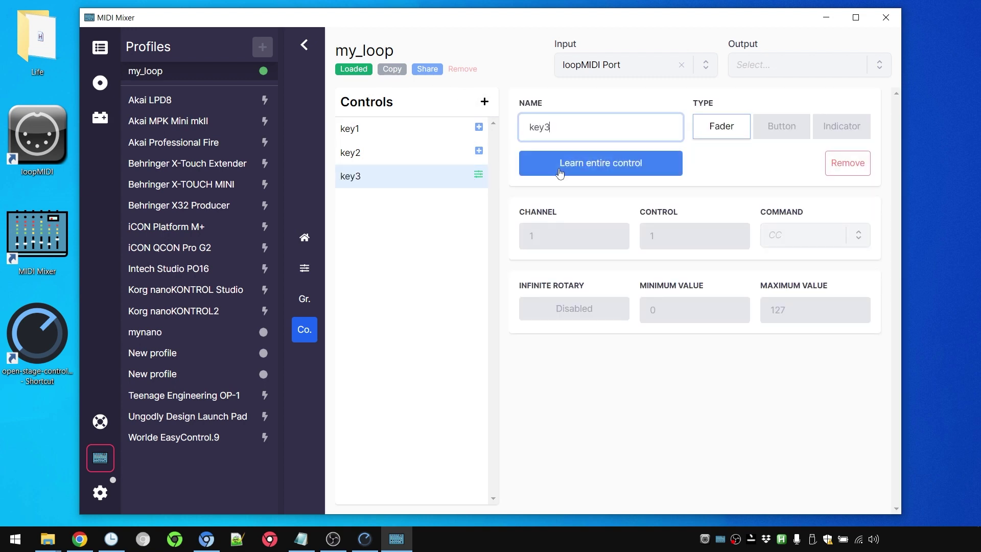
{"action": "left_click", "coordinate": [561, 174]}
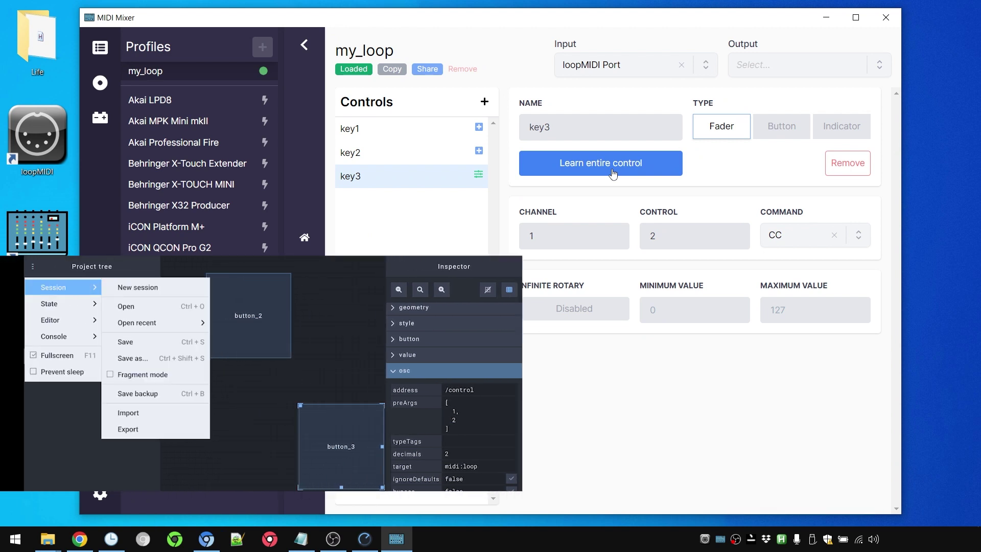
{"action": "left_click", "coordinate": [613, 174]}
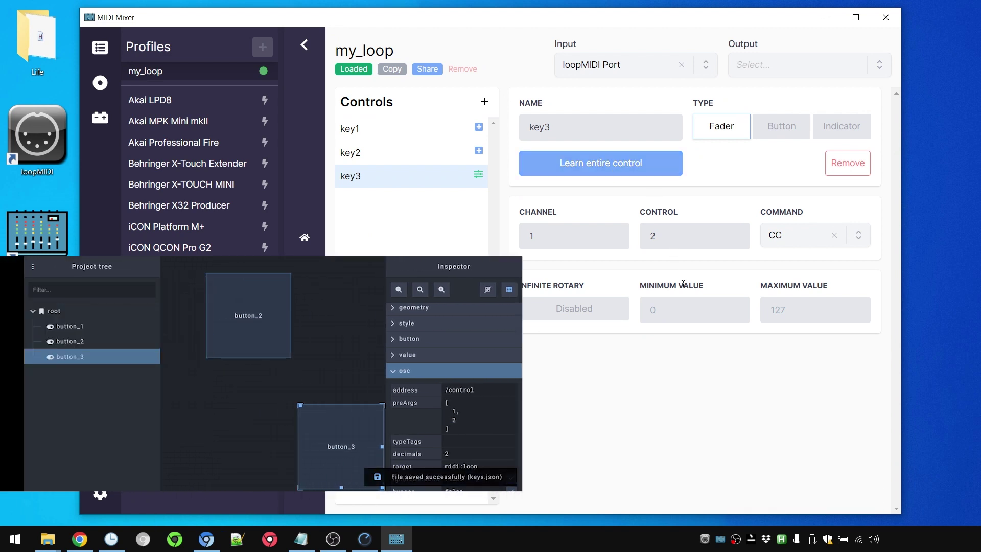
- Make key3 a velocity-sensitive Button, comparing its settings against key1 and key2
{"action": "left_click", "coordinate": [444, 156]}
{"action": "left_click", "coordinate": [448, 177]}
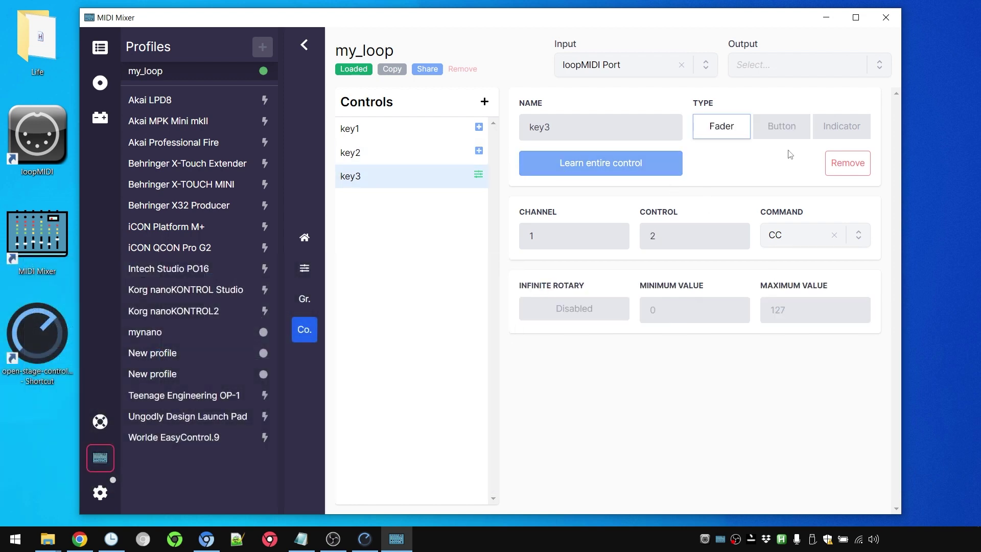
{"action": "left_click", "coordinate": [440, 153]}
{"action": "left_click", "coordinate": [435, 129]}
{"action": "left_click", "coordinate": [434, 154]}
{"action": "left_click", "coordinate": [433, 176]}
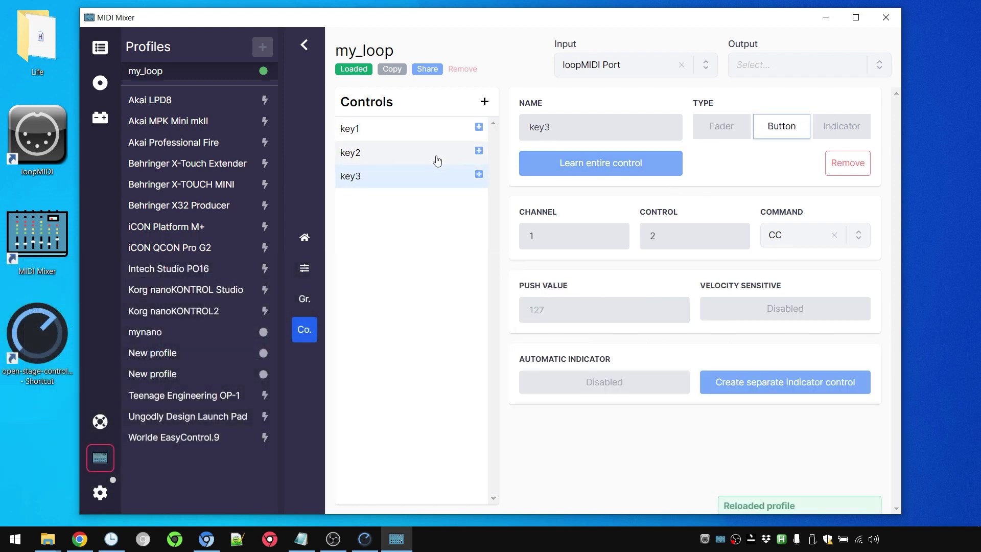
{"action": "left_click", "coordinate": [435, 153]}
{"action": "left_click", "coordinate": [444, 175]}
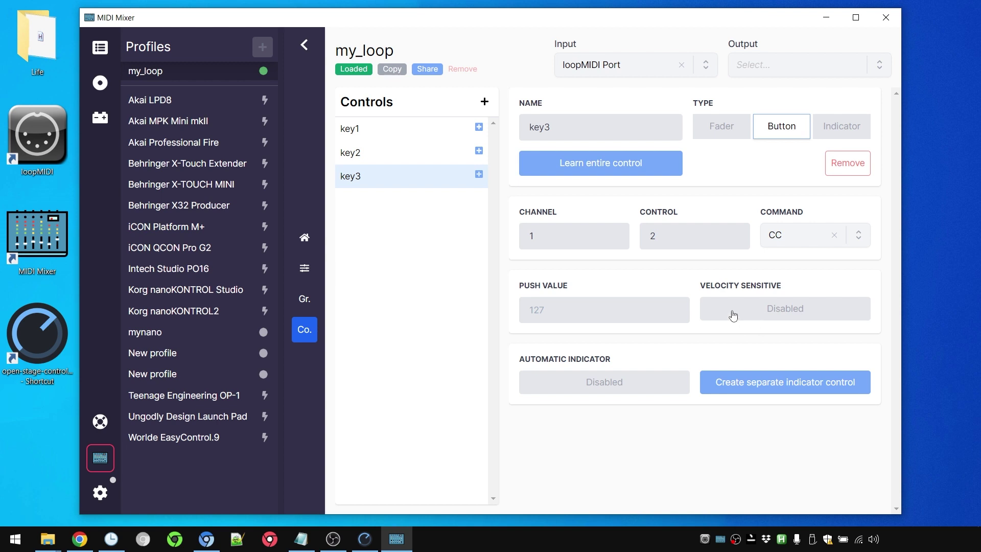
{"action": "left_click", "coordinate": [761, 320]}
{"action": "left_click", "coordinate": [621, 302]}
{"action": "left_click", "coordinate": [366, 157]}
{"action": "left_click", "coordinate": [360, 130]}
{"action": "left_click", "coordinate": [383, 176]}
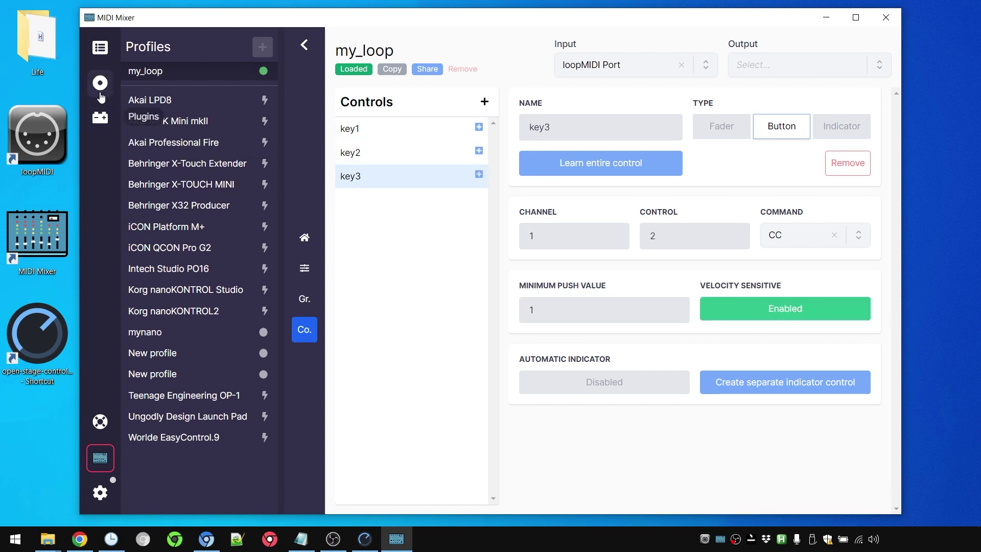
- Map key3 to send the key combination C, then test all three buttons typing a, b, c
{"action": "left_click", "coordinate": [100, 83]}
{"action": "left_click", "coordinate": [251, 203]}
{"action": "scroll", "coordinate": [253, 286], "scroll_direction": "down", "scroll_amount": 3}
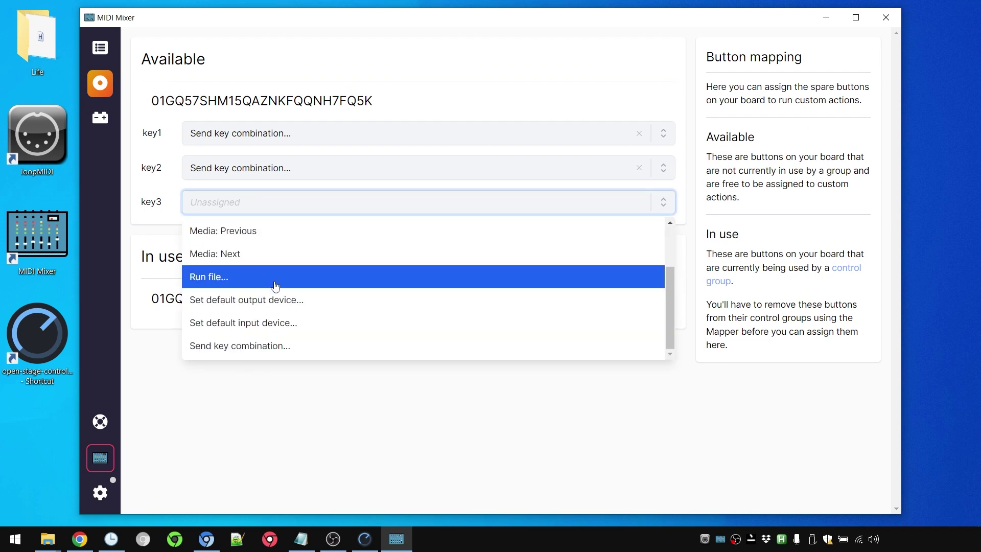
{"action": "left_click", "coordinate": [252, 358]}
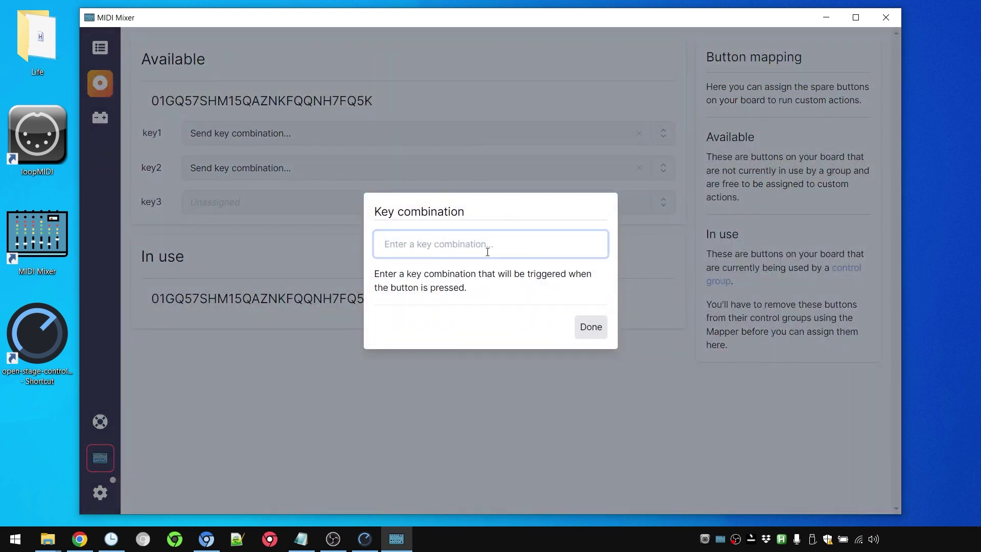
{"action": "type", "text": "q"}
{"action": "left_click", "coordinate": [591, 328]}
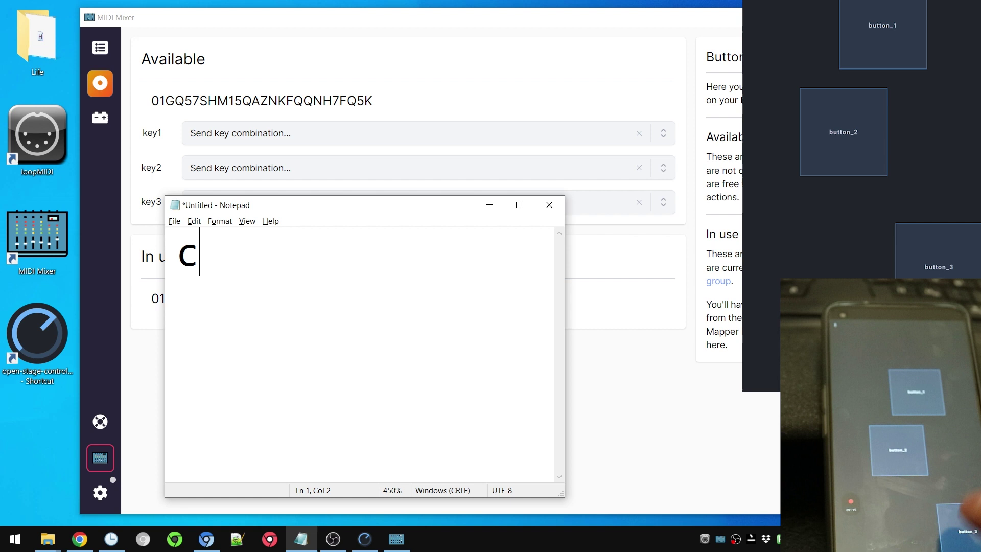
{"action": "type", "text": "ccccbbbaaaa"}
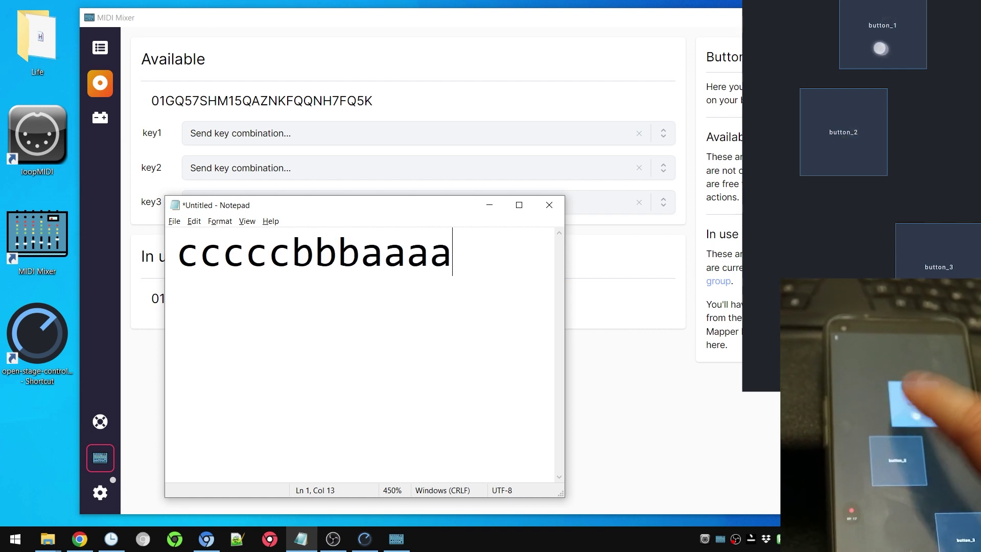
{"action": "type", "text": "acabacb"}
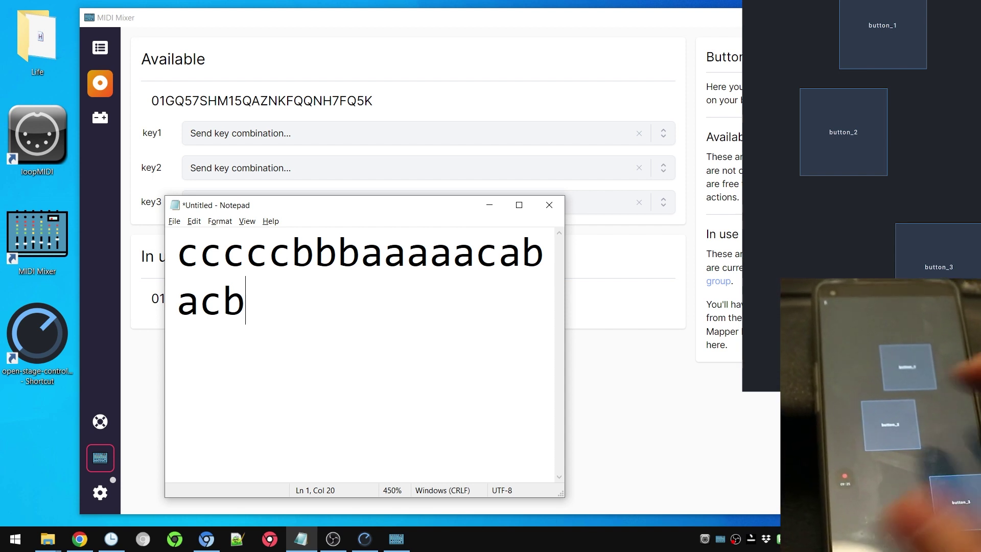
{"action": "type", "text": "abcbacb"}
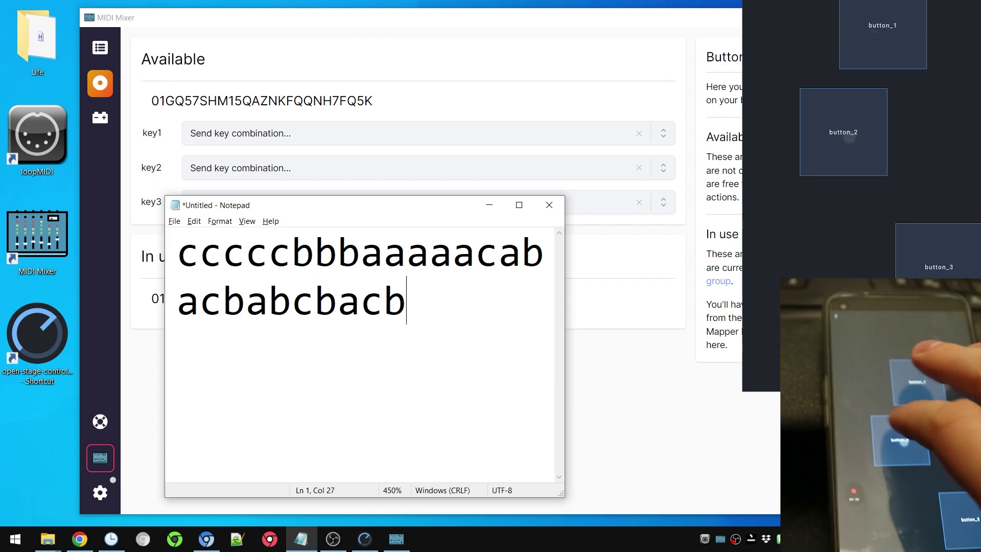
{"action": "type", "text": "abcc"}
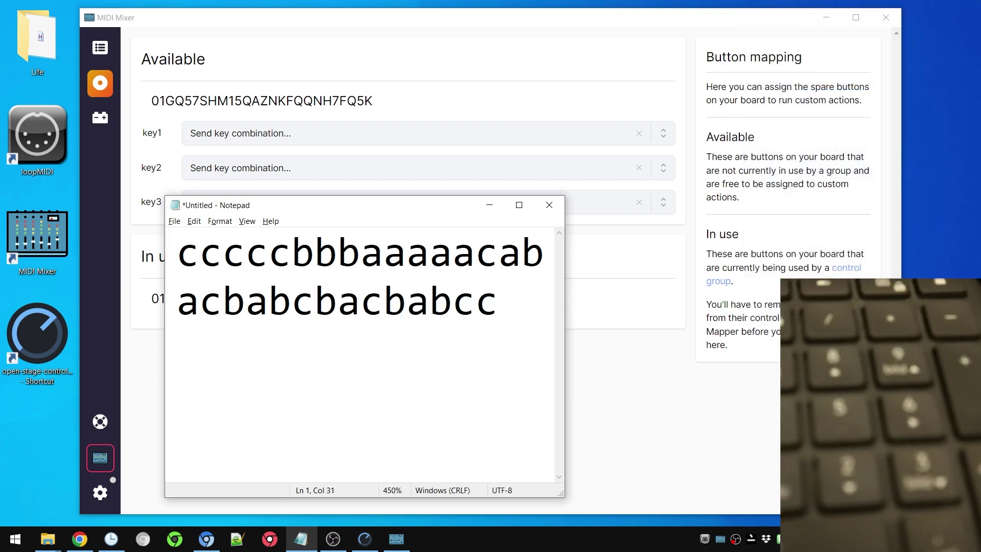
{"action": "type", "text": "cbacbabcbabcba"}
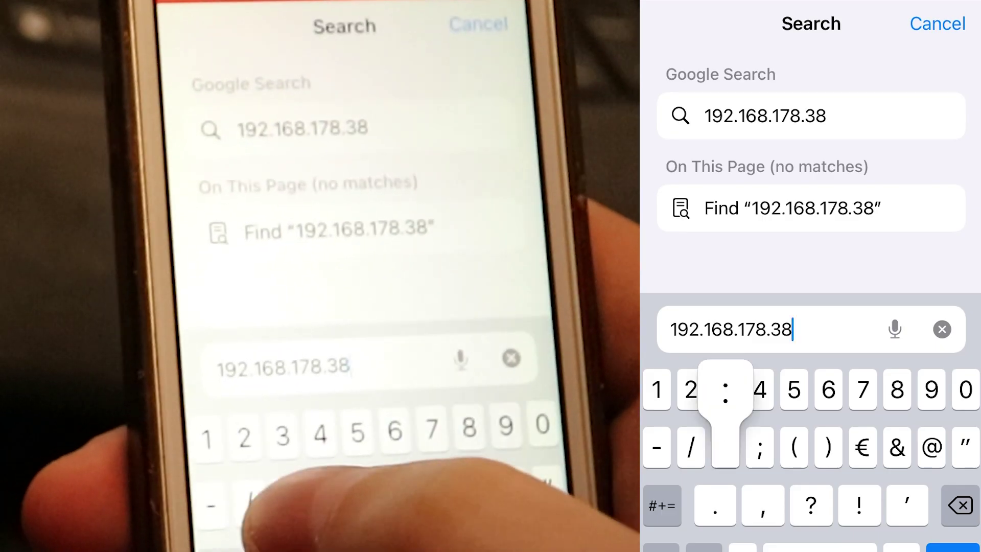
- On the phone, open the server at port 8080 and load the recent keys.json session
{"action": "type", "text": ":80"}
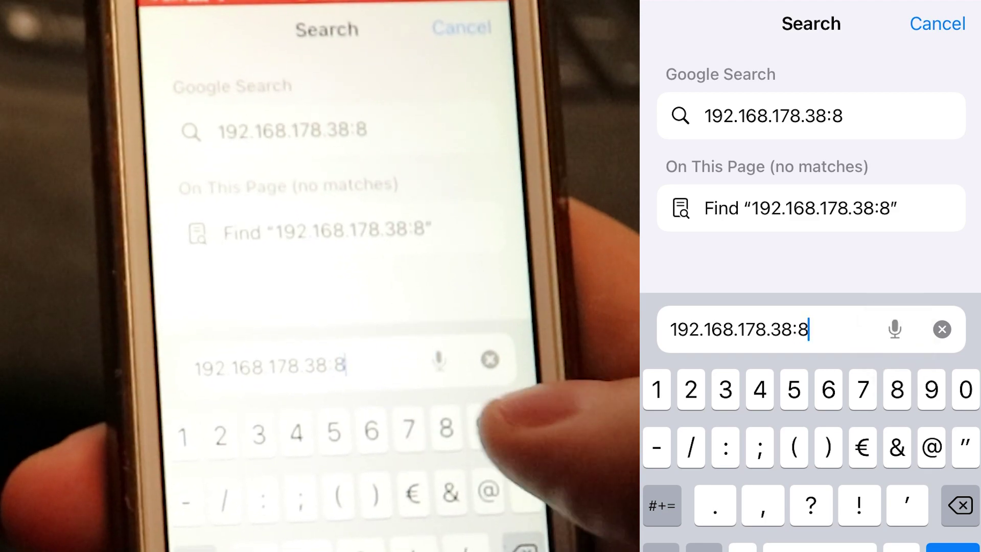
{"action": "type", "text": "80"}
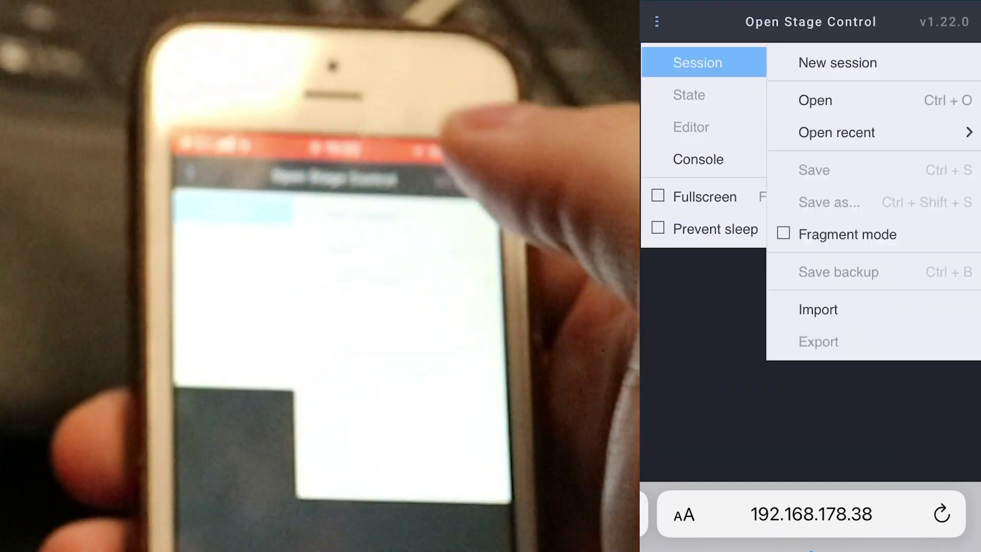
{"action": "left_click", "coordinate": [837, 133]}
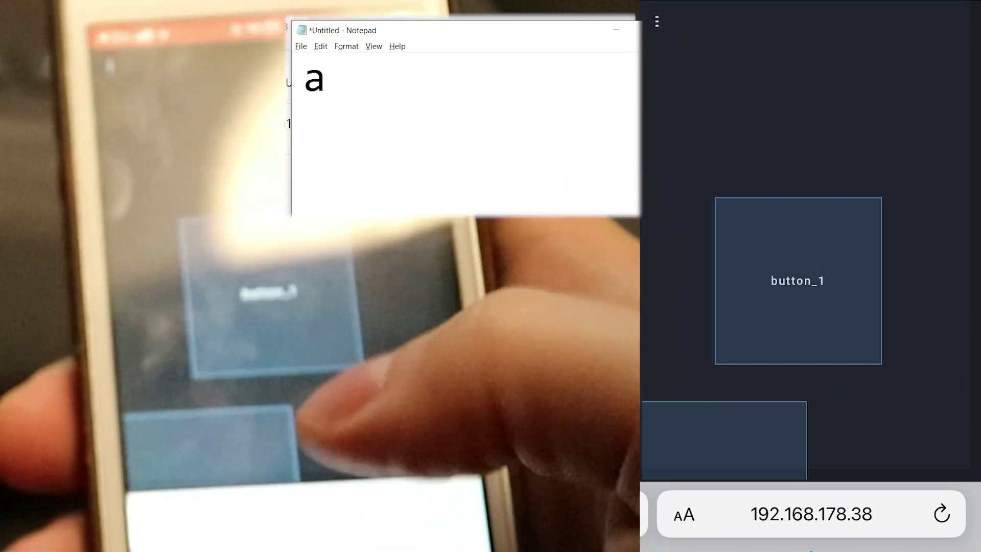
{"action": "left_click_drag", "start_coordinate": [797, 332], "coordinate": [853, 332]}
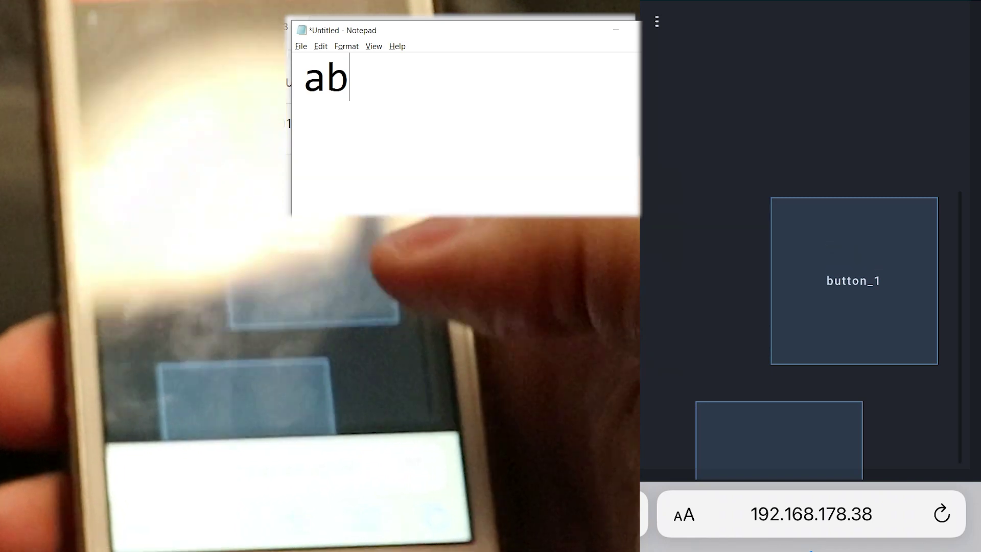
{"action": "left_click_drag", "start_coordinate": [853, 281], "coordinate": [814, 72]}
- Tap button_1 and button_2 on the phone to type a and b into Notepad
{"action": "left_click", "coordinate": [657, 22]}
{"action": "left_click", "coordinate": [698, 159]}
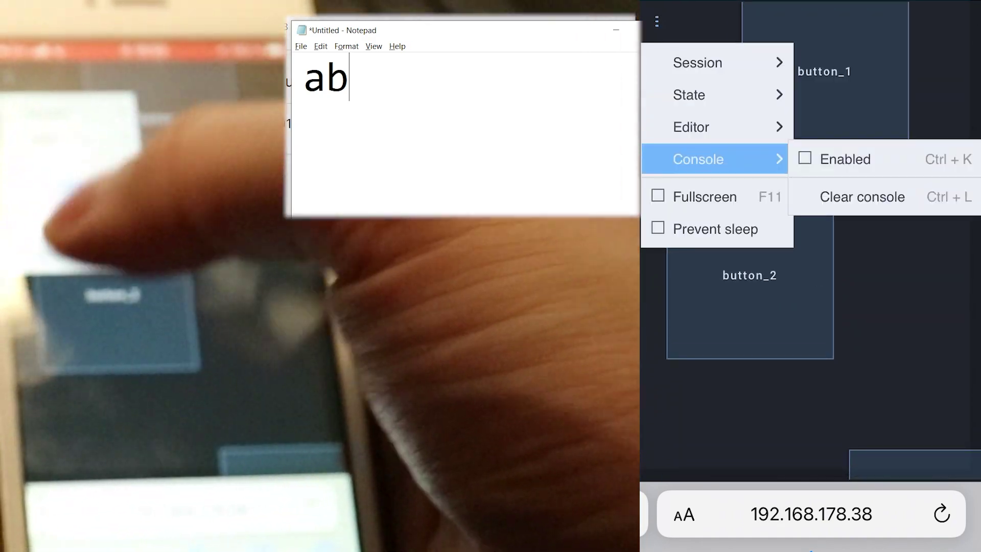
{"action": "left_click", "coordinate": [868, 307]}
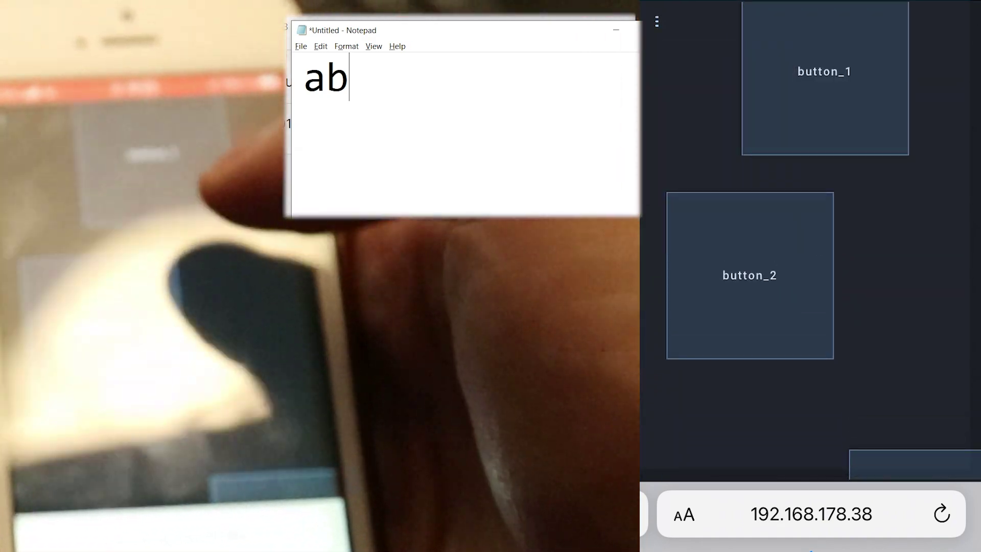
{"action": "scroll", "coordinate": [817, 256], "scroll_direction": "down", "scroll_amount": 1}
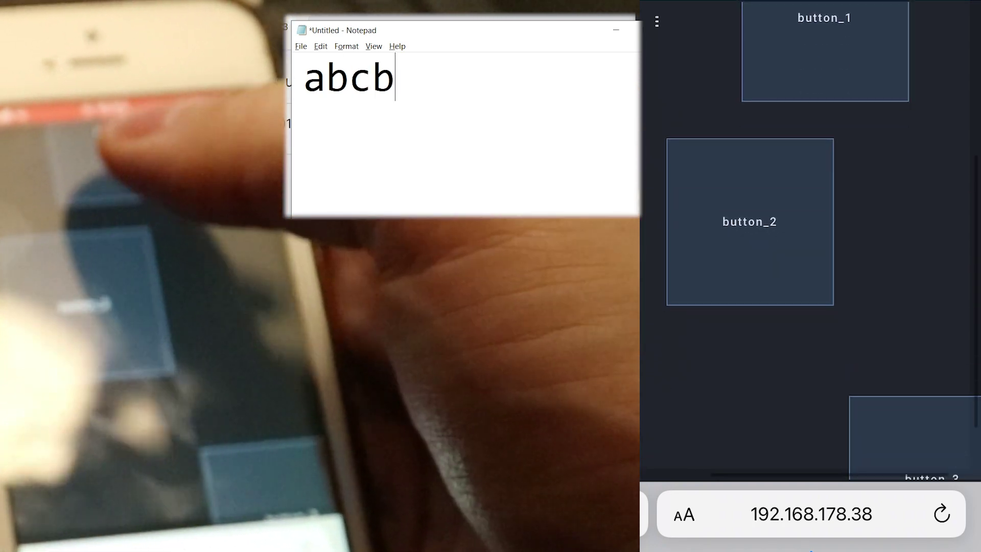
{"action": "left_click", "coordinate": [825, 51]}
{"action": "left_click", "coordinate": [749, 222]}
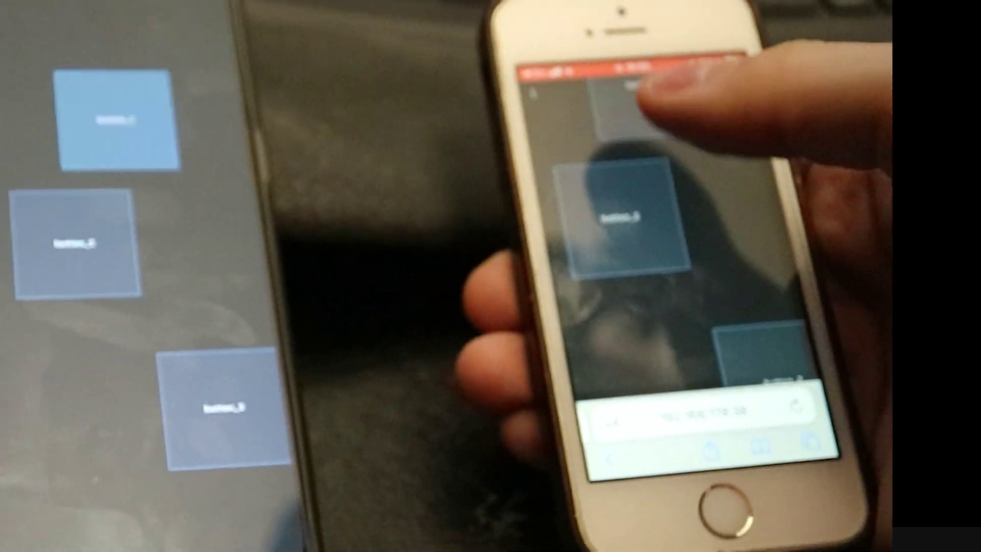